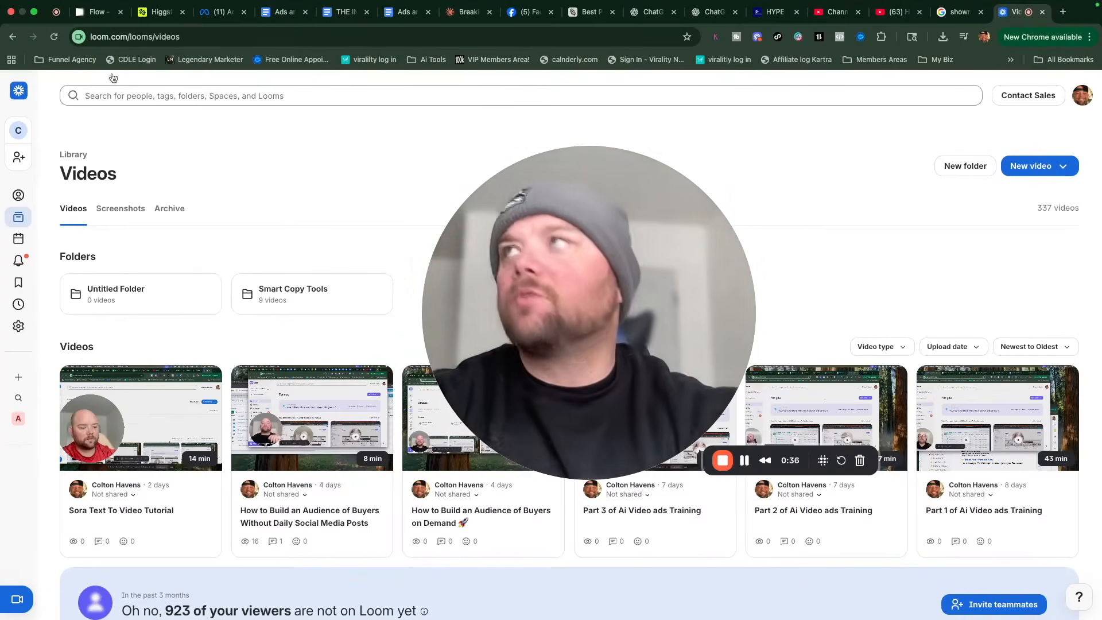
Step: Open the document "THE INHERITANCE" and go to the movie concept near its beginning
click(91, 16)
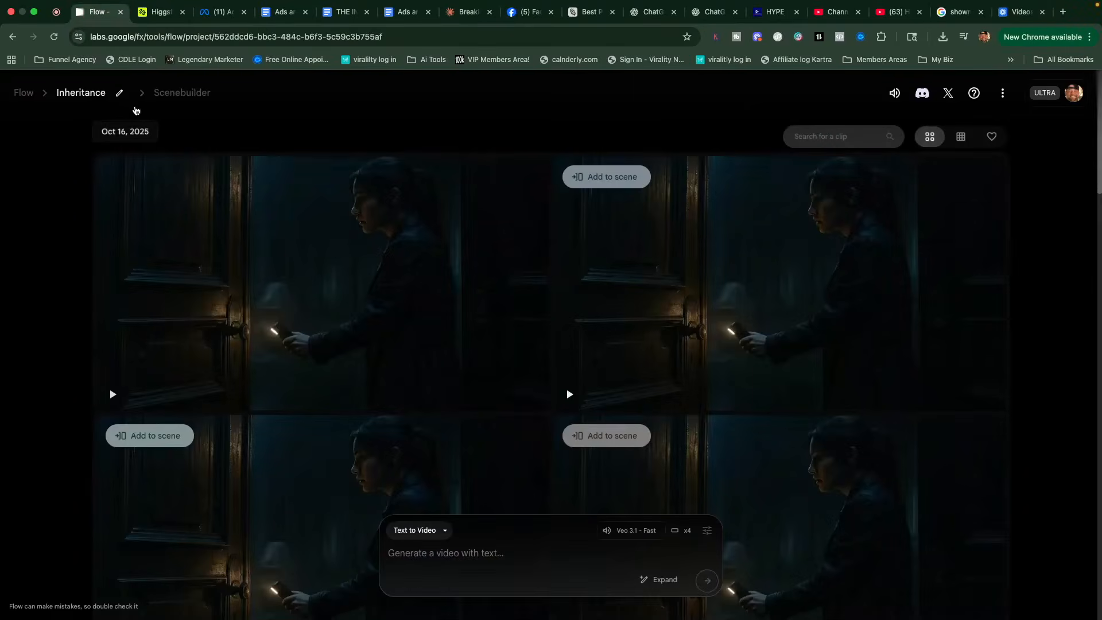
click(343, 11)
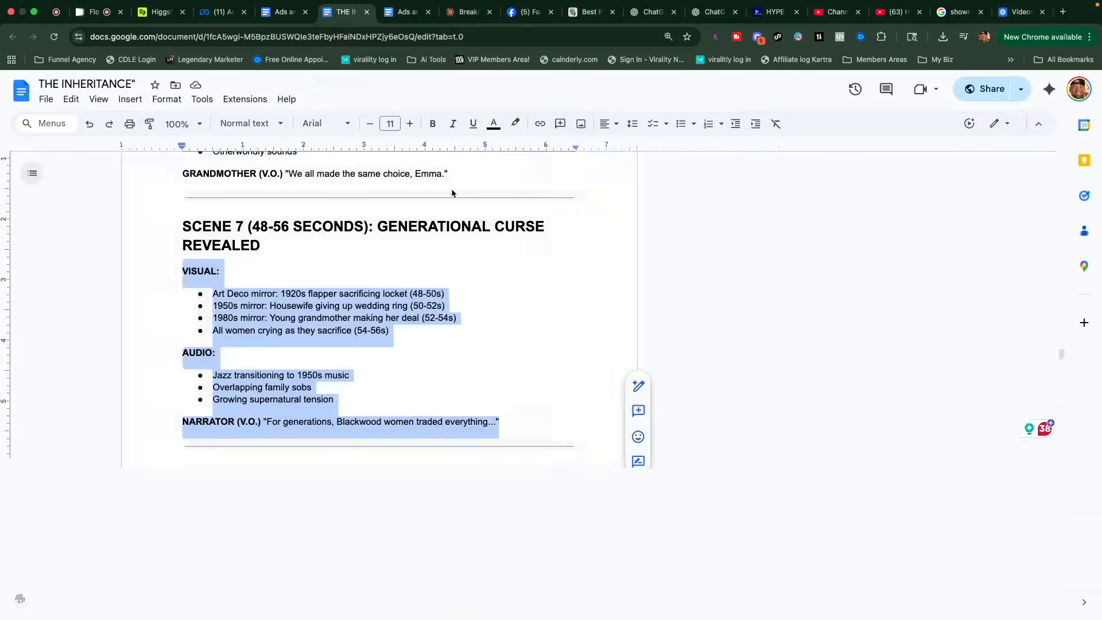
scroll(457, 271, up, 15)
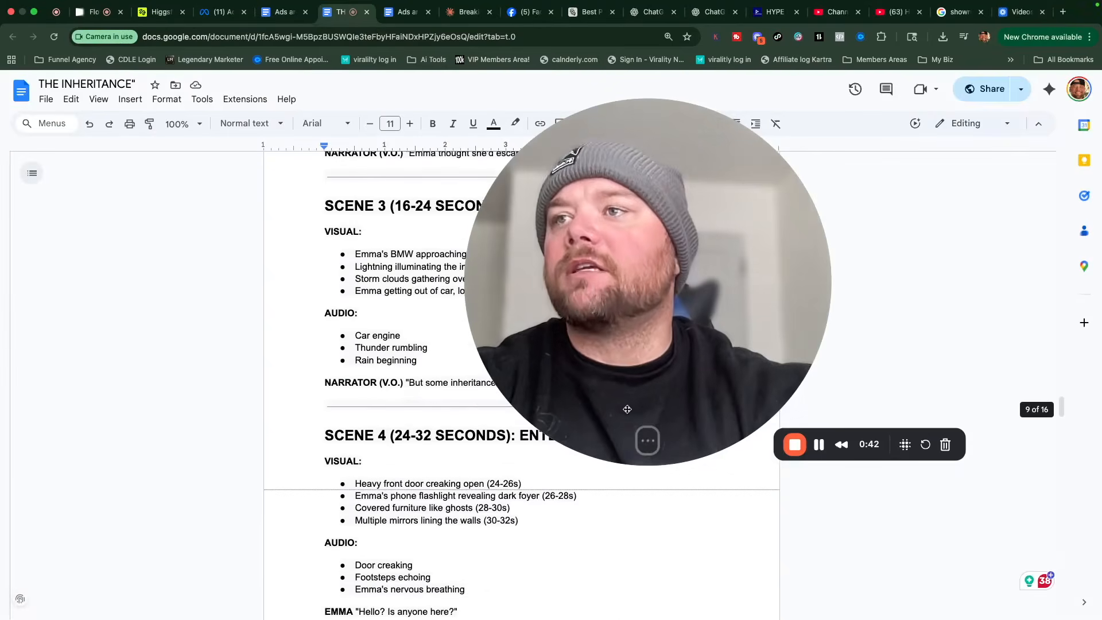
click(634, 441)
drag(541, 408, 182, 384)
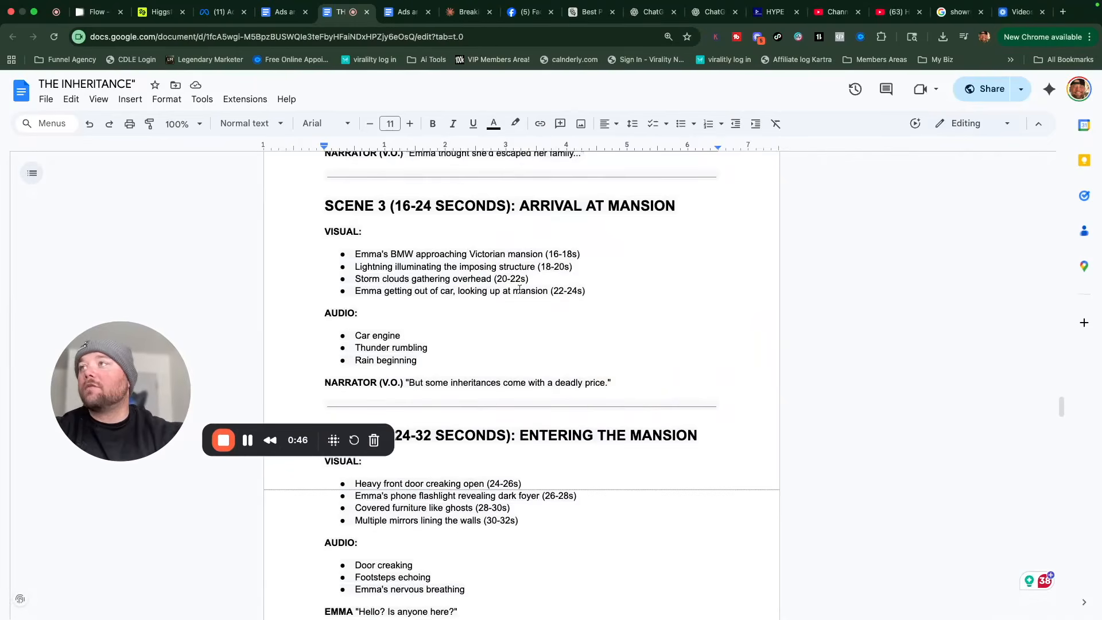
scroll(520, 289, up, 5)
scroll(519, 289, up, 20)
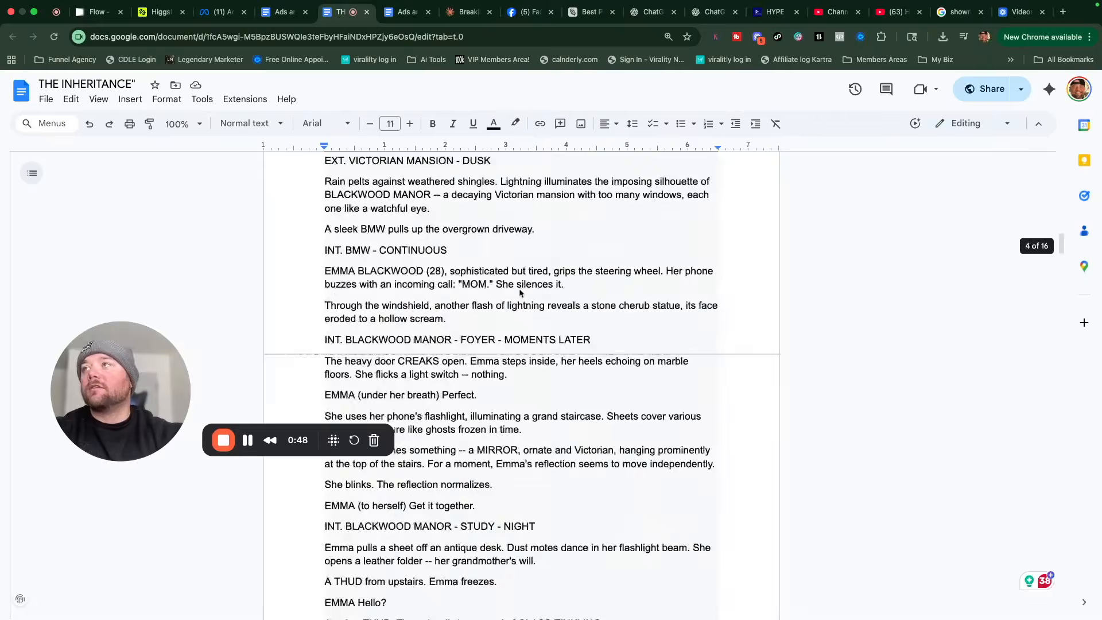
scroll(520, 289, down, 2)
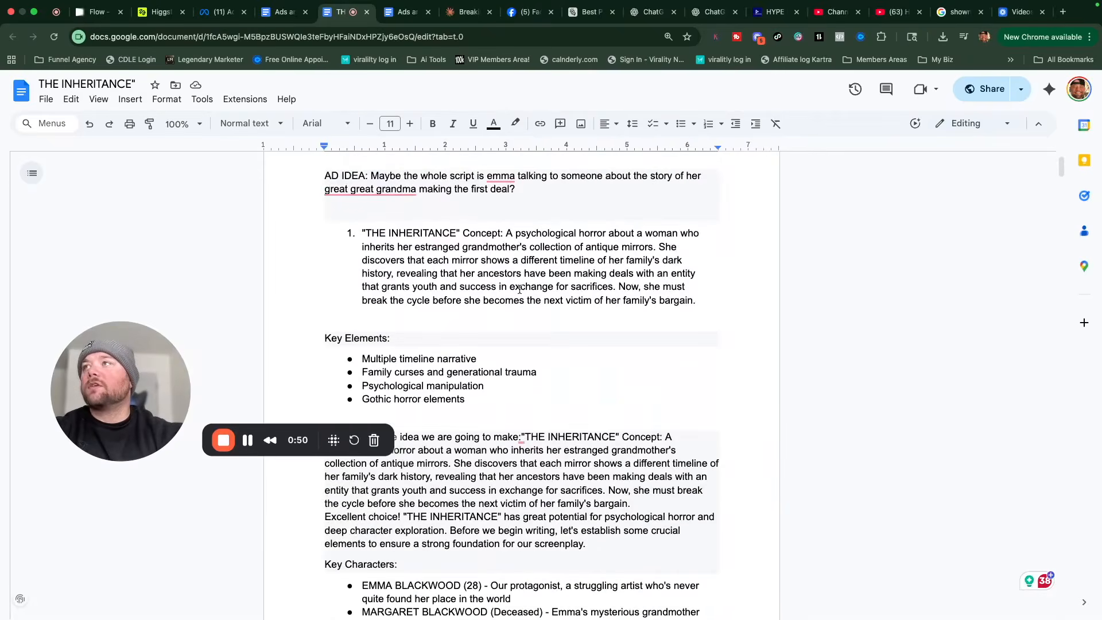
Step: Read the concept, key characters, mirrors, setting and horror world rules in the document
scroll(520, 290, down, 1)
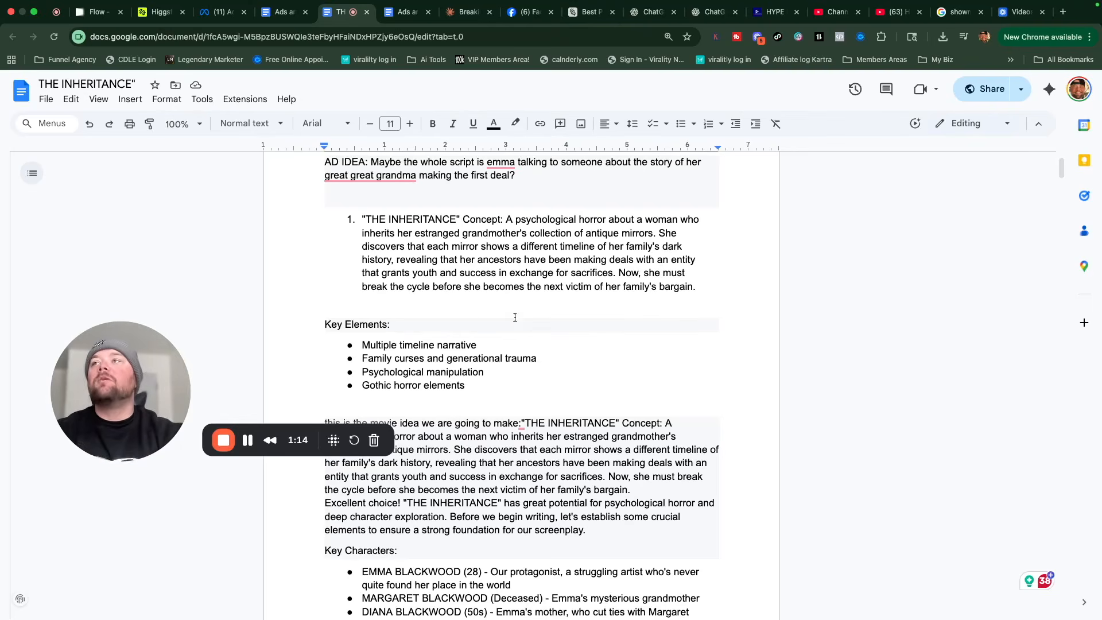
scroll(516, 317, down, 1)
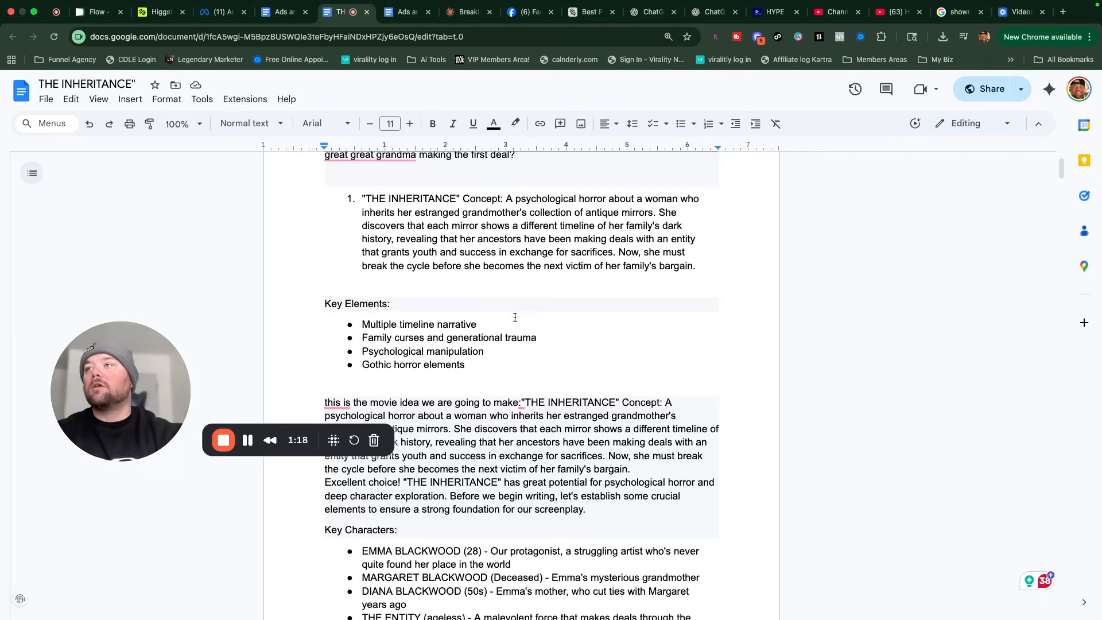
scroll(515, 318, down, 3)
scroll(515, 318, up, 4)
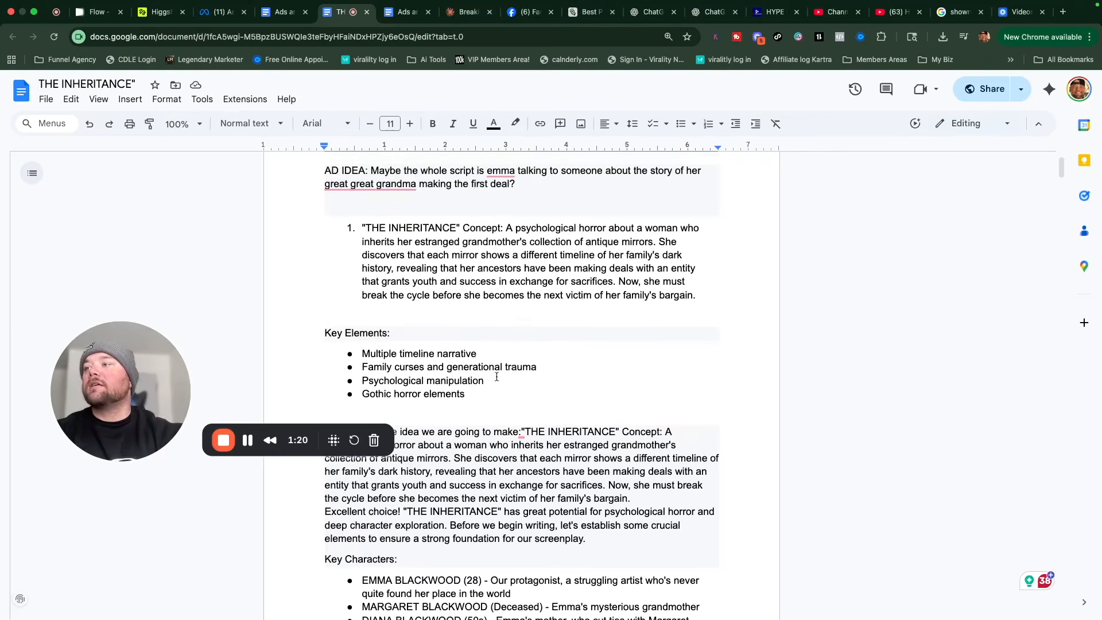
scroll(496, 377, down, 10)
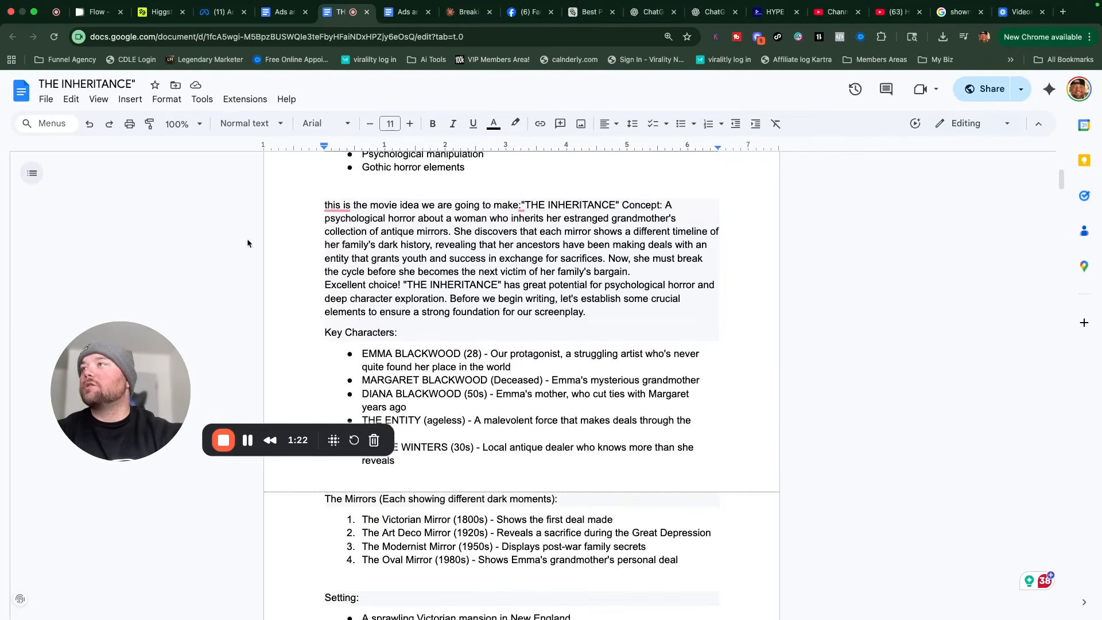
scroll(375, 349, up, 3)
scroll(375, 349, down, 10)
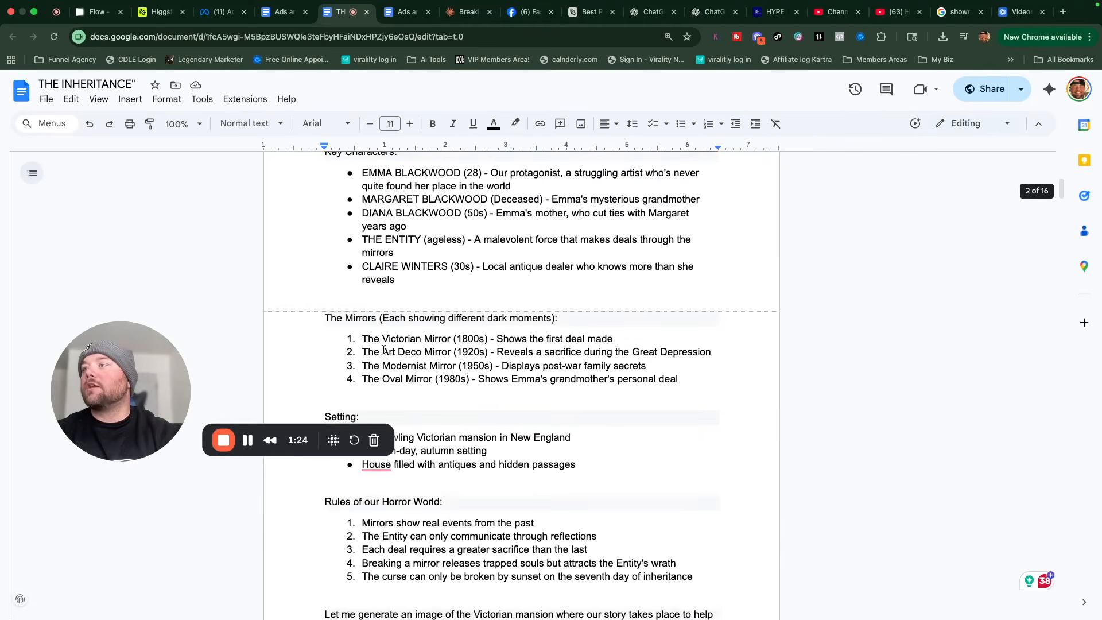
scroll(411, 349, down, 2)
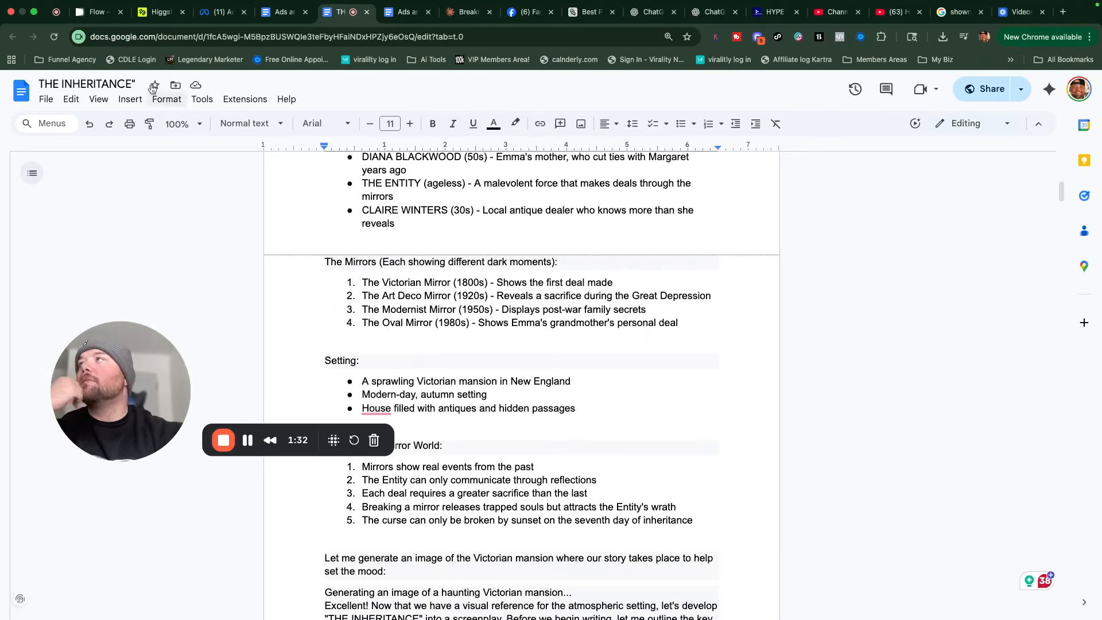
Step: Switch to the Inheritance project in Flow and play the assembled clips in its Scenebuilder
click(95, 12)
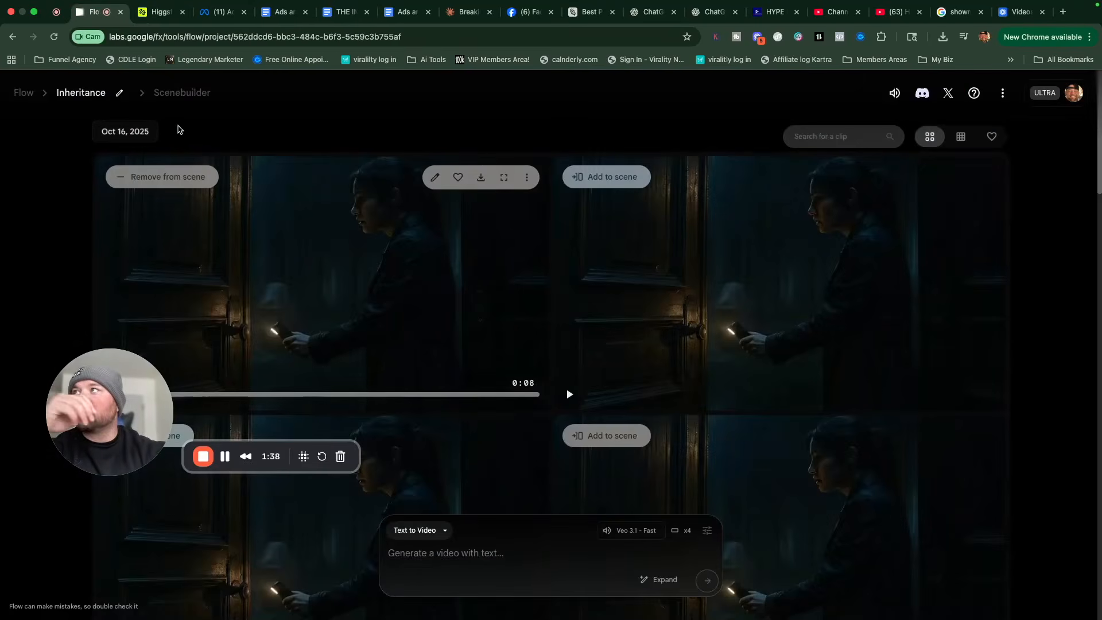
click(181, 93)
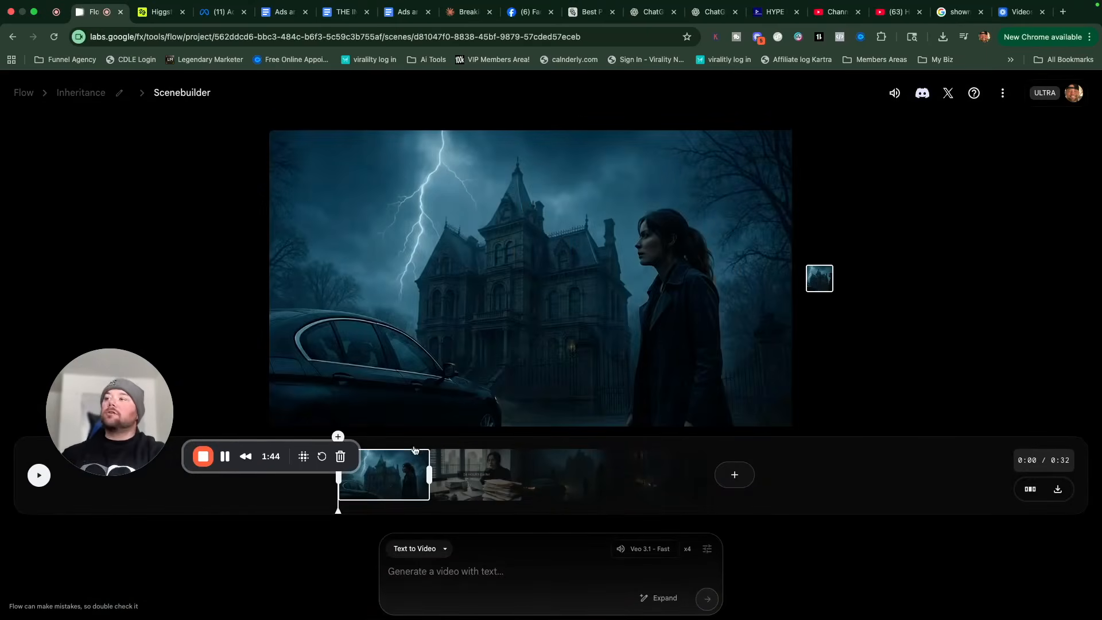
drag(145, 438, 136, 531)
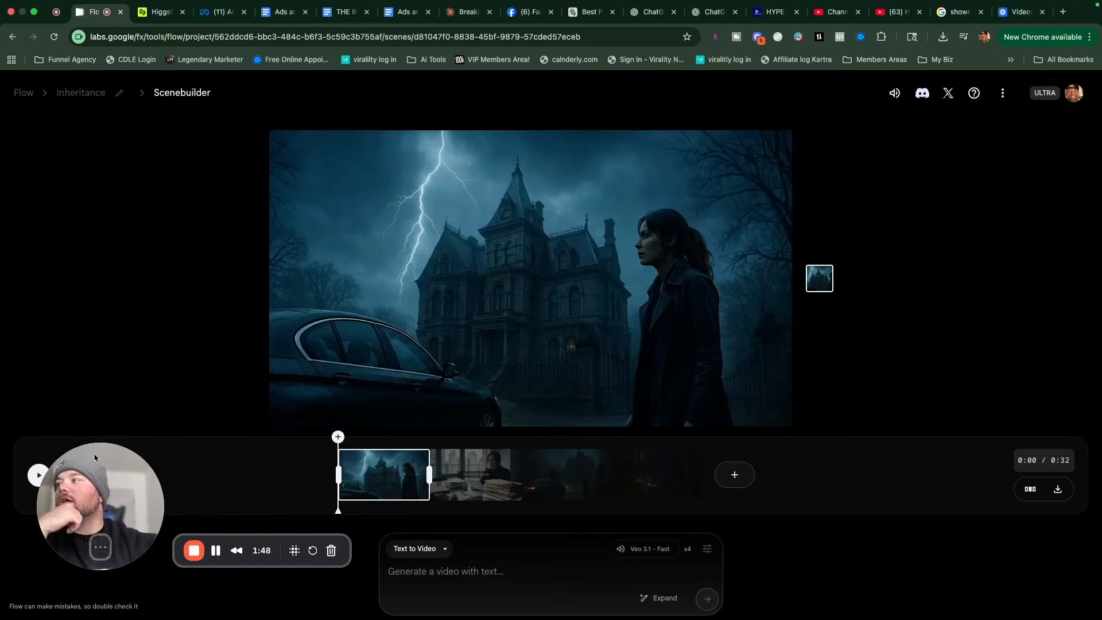
click(36, 477)
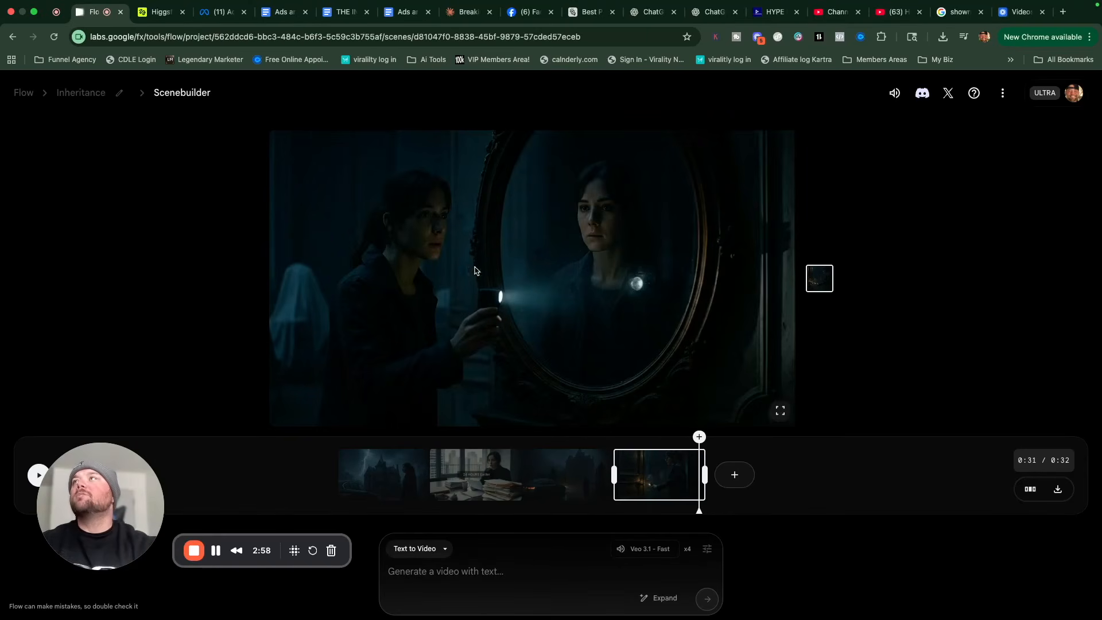
Step: Return to "THE INHERITANCE" document and review the 90-second trailer script through to Scene 5
click(343, 12)
scroll(470, 270, down, 15)
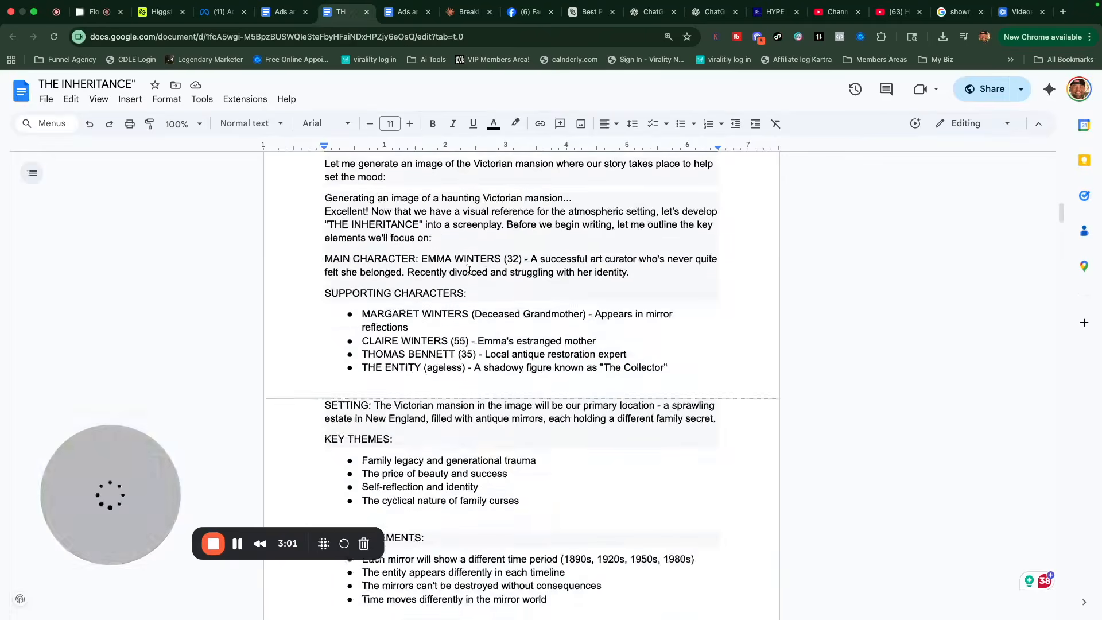
scroll(470, 270, down, 20)
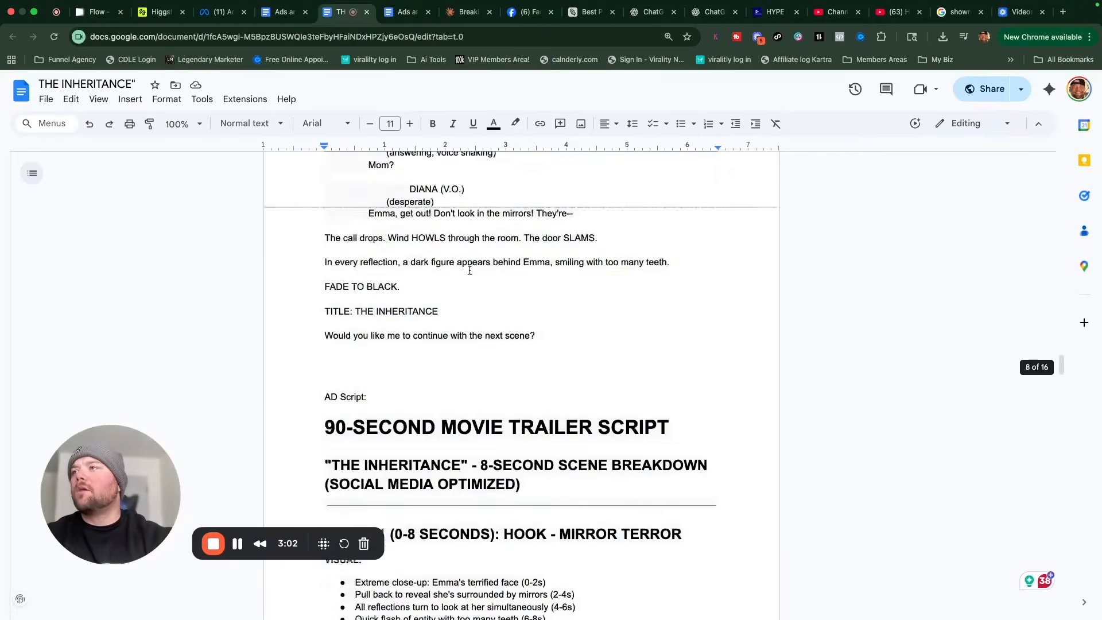
scroll(470, 269, down, 3)
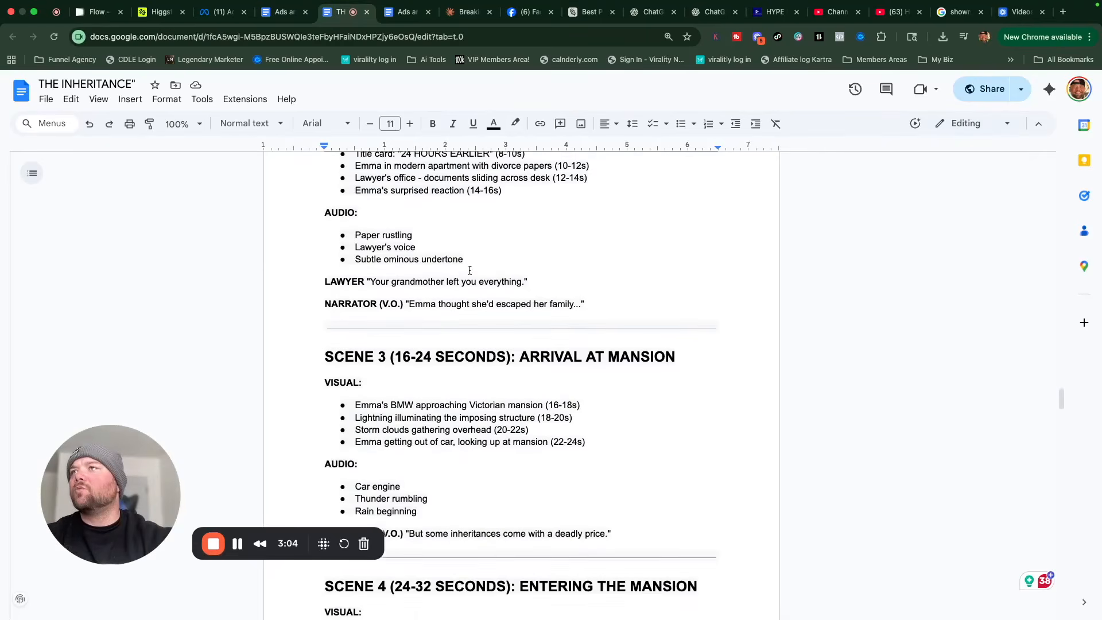
scroll(469, 270, down, 1)
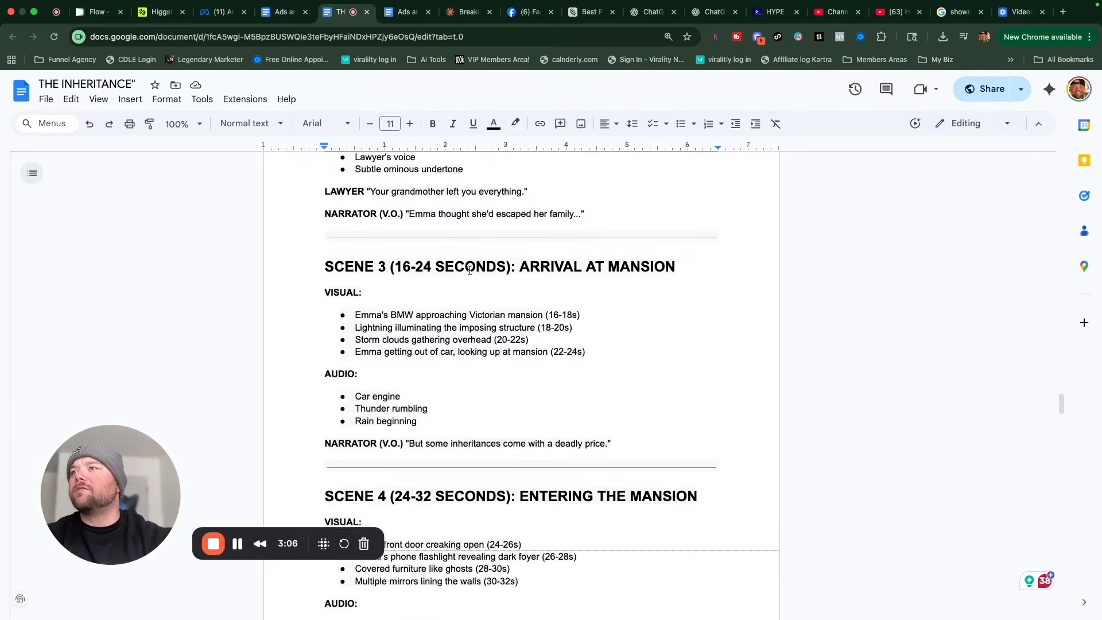
scroll(470, 270, up, 3)
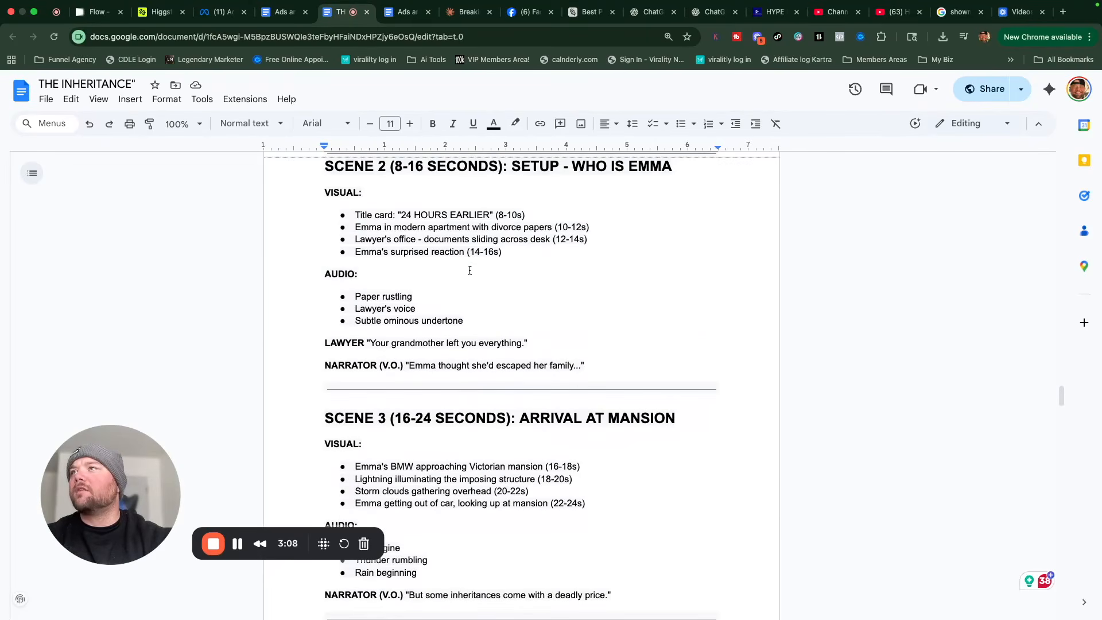
scroll(470, 286, down, 7)
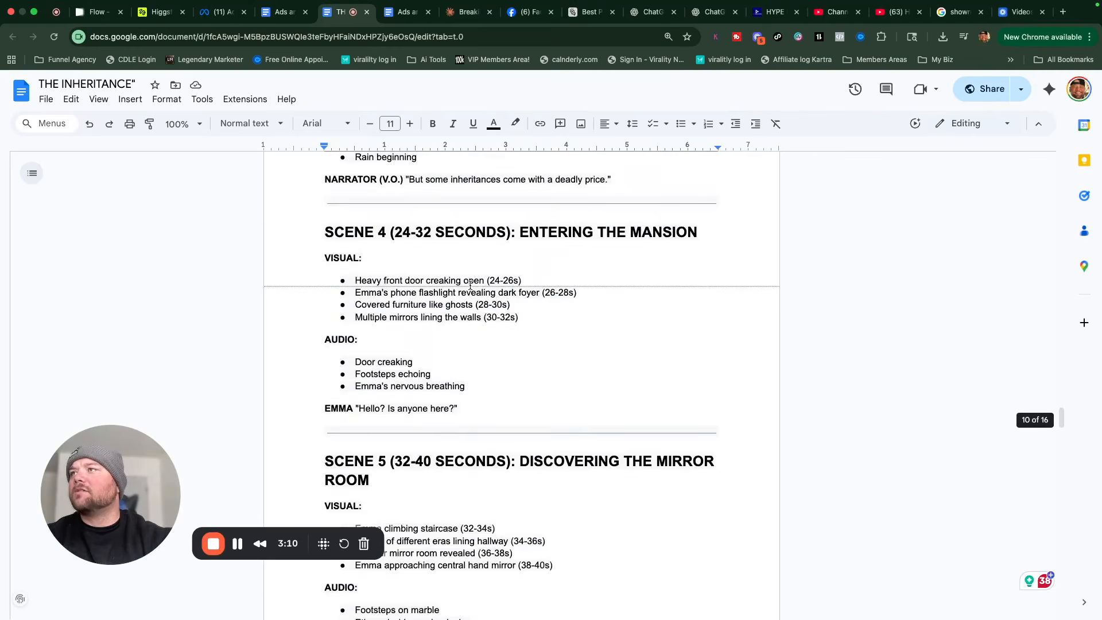
scroll(460, 298, down, 4)
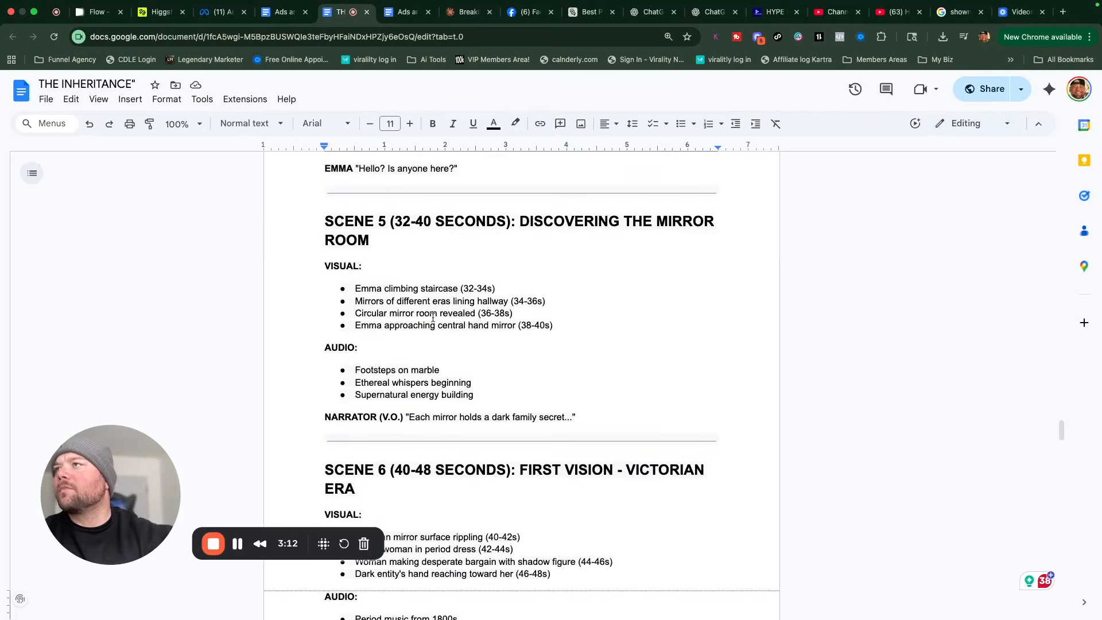
Step: Copy the Visual, Audio and Narrator text of Scene 5 (32-40 seconds), Discovering the Mirror Room
scroll(438, 300, down, 1)
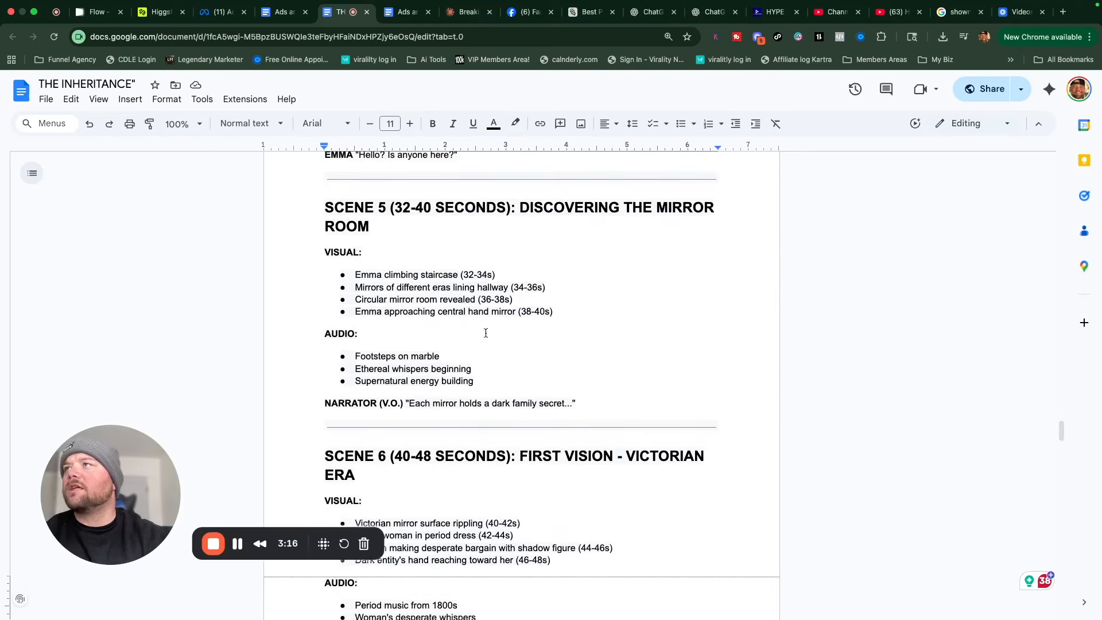
scroll(399, 265, up, 1)
drag(326, 278, 610, 441)
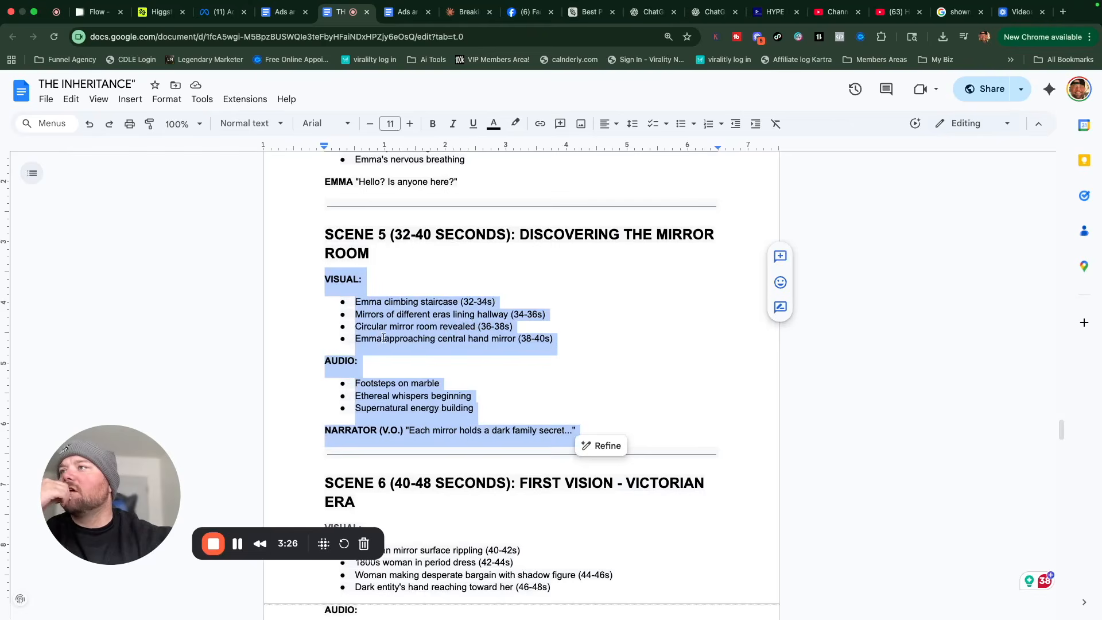
right_click(414, 338)
click(475, 254)
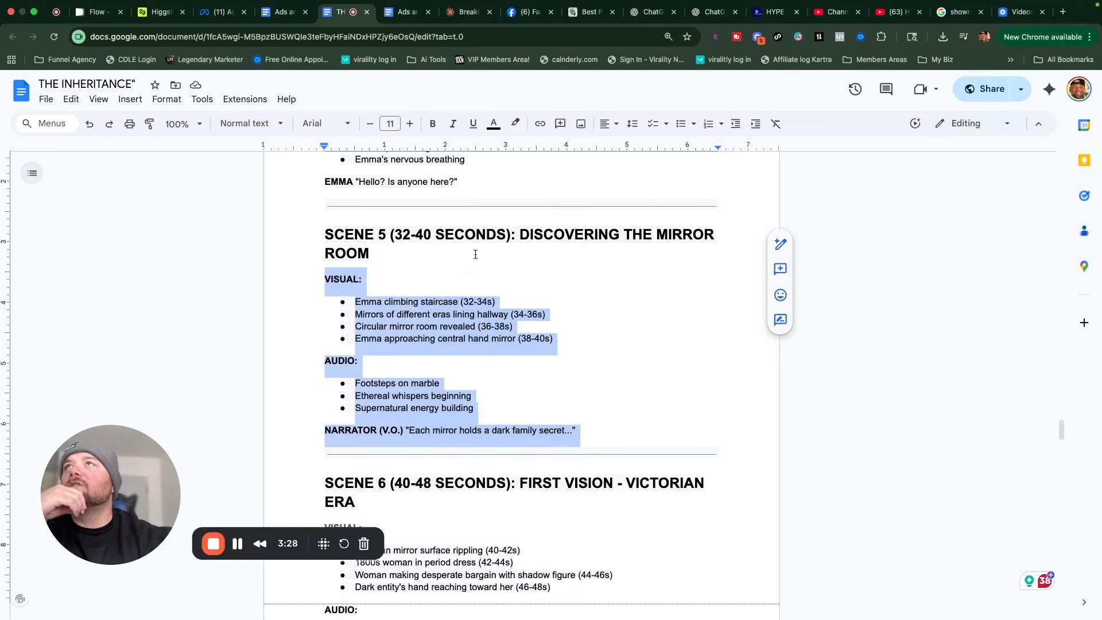
Step: In the ChatGPT Ai Photo Shoot chat with the candlelit mirror image, send the copied Scene 5 text followed by "help me describe this scene"
click(653, 16)
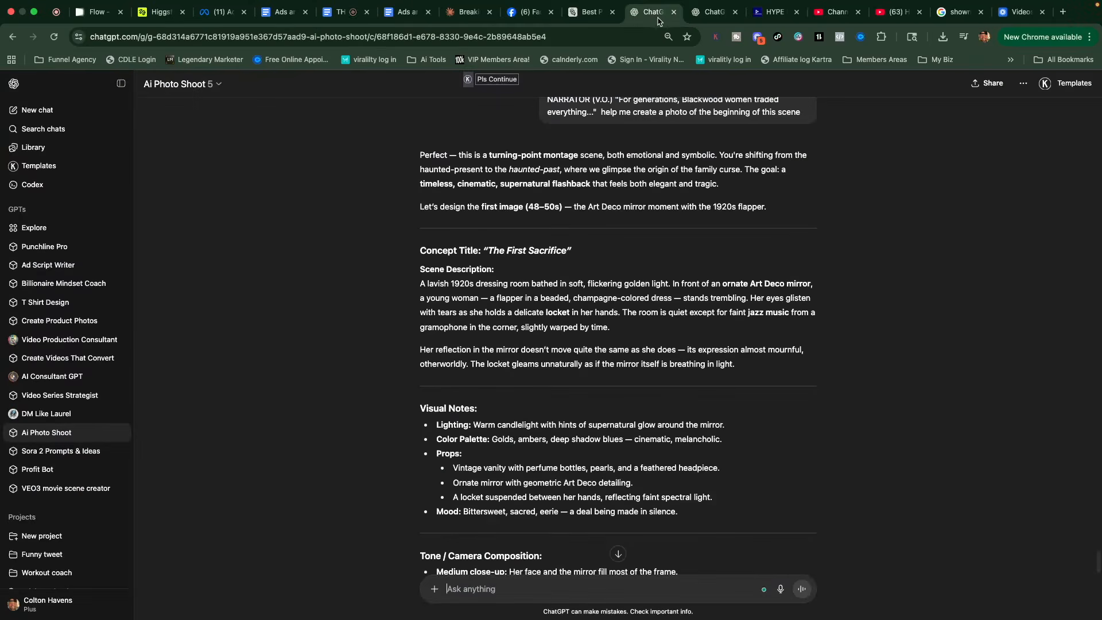
click(711, 14)
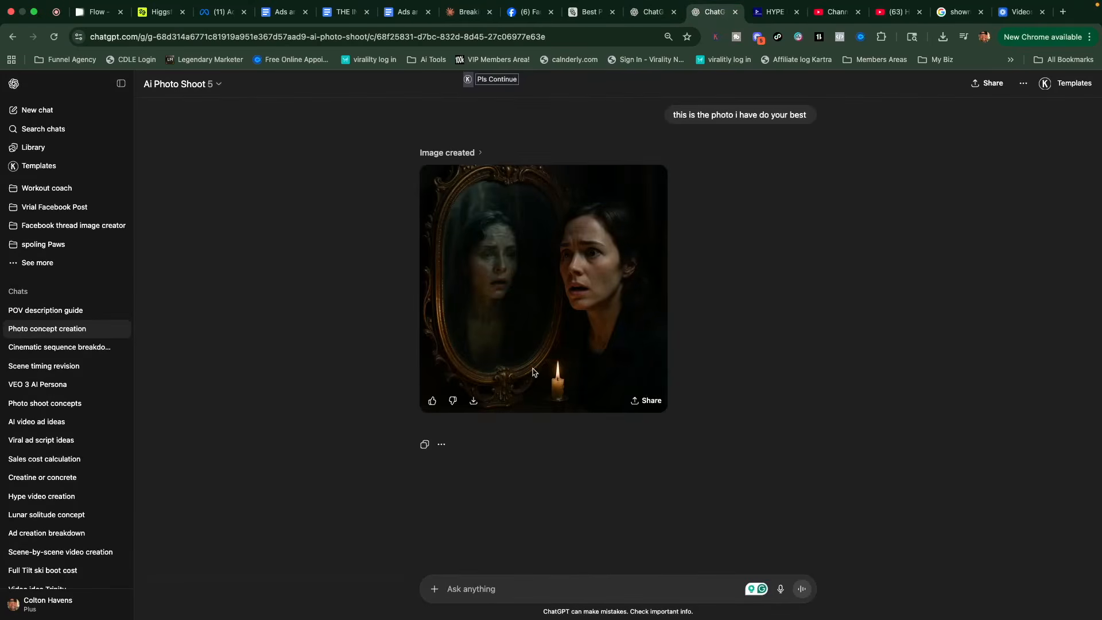
right_click(514, 597)
click(566, 499)
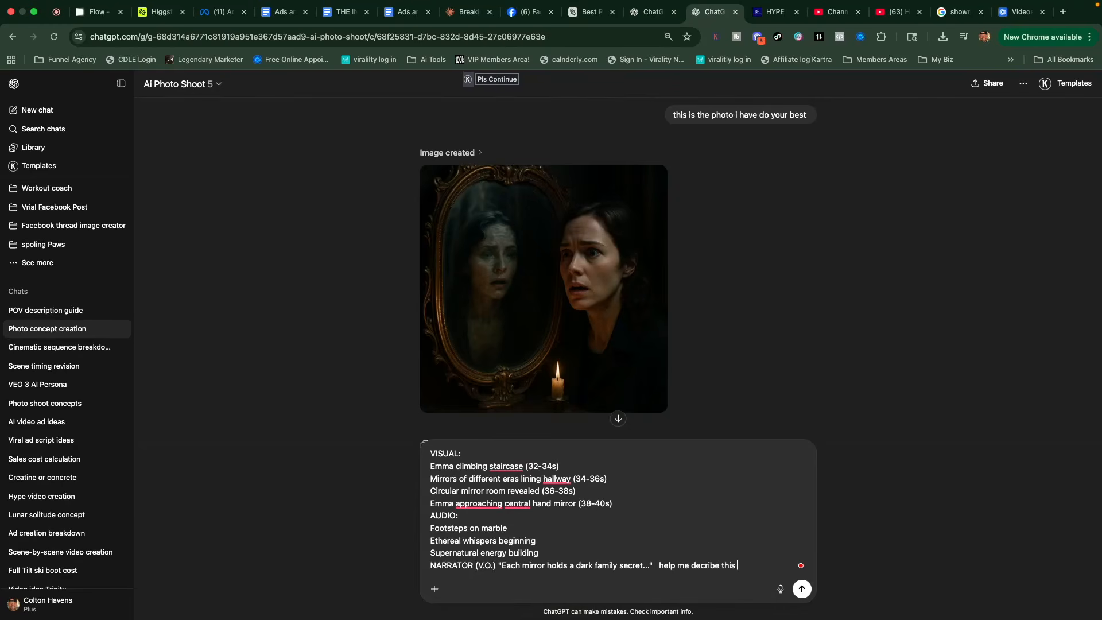
text(ene)
click(714, 493)
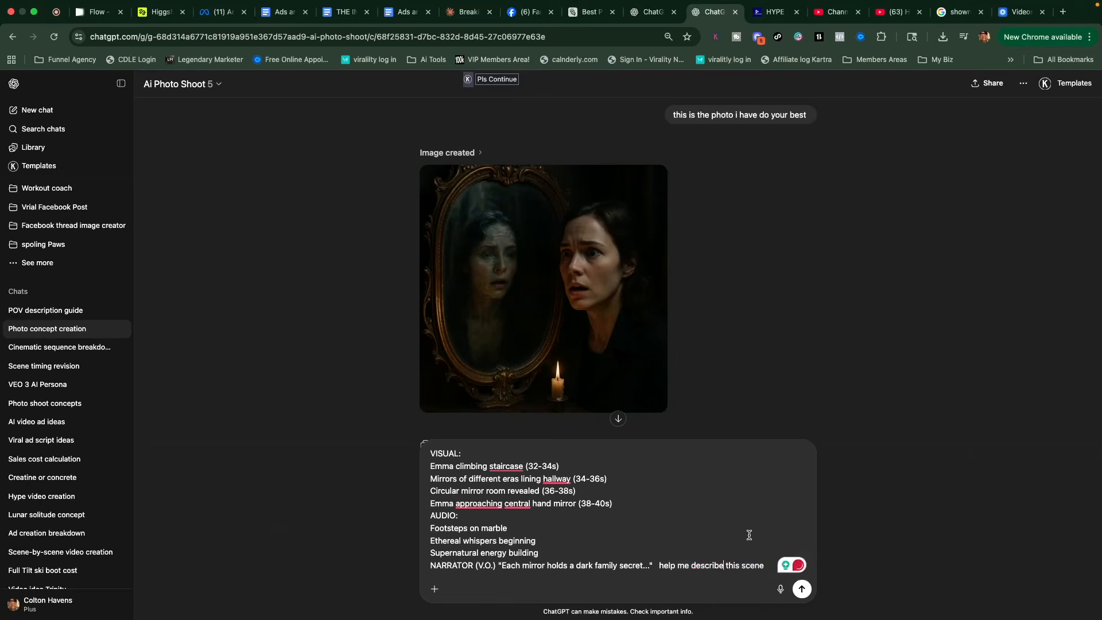
key(Return)
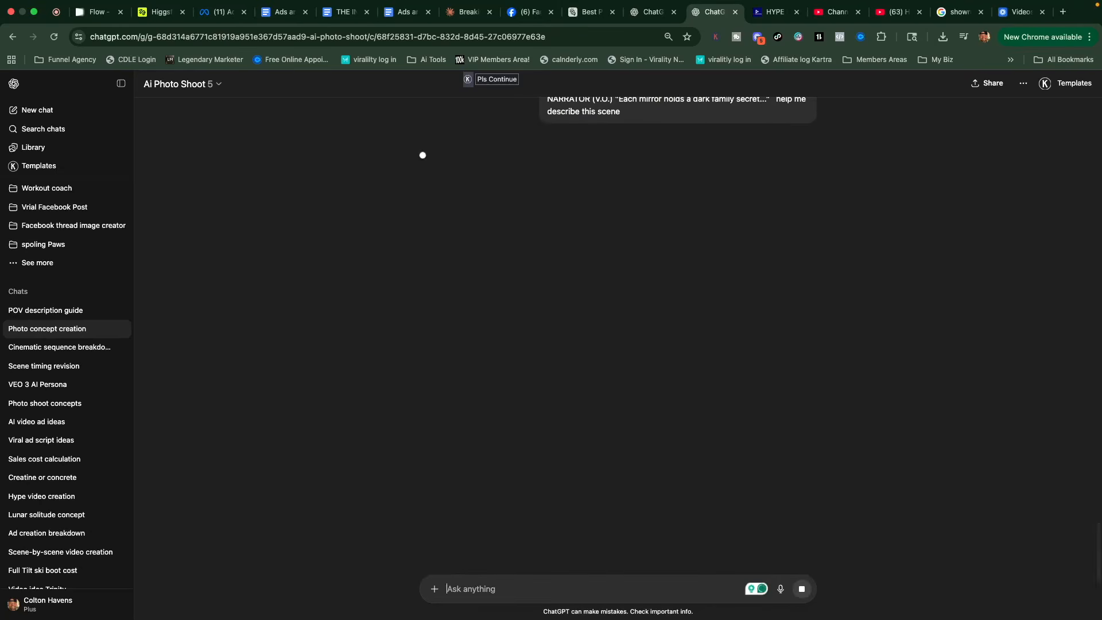
Step: Read through the generated Scene 5 description and draft a reply beginning "ok i just one one"
scroll(767, 409, up, 3)
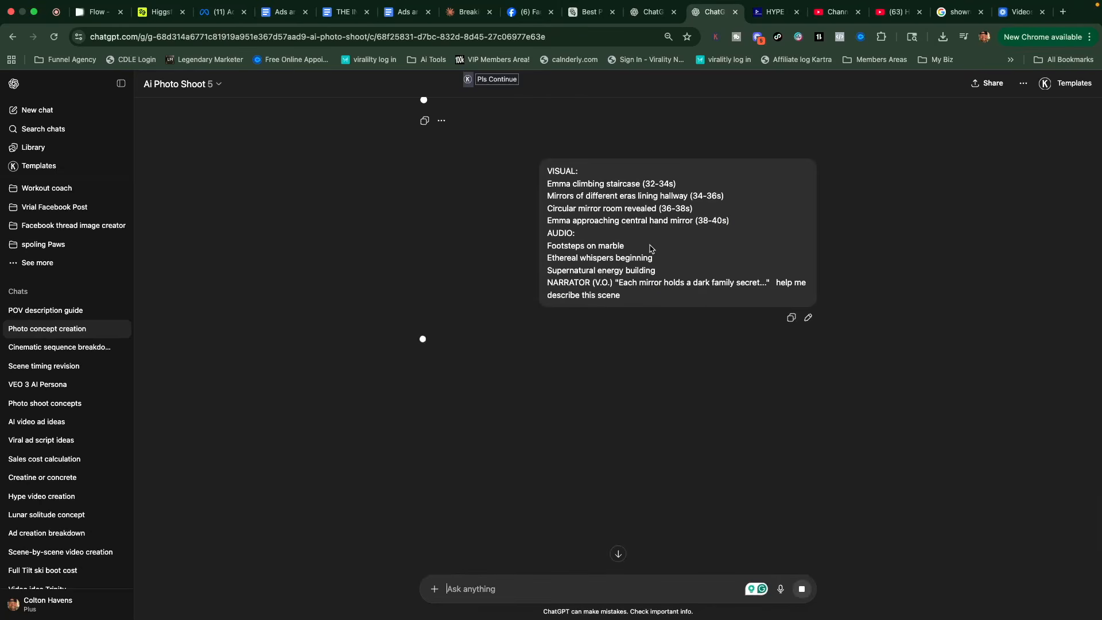
scroll(517, 333, down, 5)
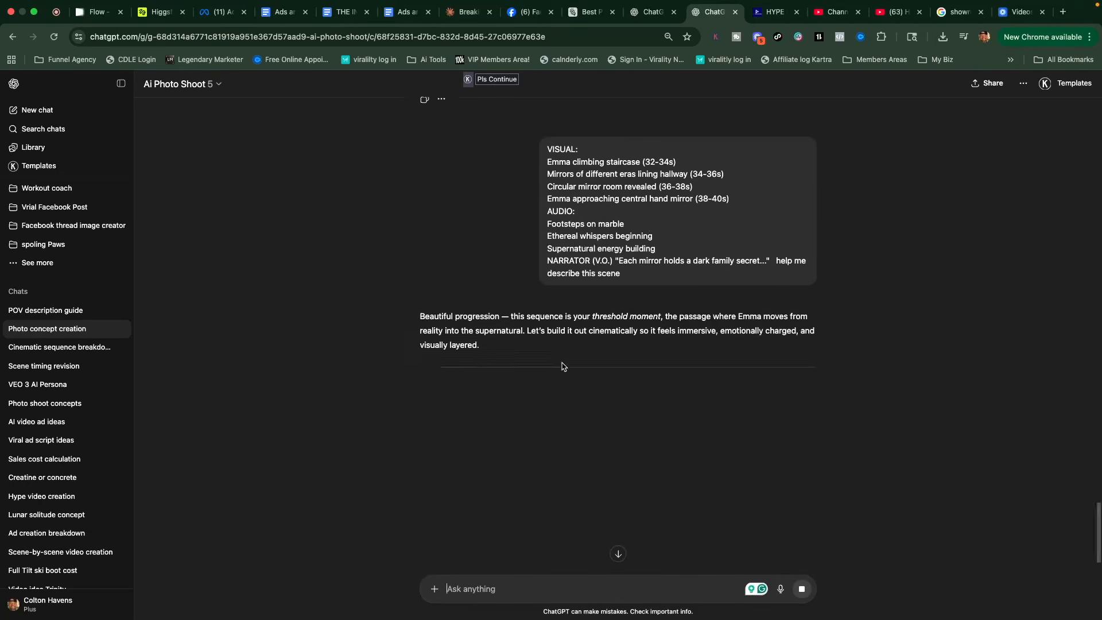
text(ok i just one one)
scroll(477, 406, down, 4)
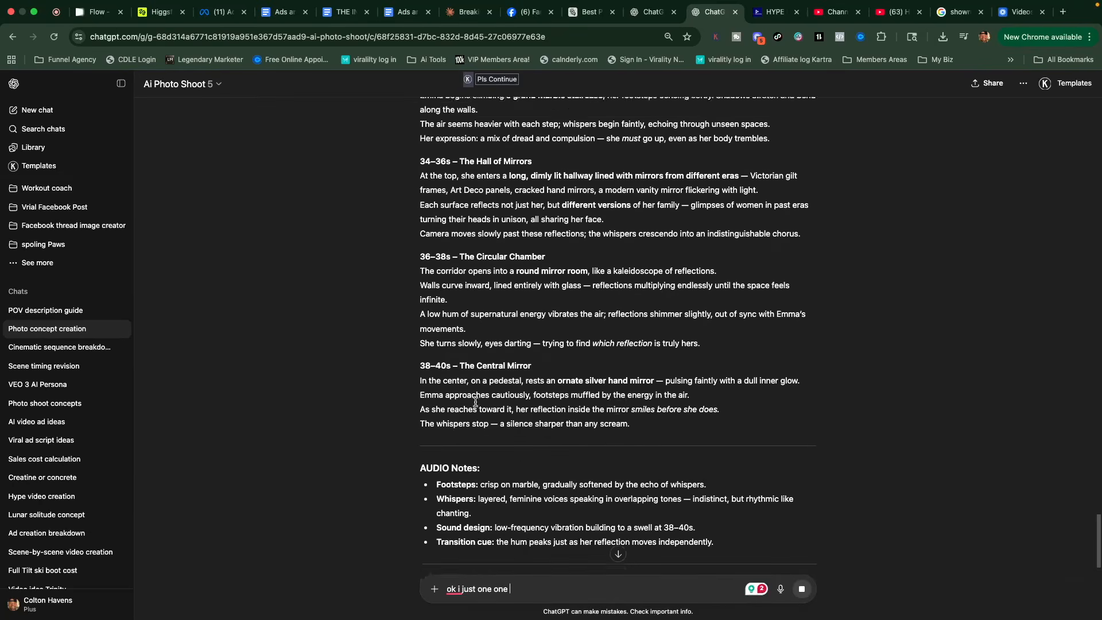
scroll(475, 406, up, 7)
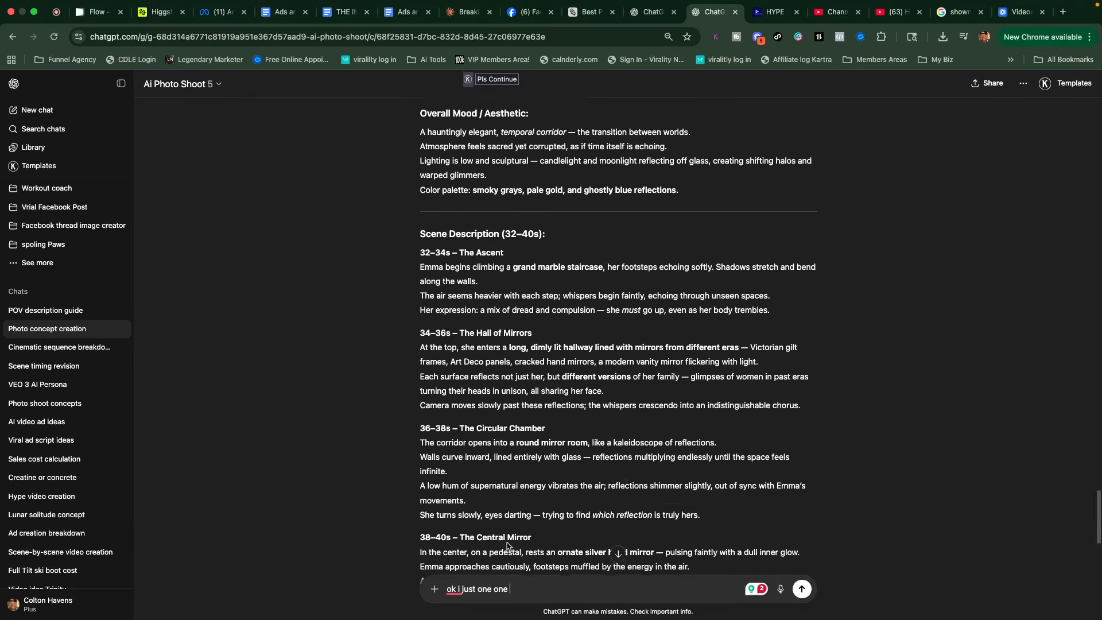
scroll(507, 543, up, 2)
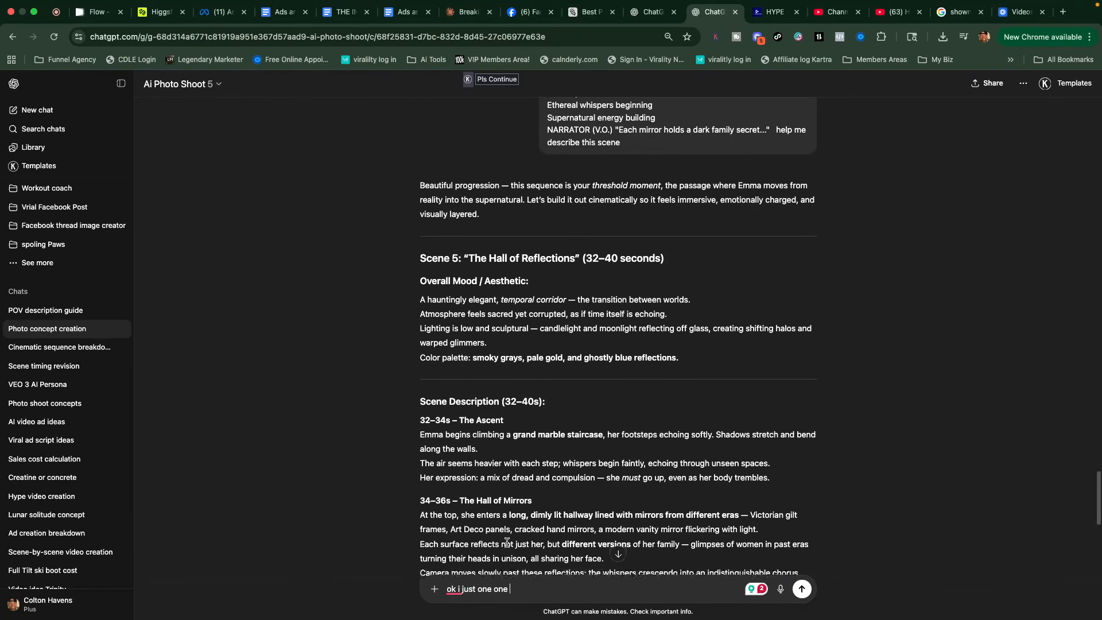
scroll(498, 418, down, 2)
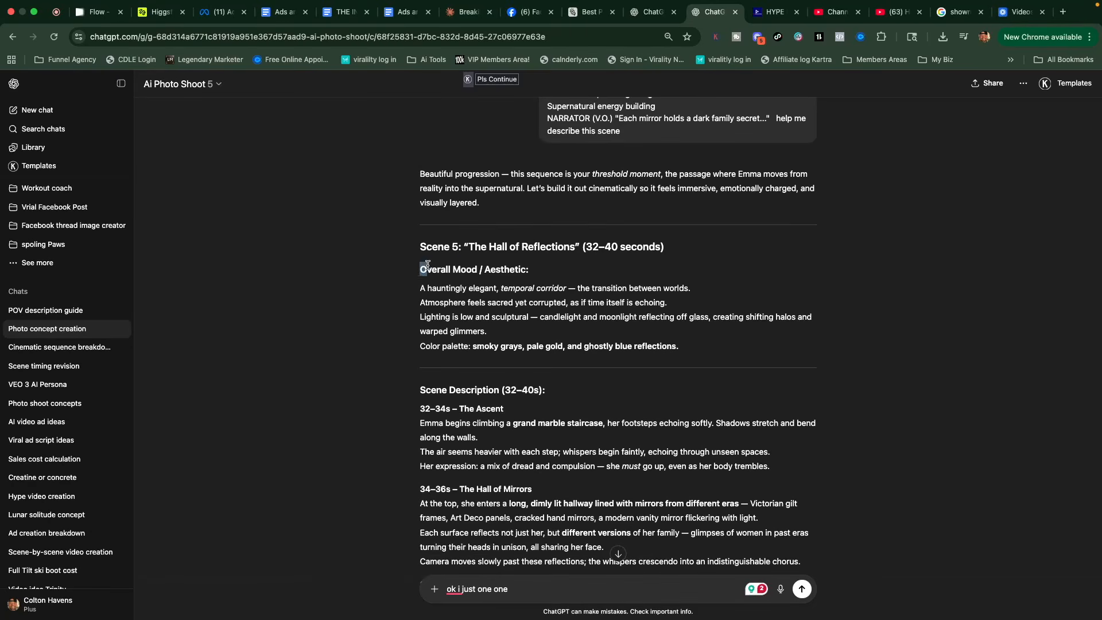
Step: Copy the Scene 5 text from "Overall Mood / Aesthetic" through the end of "32–34s – The Ascent"
drag(428, 265, 809, 445)
scroll(809, 445, down, 1)
right_click(674, 431)
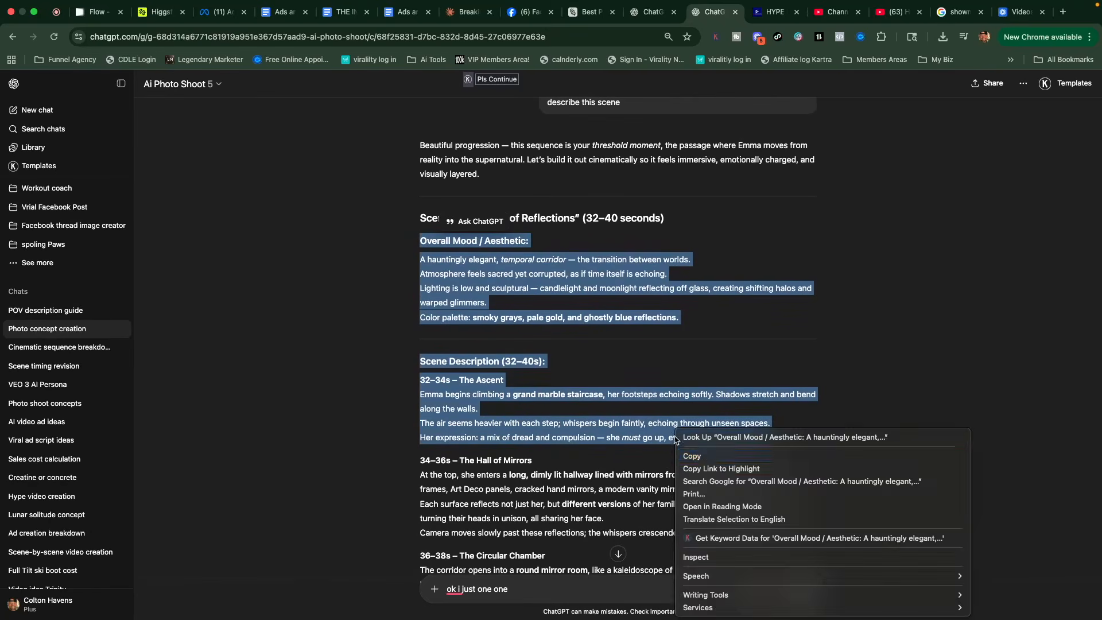
click(701, 452)
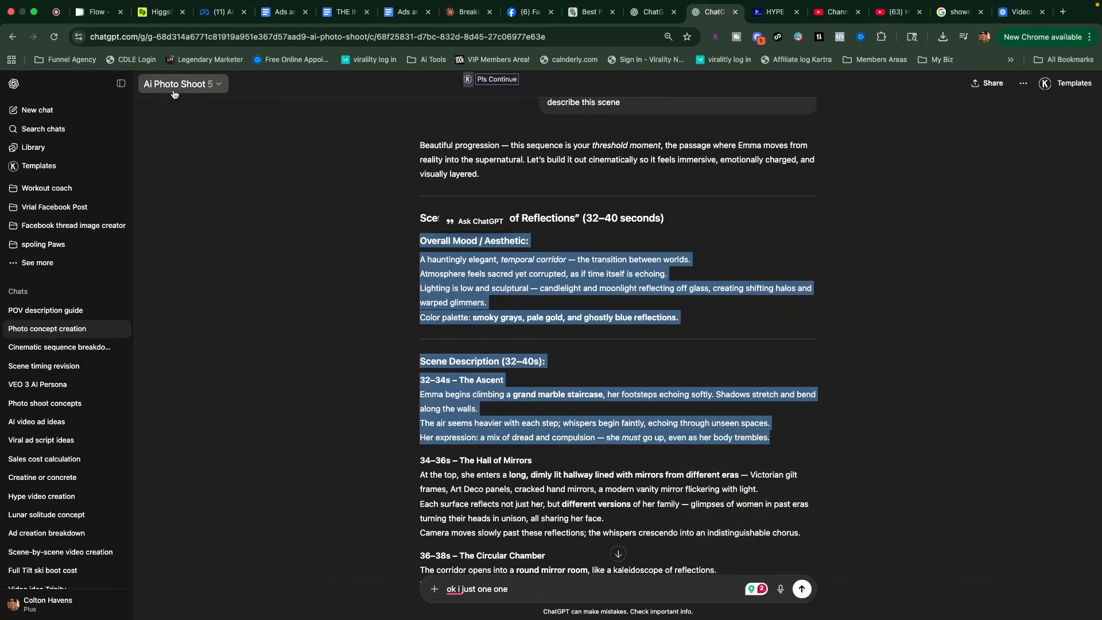
Step: Switch to Higgsfield's Nano Banana image page and clear the old leather jacket prompt
click(159, 12)
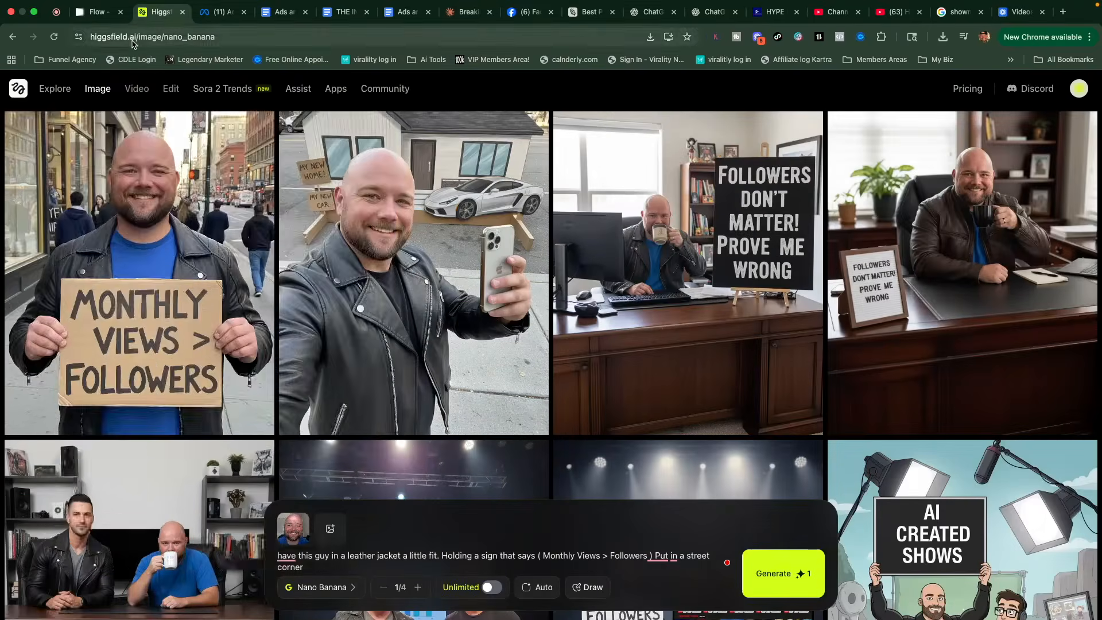
mouse_move(136, 88)
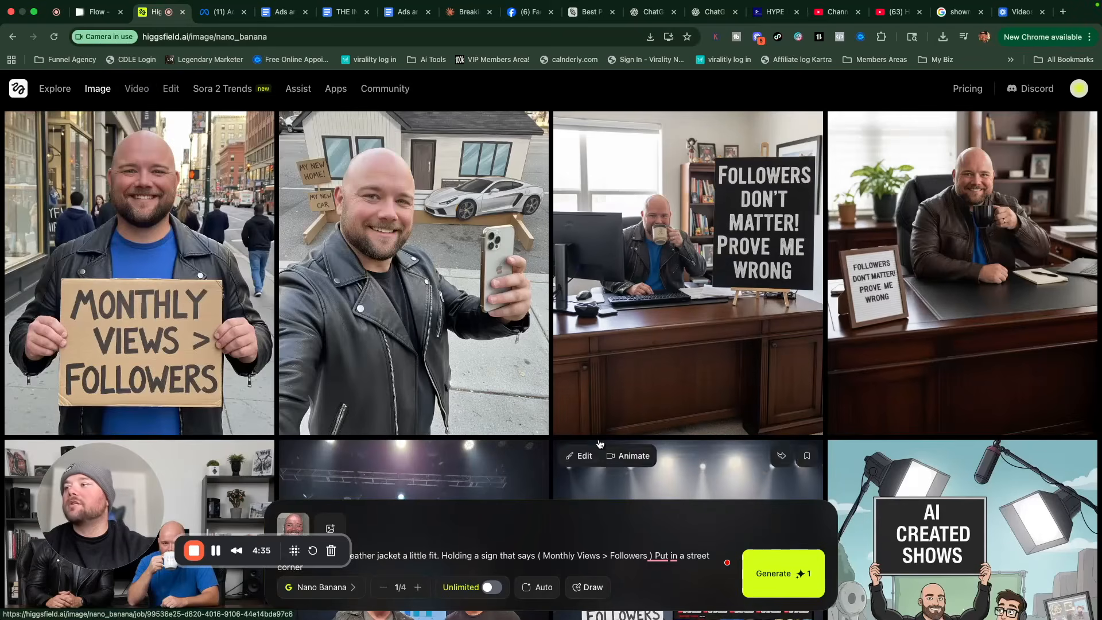
drag(105, 486, 100, 402)
key(super+a)
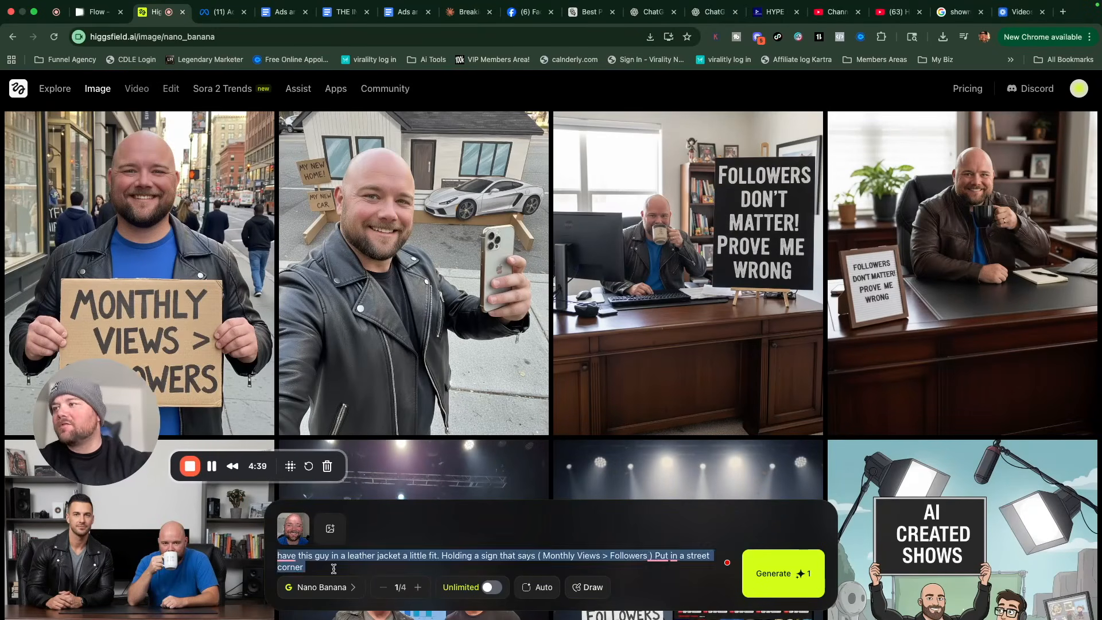
key(BackSpace)
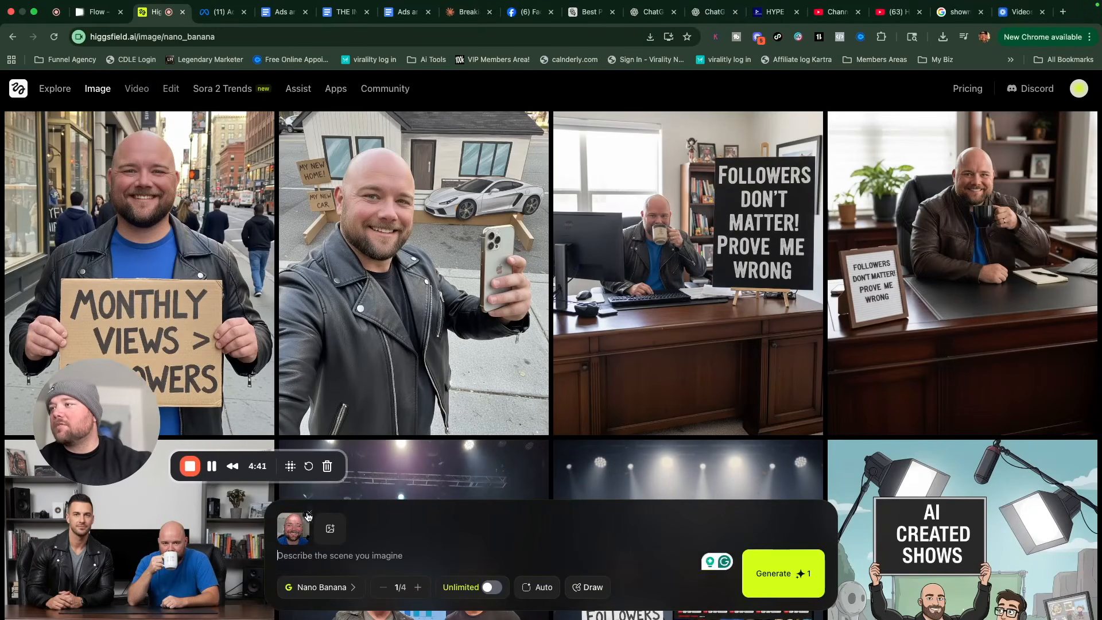
Step: Remove the bald man's reference photo from the prompt and upload the dark portrait of the woman instead
click(308, 515)
click(288, 557)
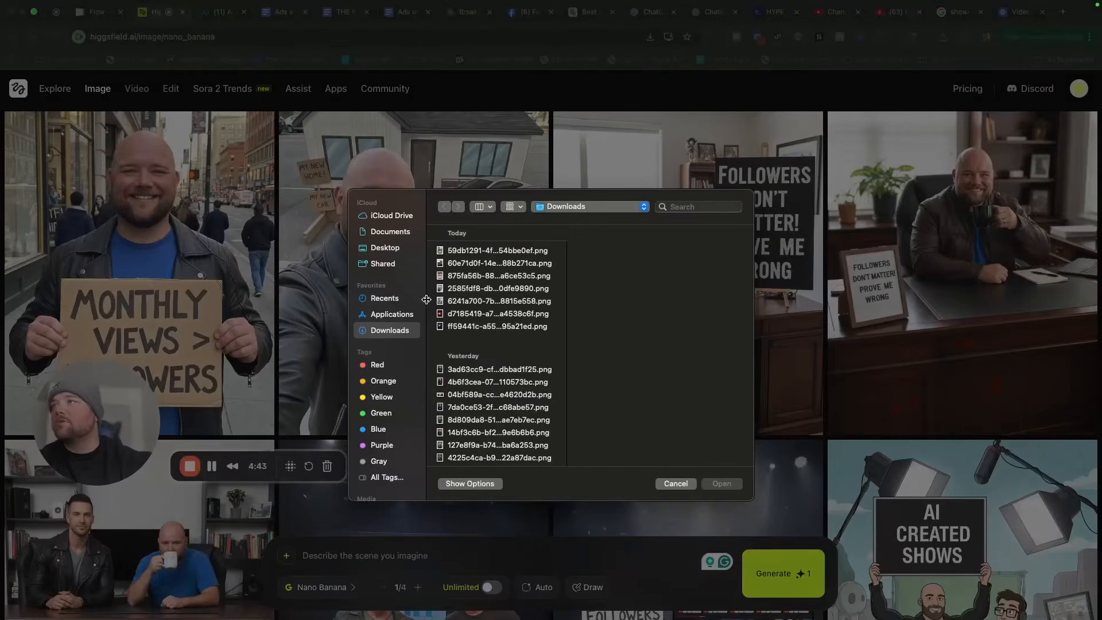
click(396, 299)
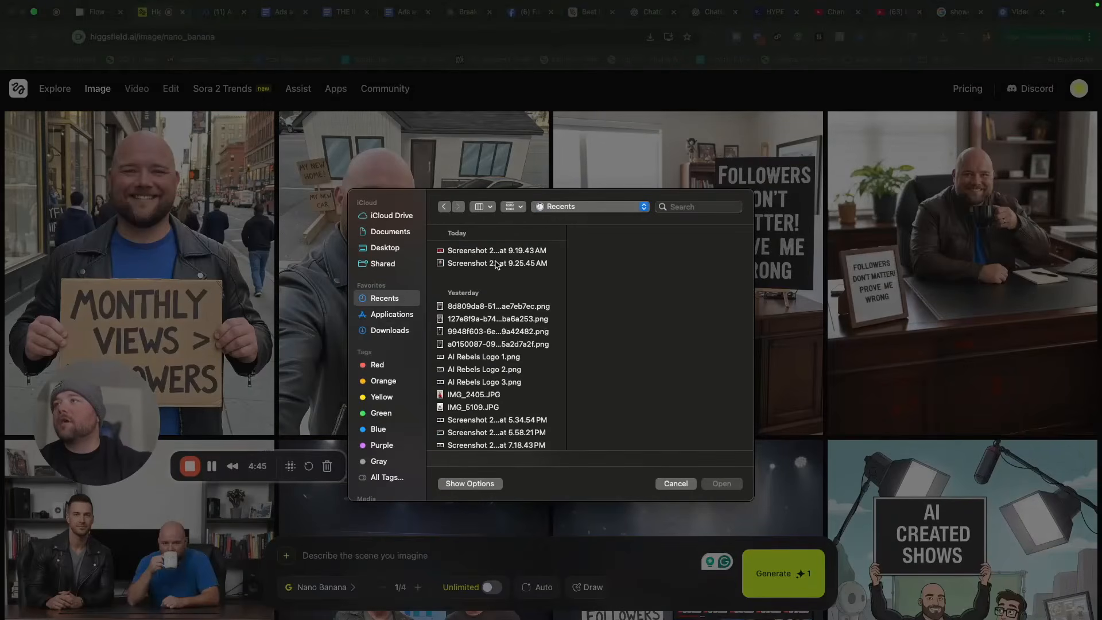
click(483, 345)
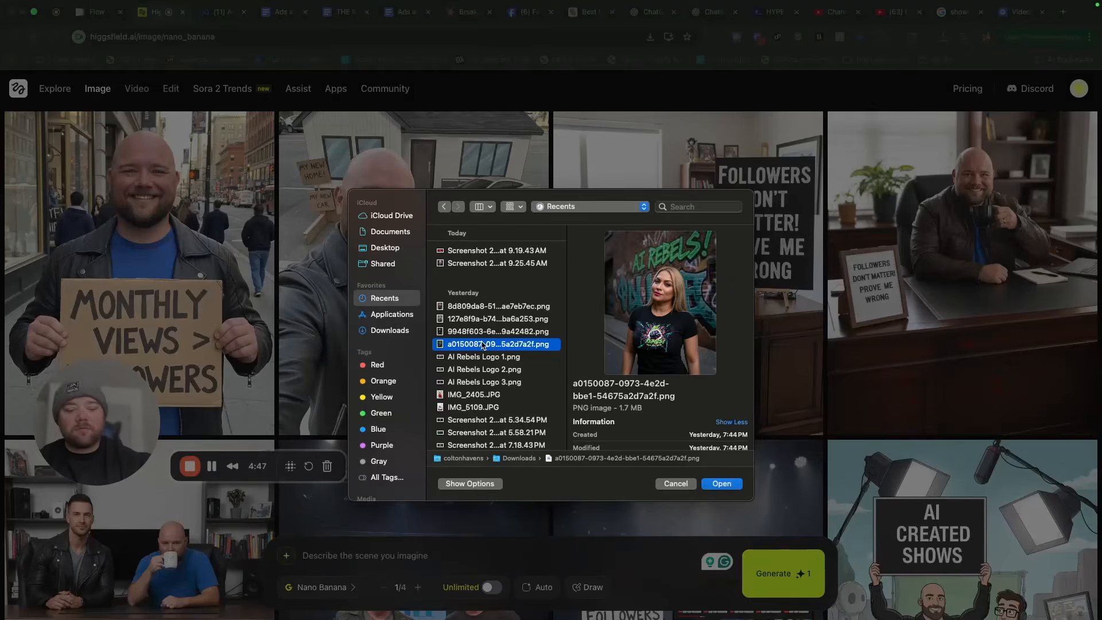
key(Down)
key(Down)
key(Down)
key(Down)
key(Down)
key(Down)
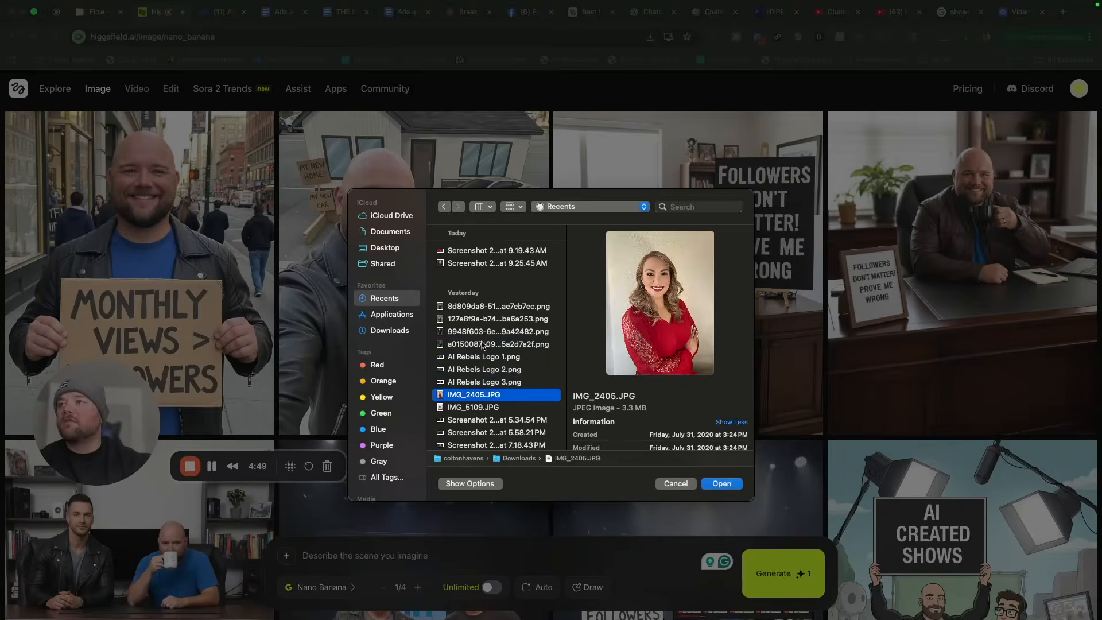
key(Return)
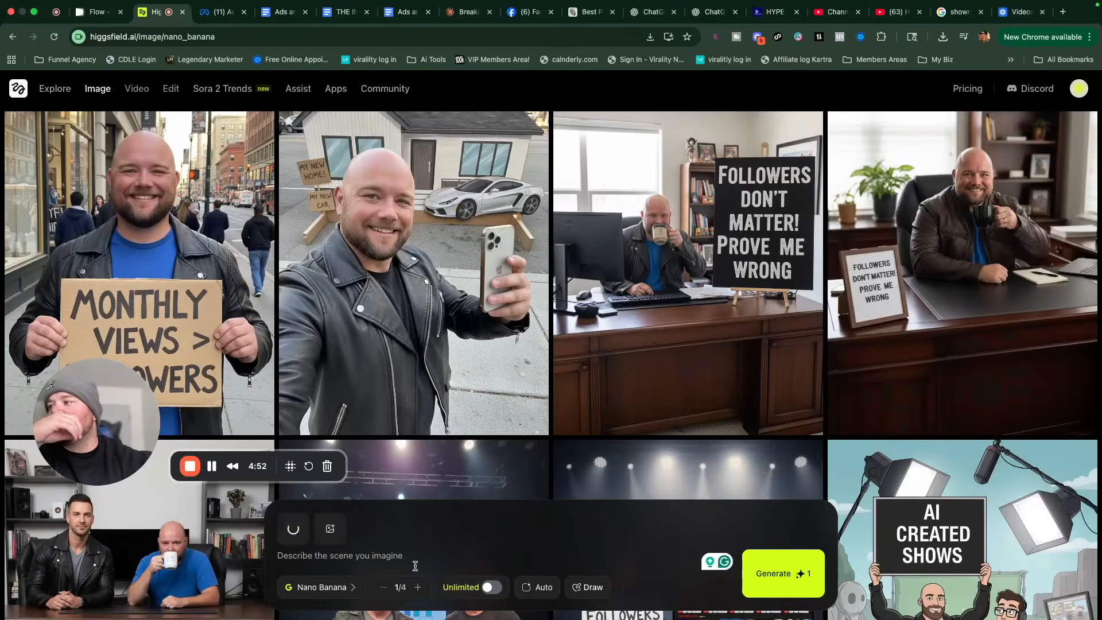
Step: Move the HYPE browser tab next to Higgsfield and bring up its Nano Banana Prompt Generator form
right_click(392, 556)
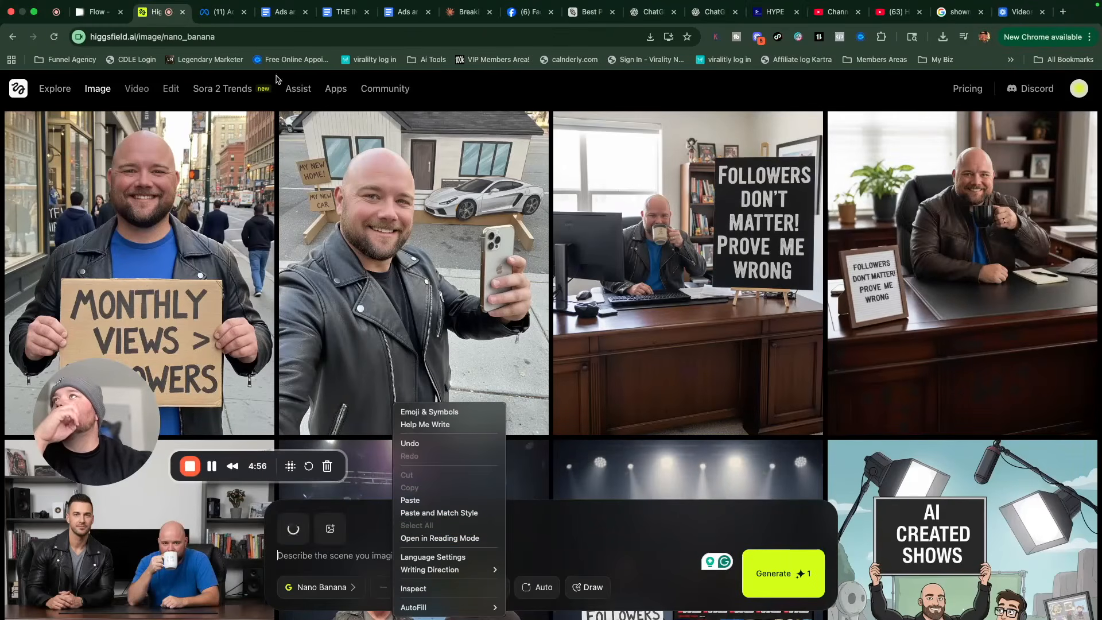
click(763, 16)
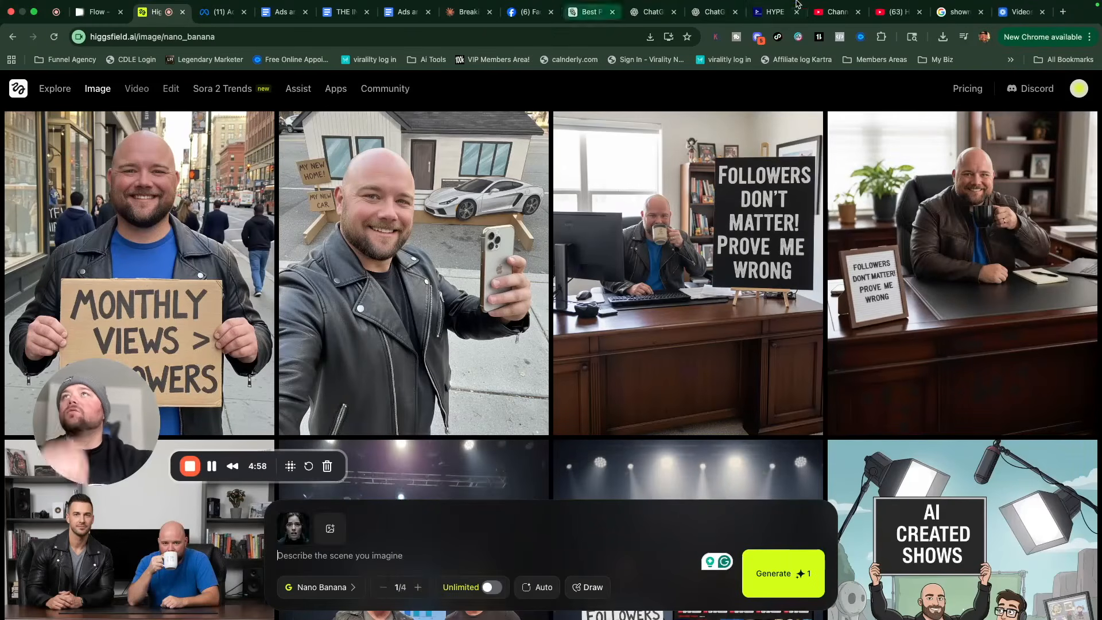
drag(773, 20, 201, 24)
scroll(314, 270, up, 10)
scroll(314, 270, down, 1)
Step: Replace the text under "Your Image Idea" with the copied mood and Ascent scene description
click(306, 341)
key(super+a)
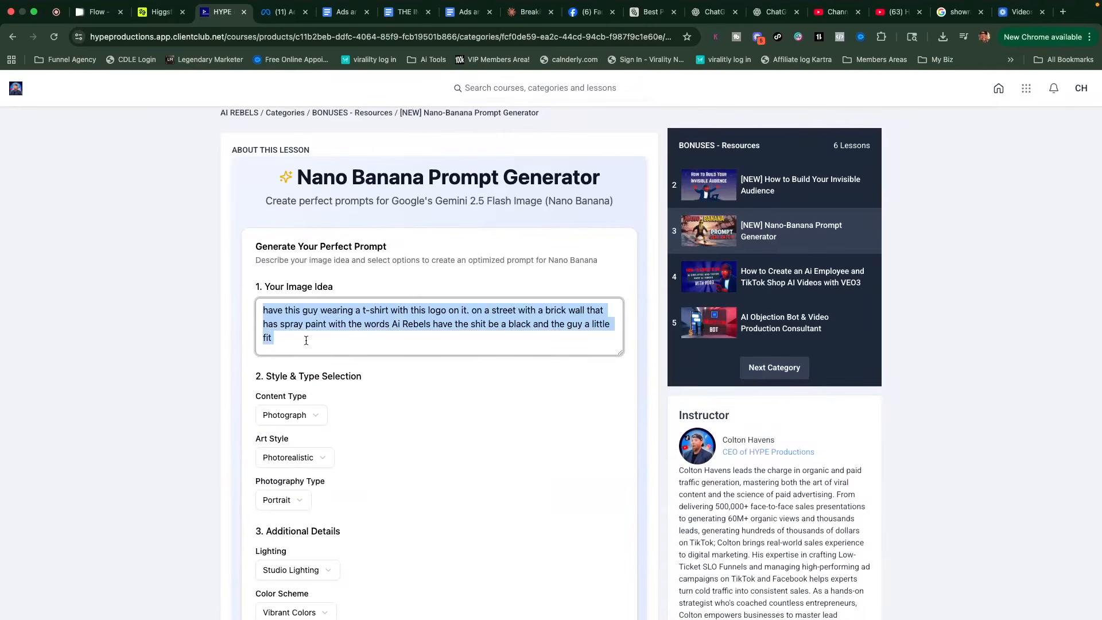
key(BackSpace)
right_click(290, 332)
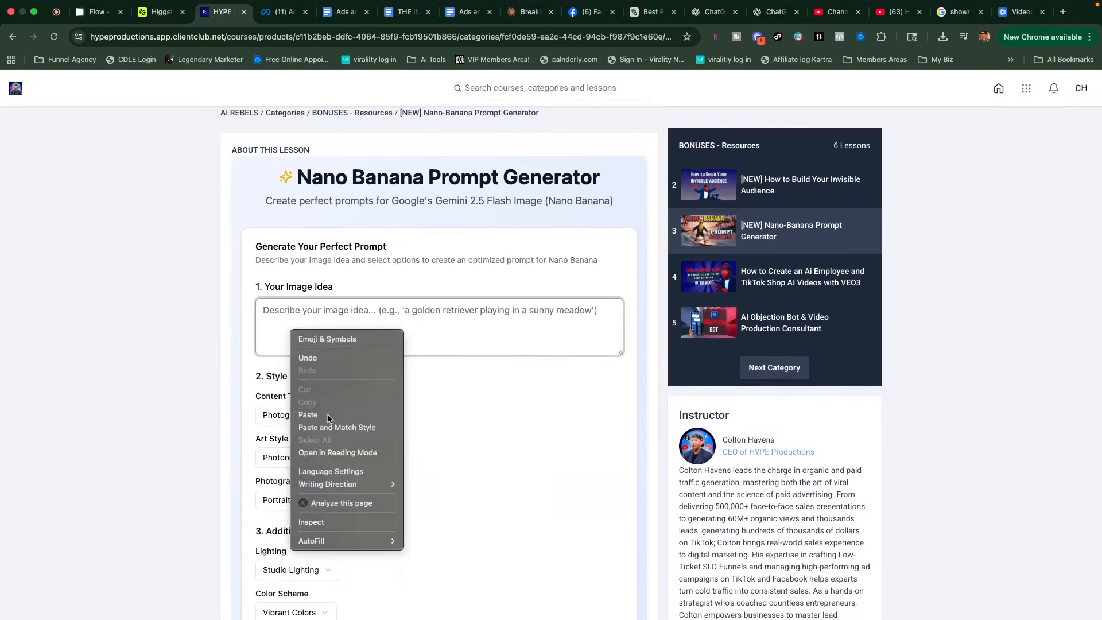
click(308, 415)
Step: Generate the Nano Banana prompt from the scene description and copy the full resulting text
scroll(328, 415, down, 8)
click(303, 188)
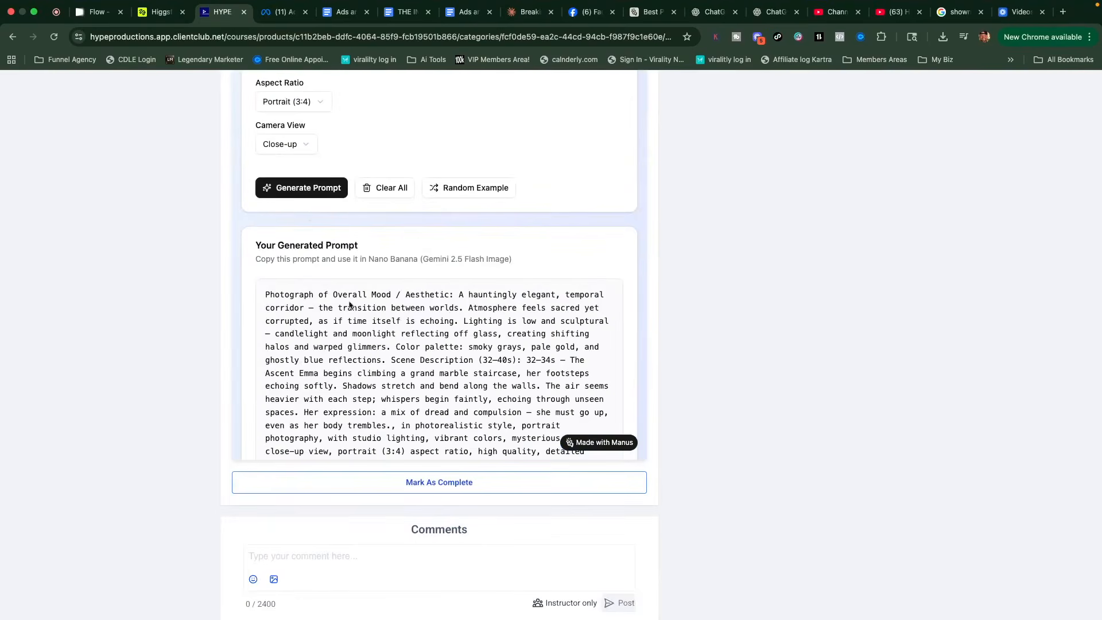
drag(267, 295, 596, 365)
right_click(506, 315)
click(541, 351)
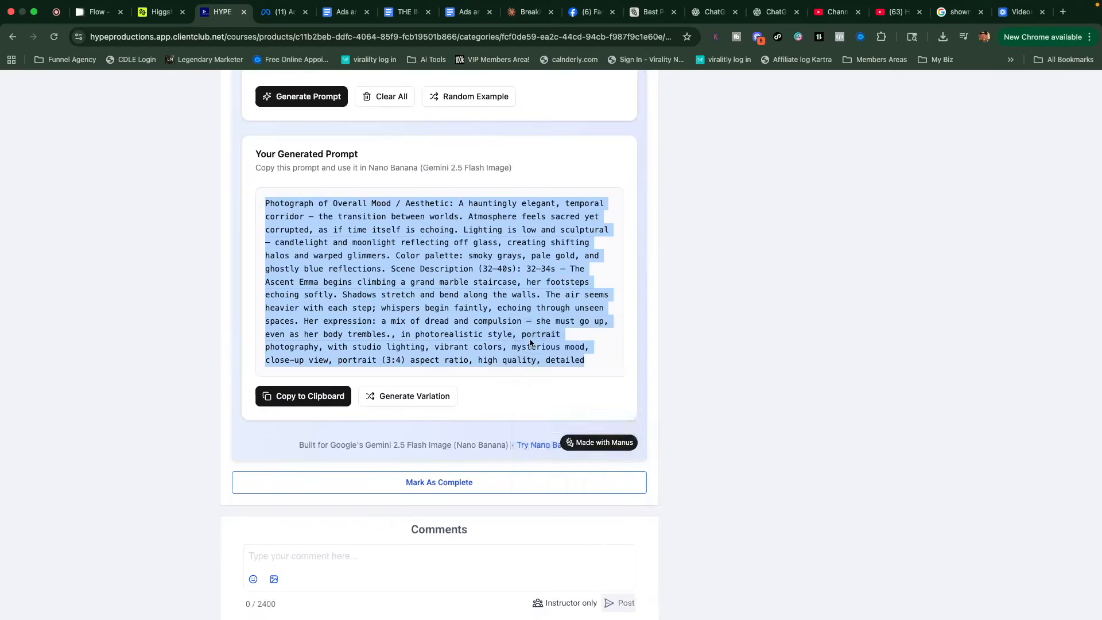
Step: Look over the prompt generator's image idea, style, lighting, mood and composition settings
scroll(479, 351, up, 5)
scroll(452, 414, down, 5)
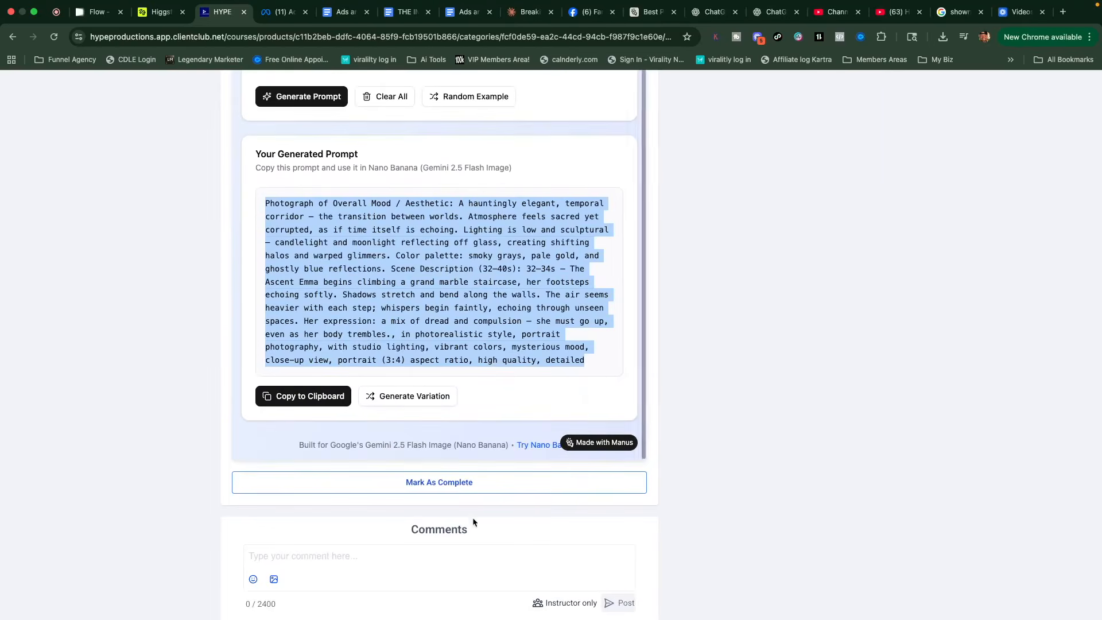
scroll(473, 518, up, 10)
scroll(766, 276, up, 2)
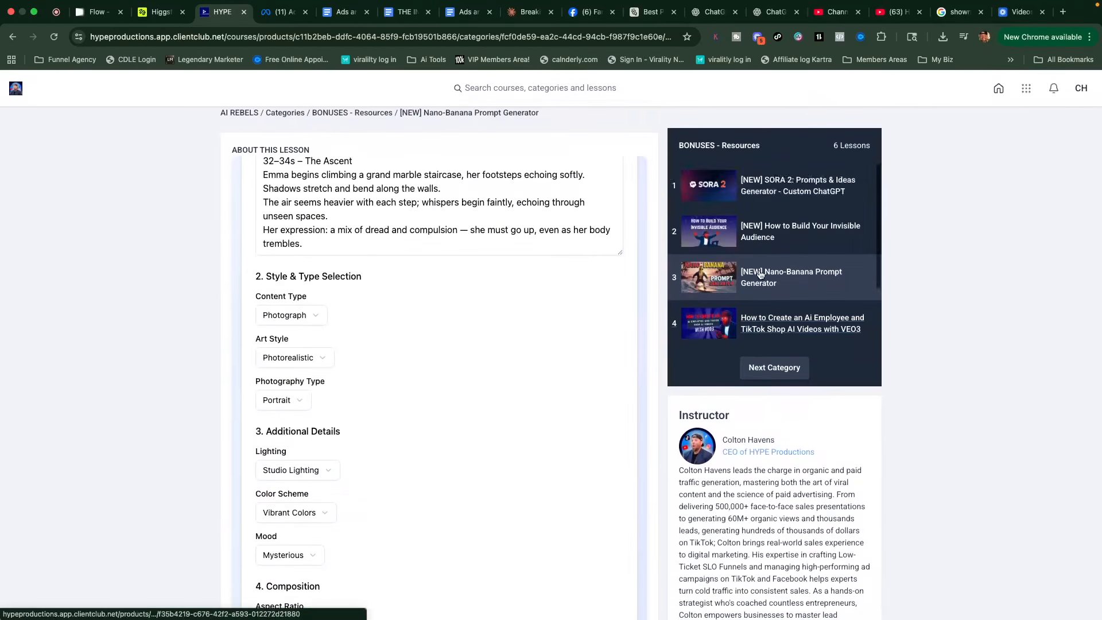
scroll(761, 274, down, 5)
scroll(758, 276, down, 6)
scroll(758, 276, up, 9)
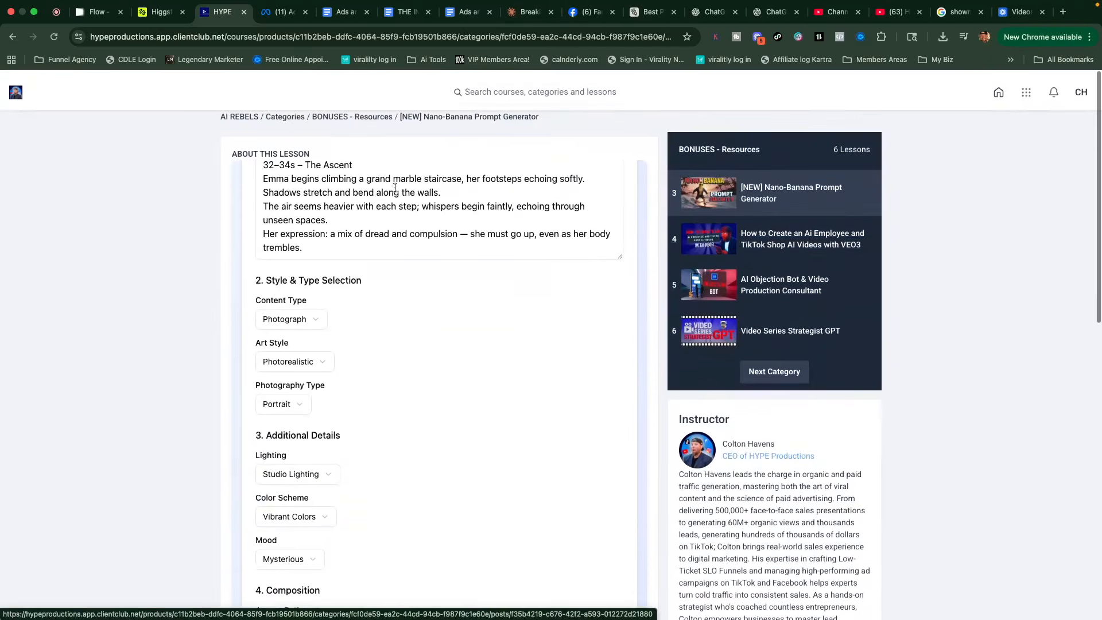
scroll(298, 467, down, 2)
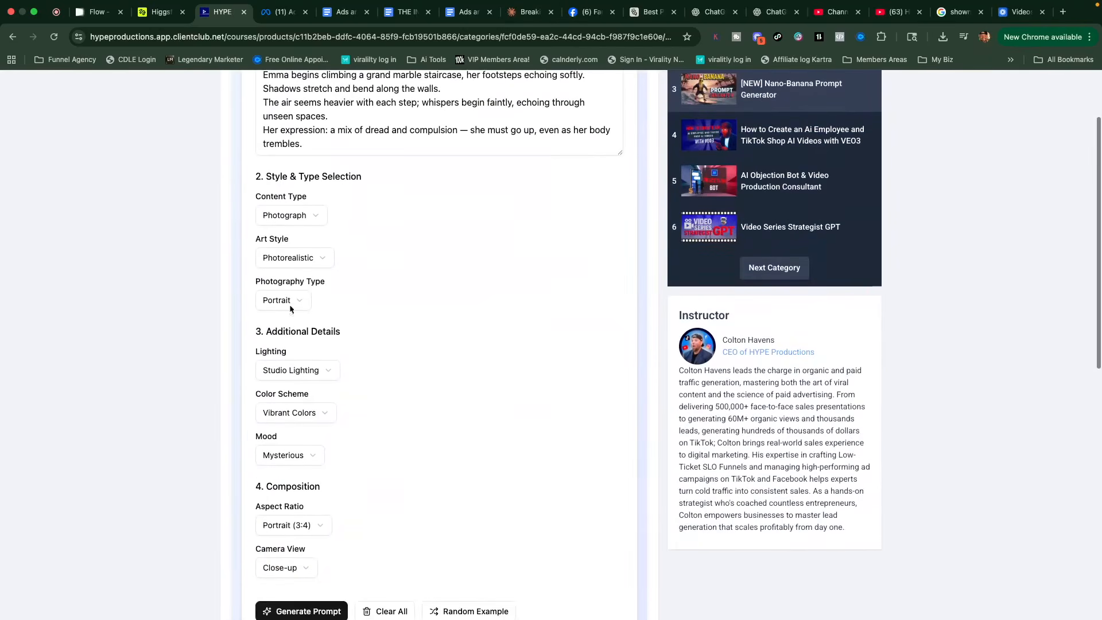
scroll(746, 230, up, 3)
scroll(469, 202, up, 2)
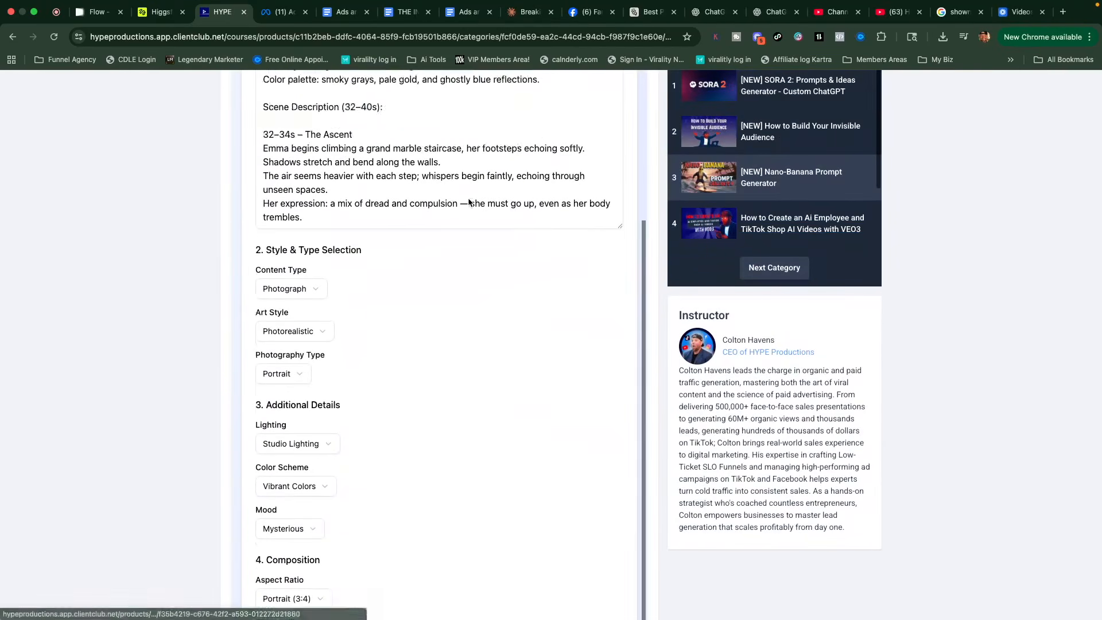
scroll(469, 202, up, 4)
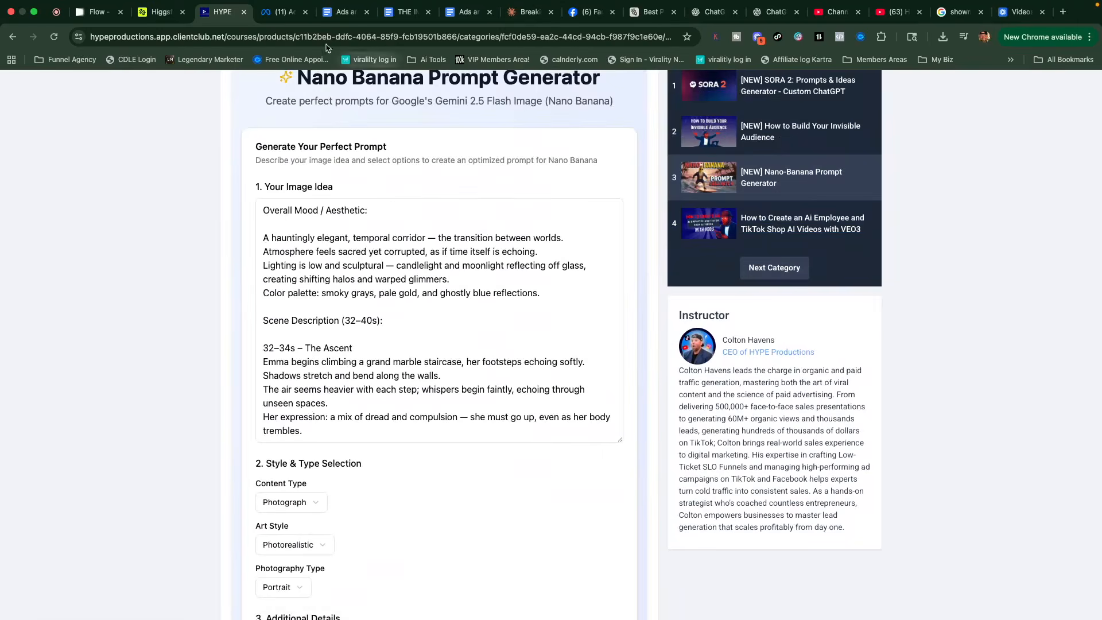
Step: Return to Higgsfield, paste the copied prompt, generate the marble staircase image with Nano Banana and download it
click(159, 13)
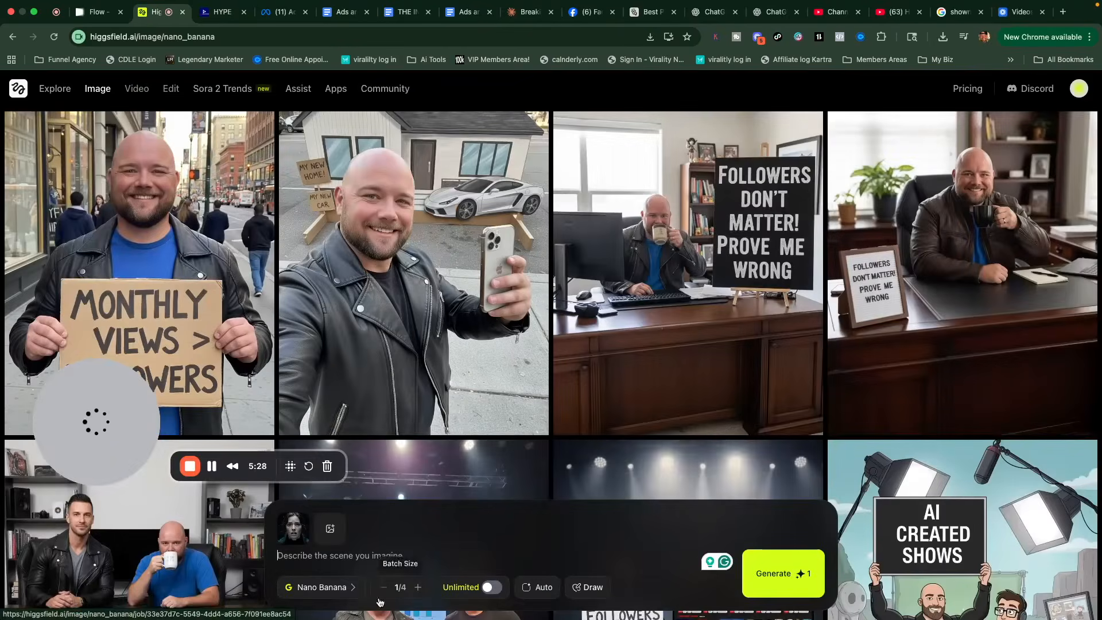
right_click(351, 556)
click(385, 503)
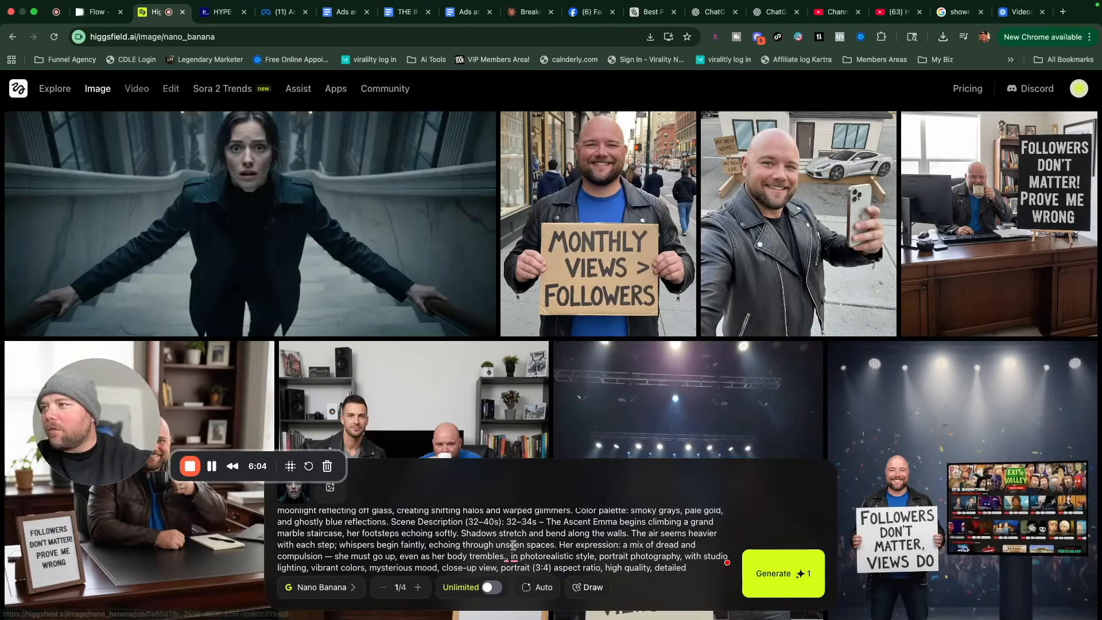
scroll(513, 546, up, 2)
scroll(512, 546, down, 2)
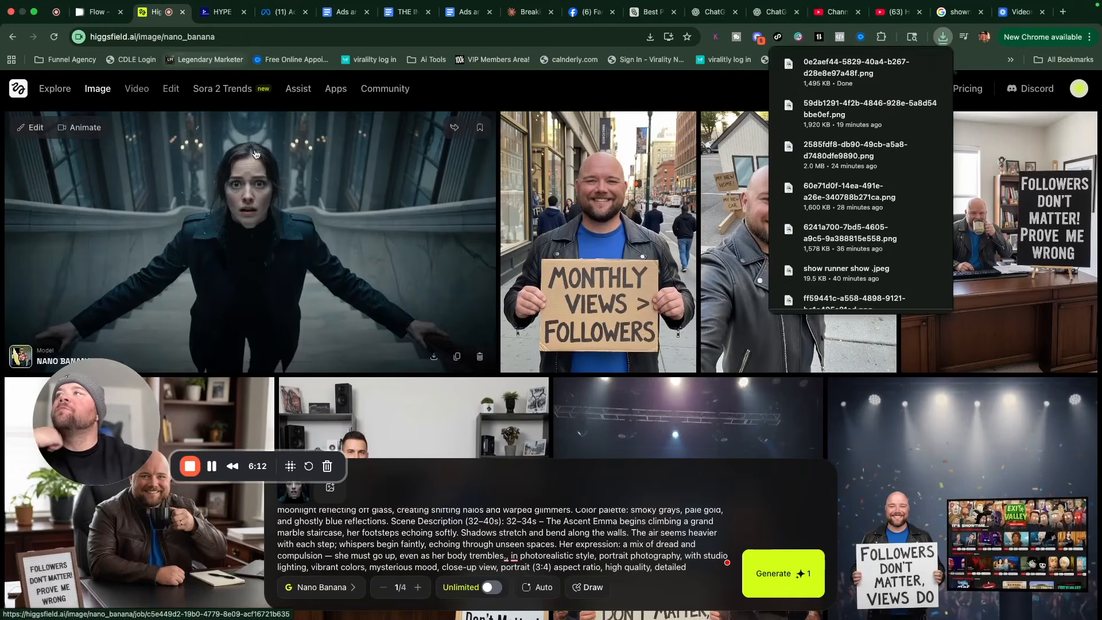
Step: Copy the "34–36s – The Hall of Mirrors" description from ChatGPT and return to the Nano Banana Prompt Generator
click(766, 19)
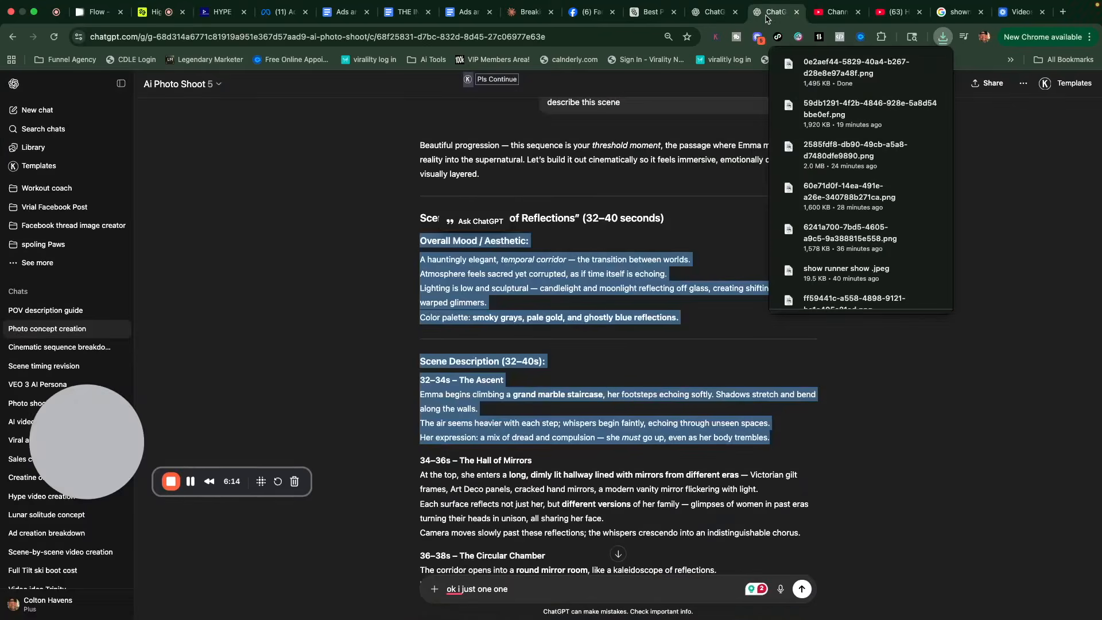
scroll(652, 457, down, 2)
click(653, 457)
drag(802, 464, 420, 386)
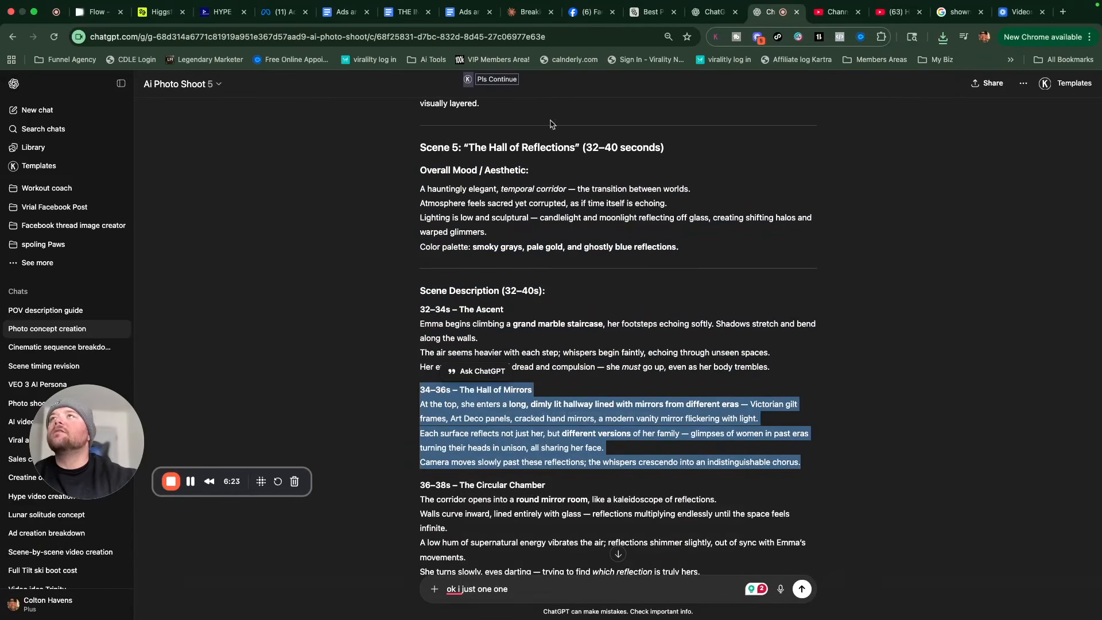
click(220, 12)
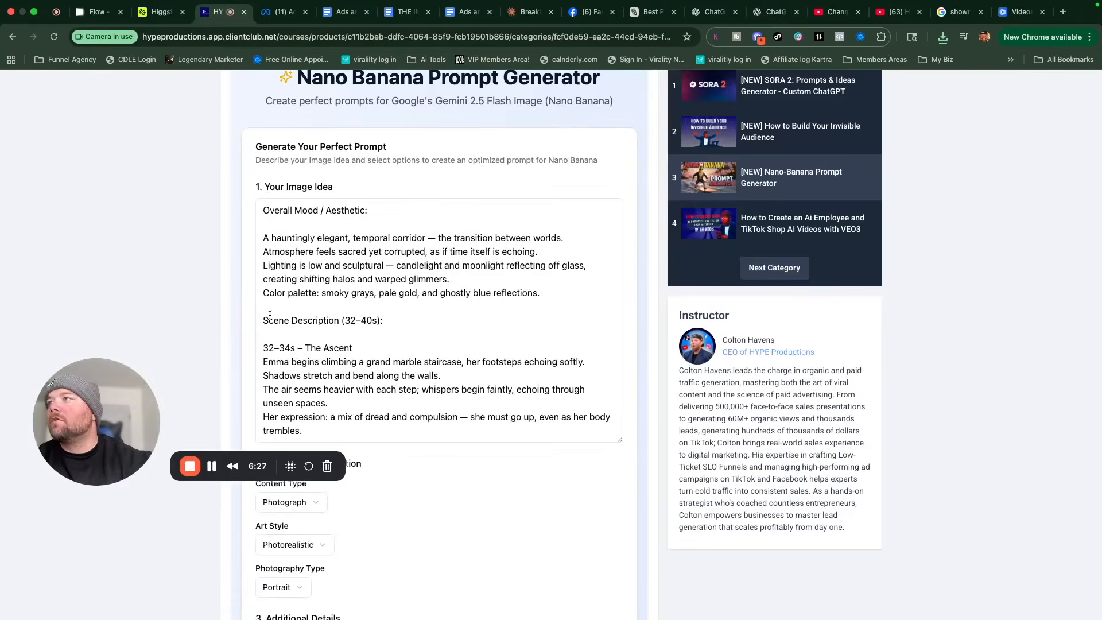
Step: Replace the old scene description and Ascent text in the image idea with the copied "34–36s – The Hall of Mirrors" description
drag(264, 320, 450, 443)
text(S)
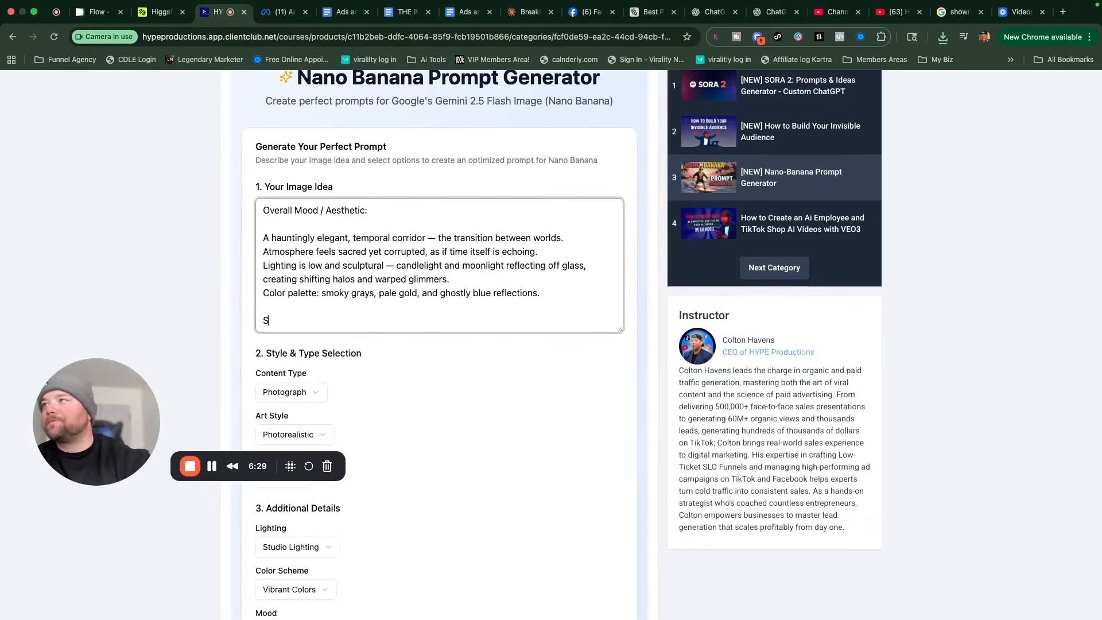
key(BackSpace)
key(BackSpace)
right_click(310, 317)
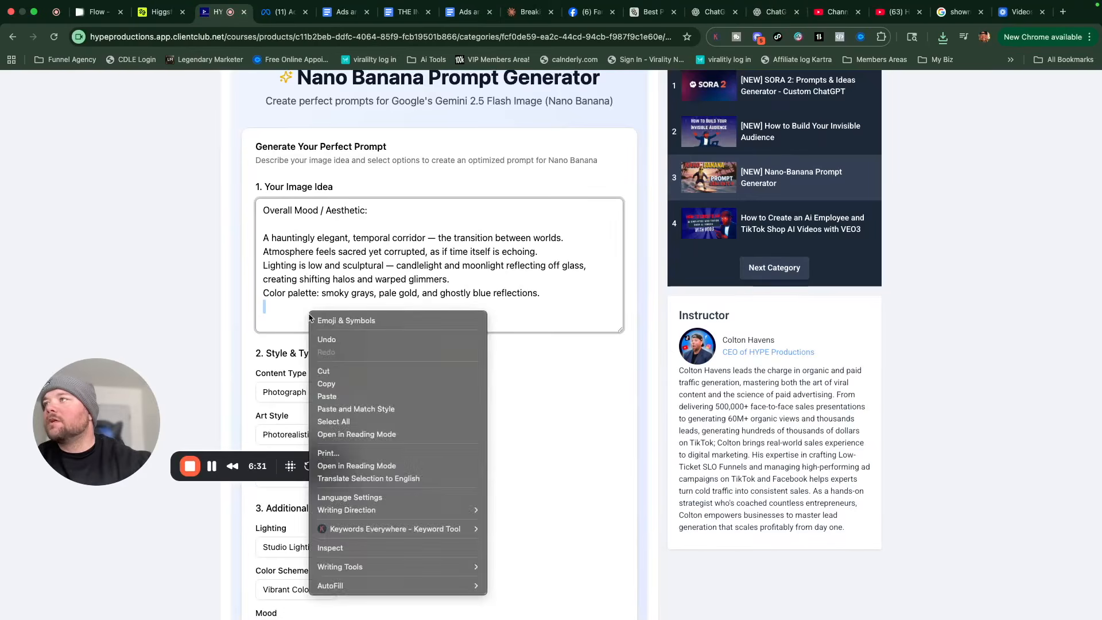
click(330, 396)
Step: Generate the Hall of Mirrors prompt with the existing style and composition settings and copy its full text
scroll(432, 470, down, 4)
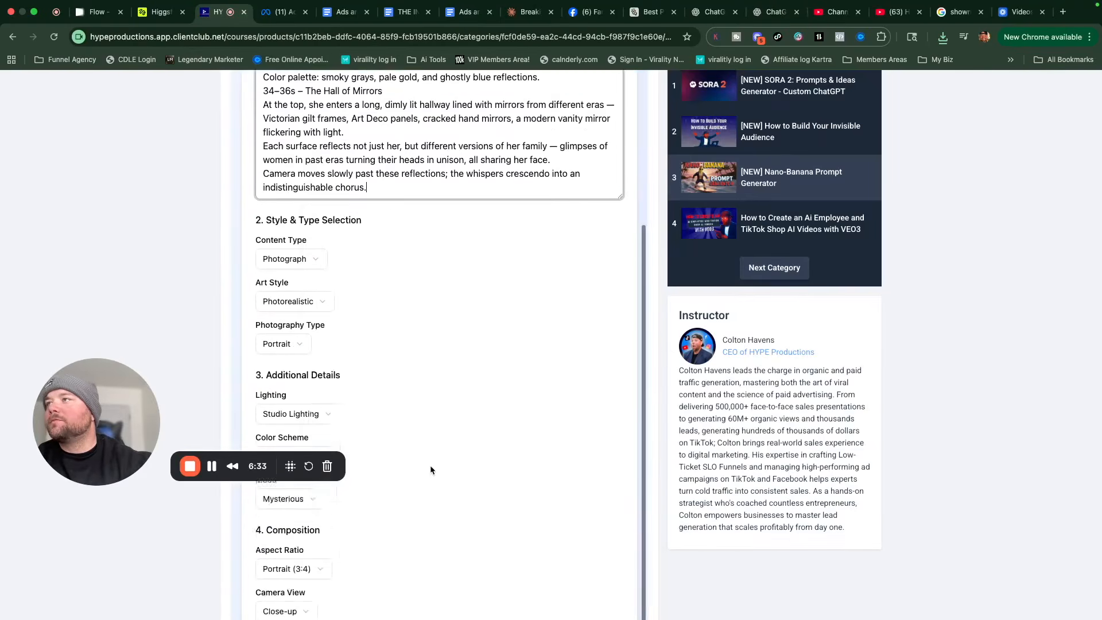
scroll(431, 470, down, 5)
click(313, 364)
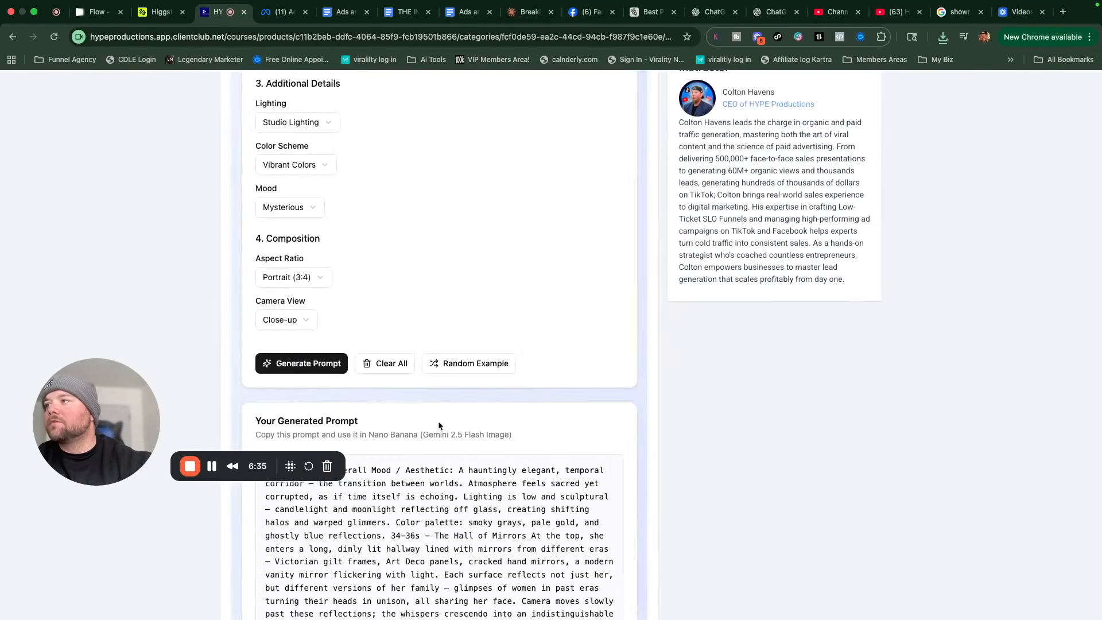
scroll(439, 425, down, 1)
drag(112, 401, 137, 295)
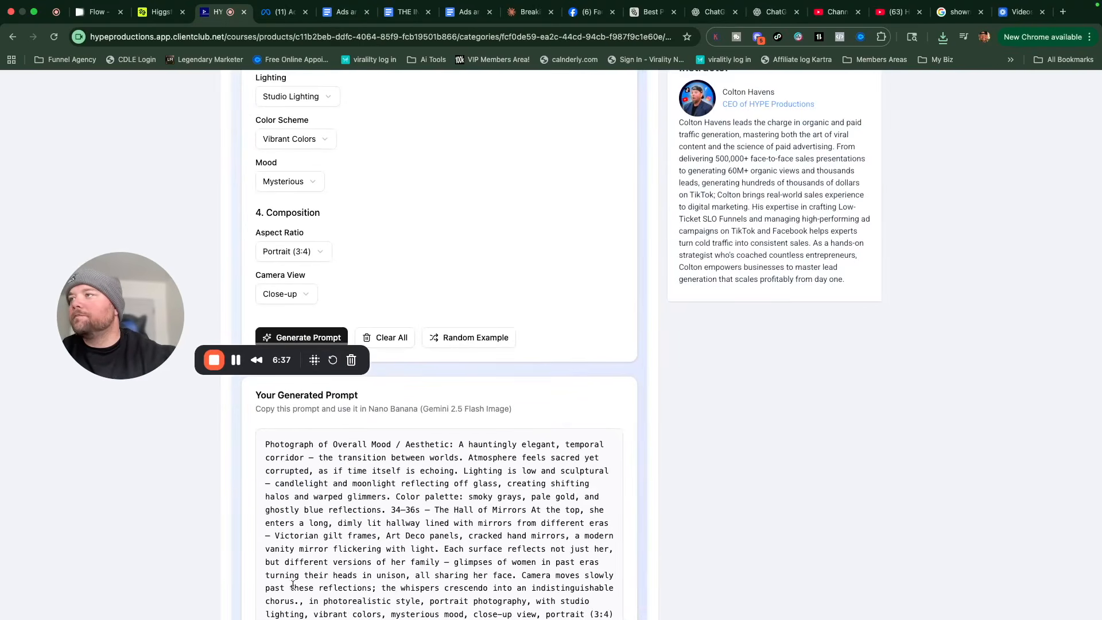
drag(266, 443, 468, 401)
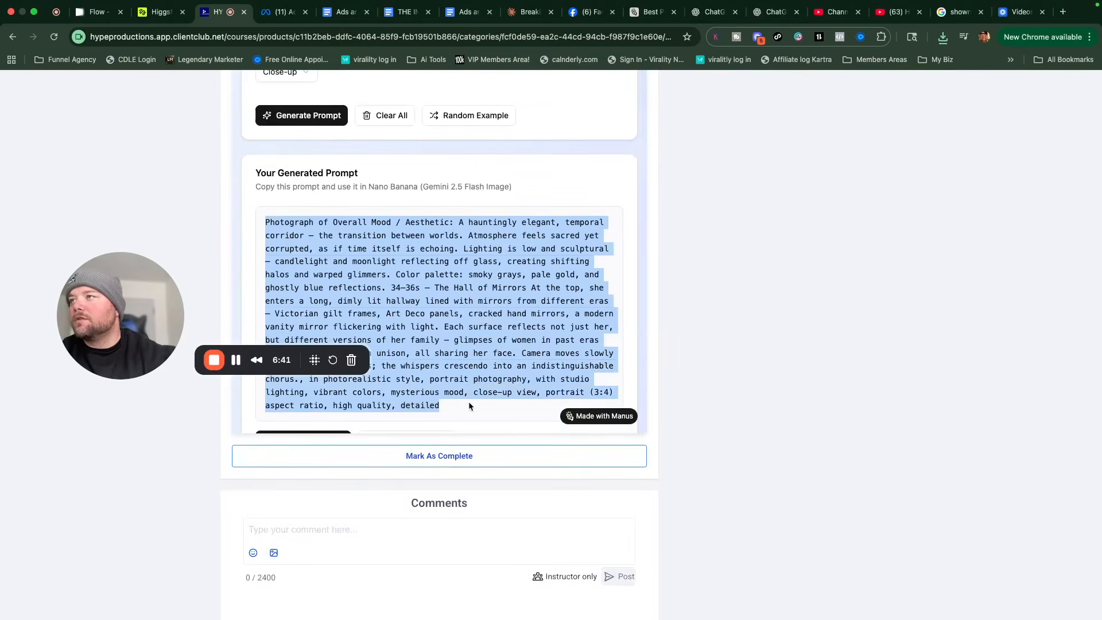
right_click(477, 348)
click(504, 374)
Step: Switch to Higgsfield, replace the old image prompt with the copied one and generate the Hall of Mirrors image with Nano Banana
click(161, 11)
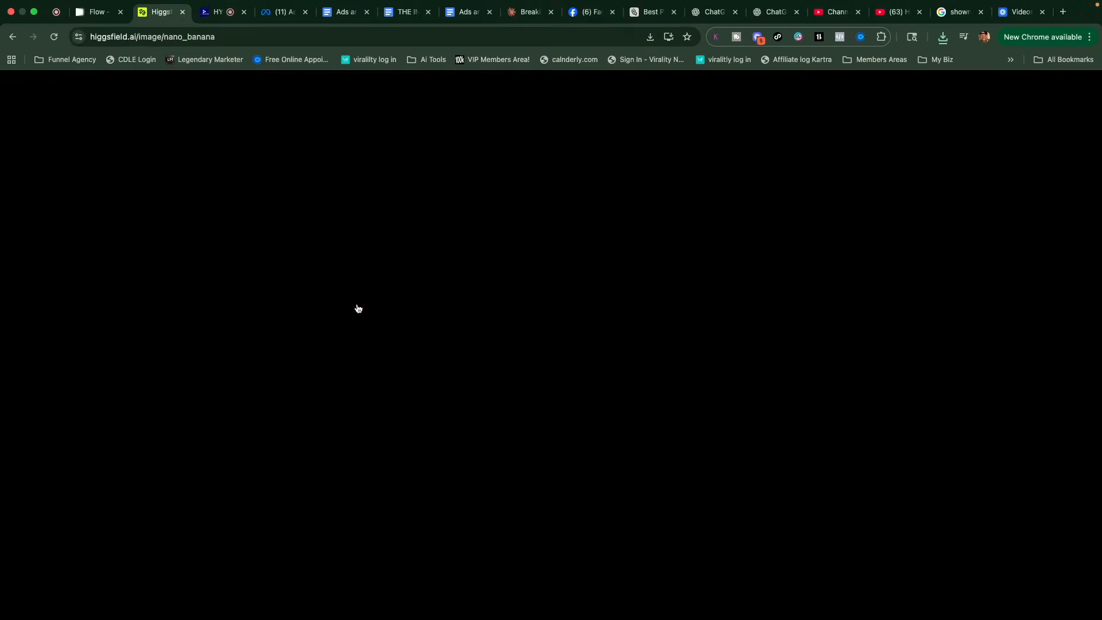
key(super+a)
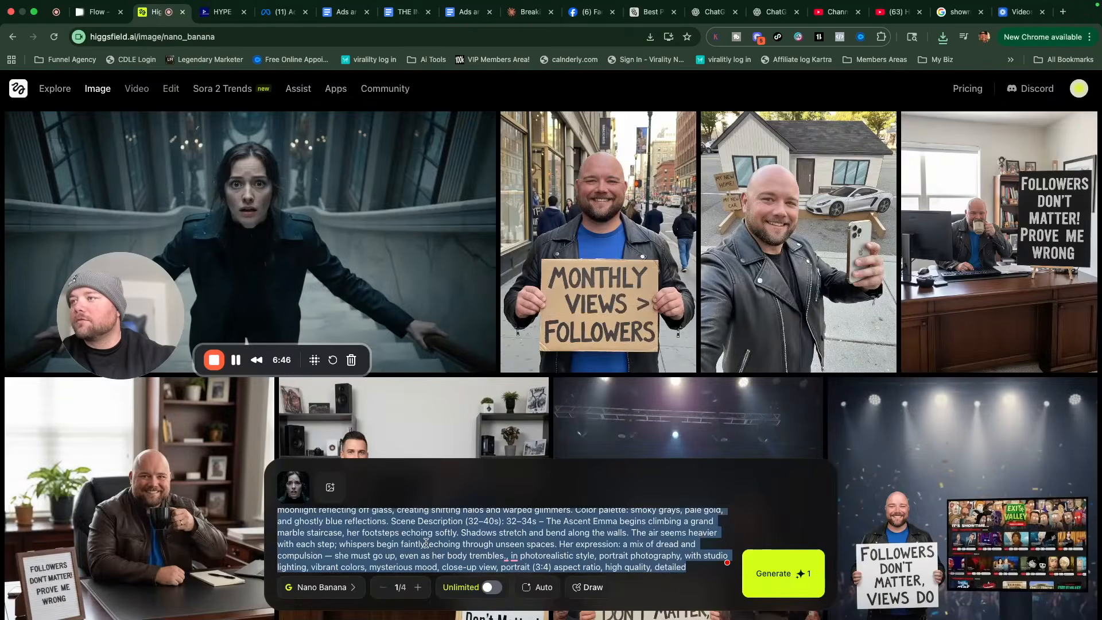
key(BackSpace)
right_click(366, 557)
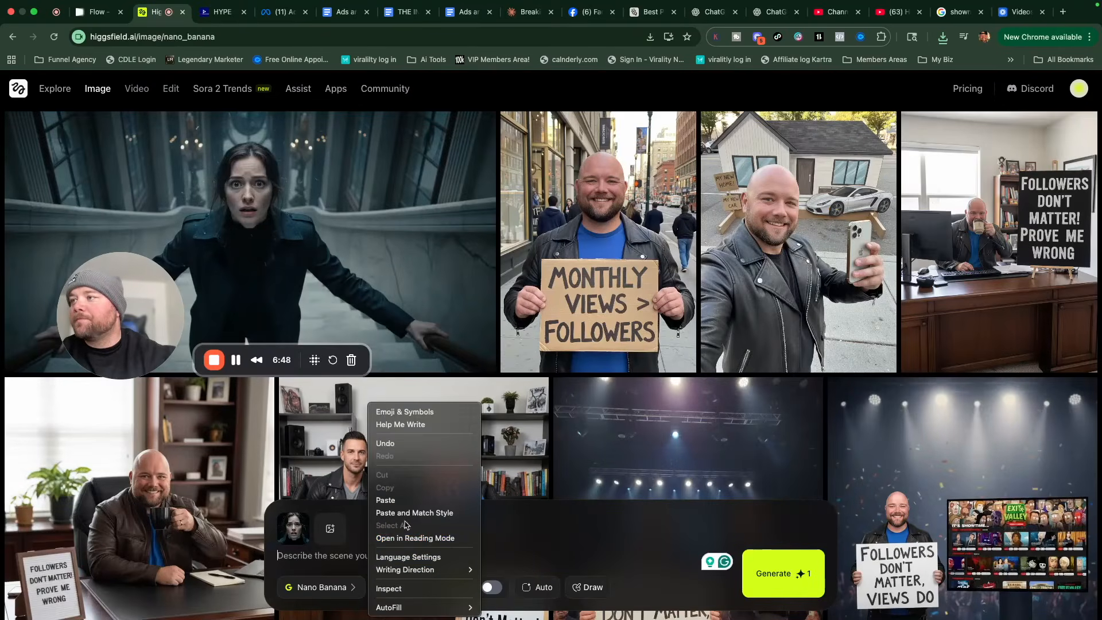
click(417, 500)
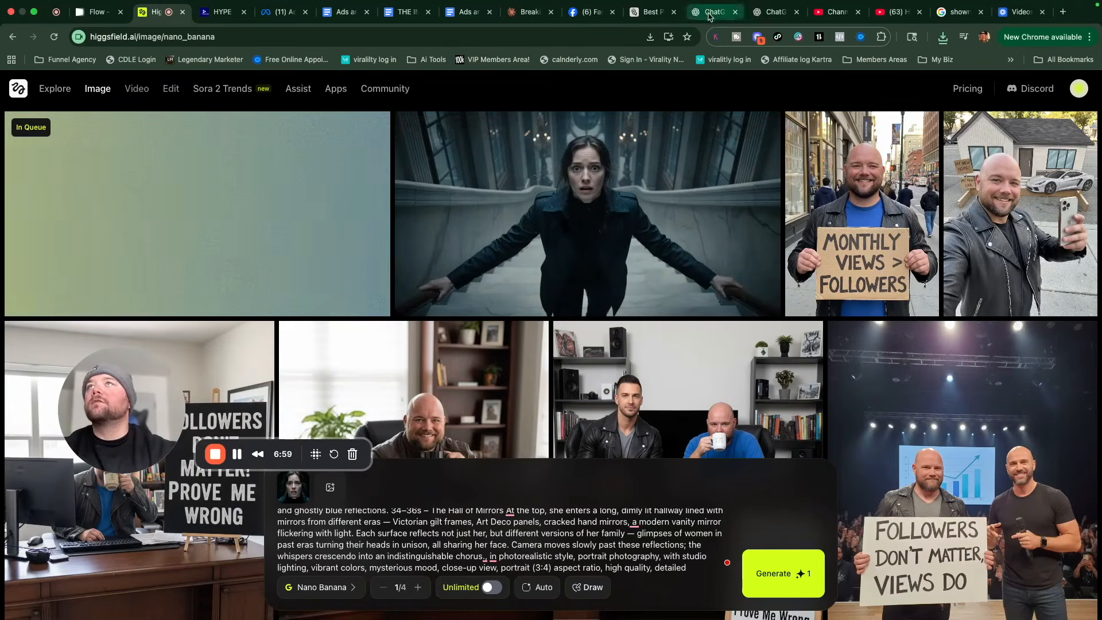
Step: Look over the Scene 5 shot descriptions from 32 to 40 seconds in ChatGPT and return to Higgsfield
click(764, 17)
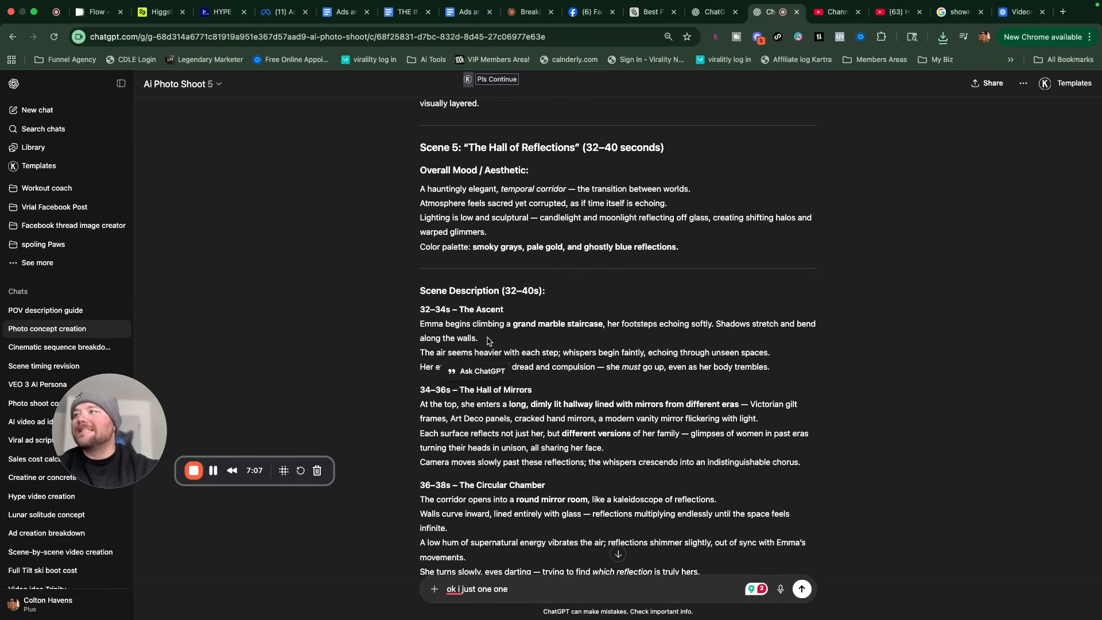
scroll(510, 417, down, 2)
scroll(511, 418, down, 4)
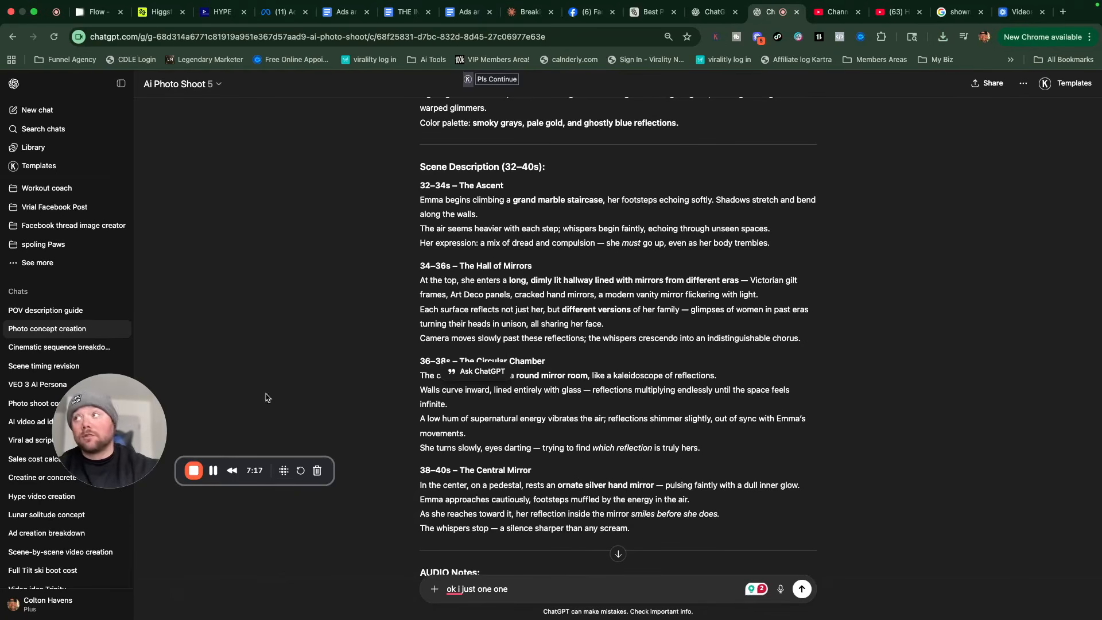
click(157, 20)
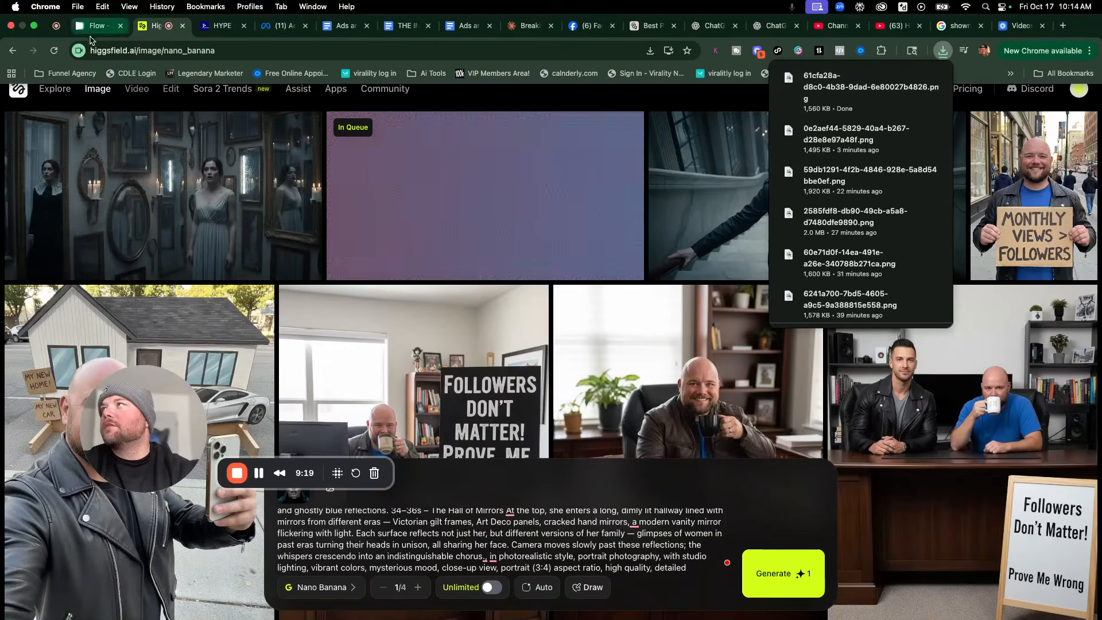
Step: Switch to Flow, open the Inheritance project's main page and set the video generation mode to Frames to Video
click(98, 17)
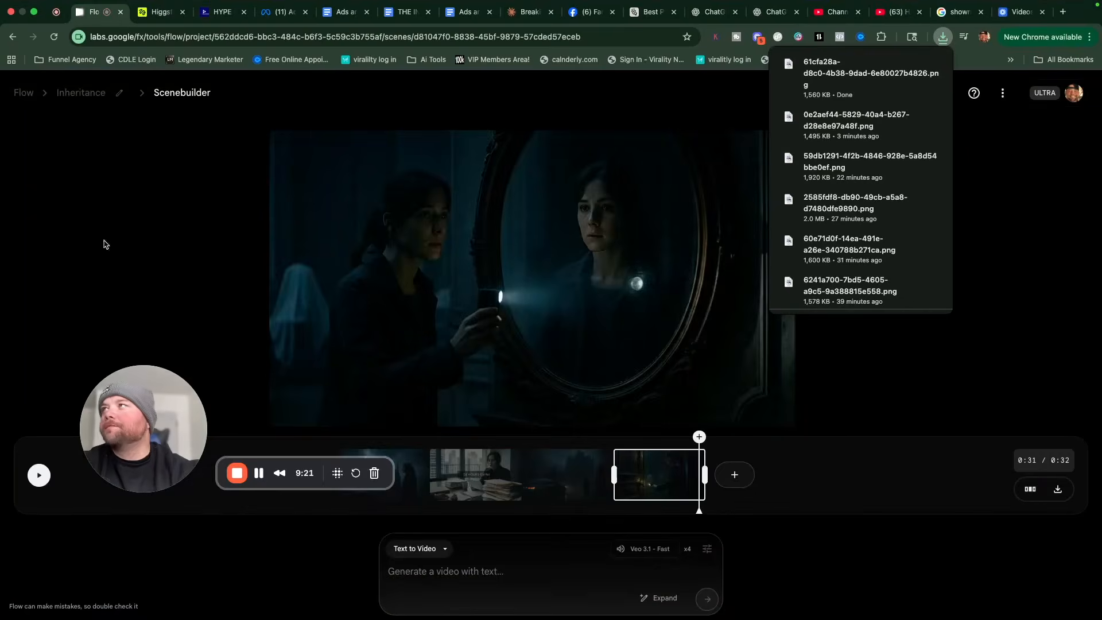
click(85, 97)
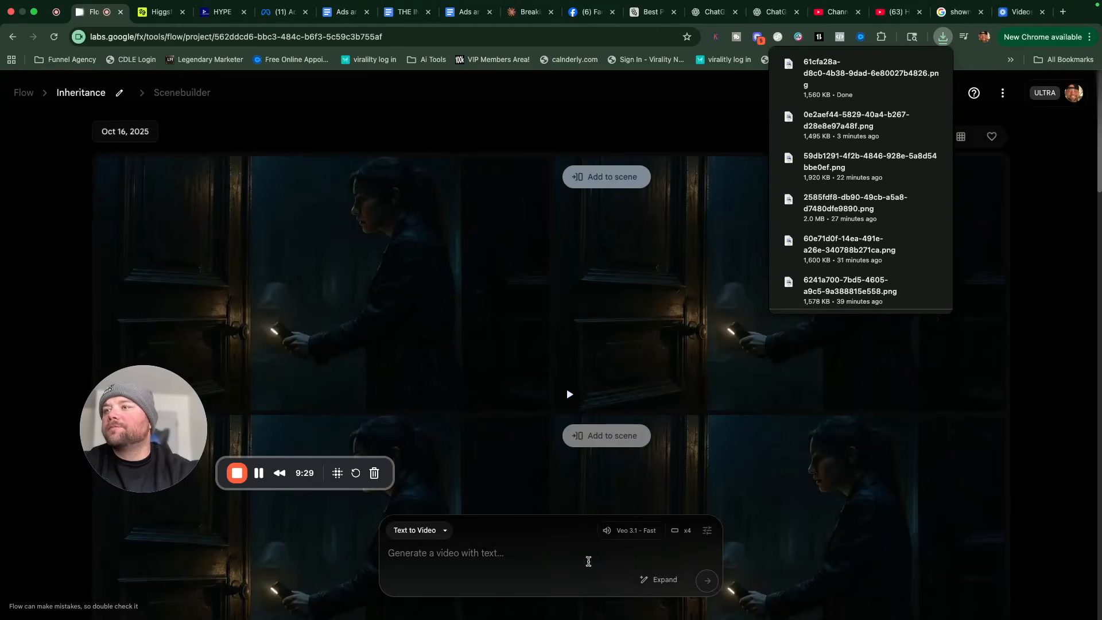
click(418, 530)
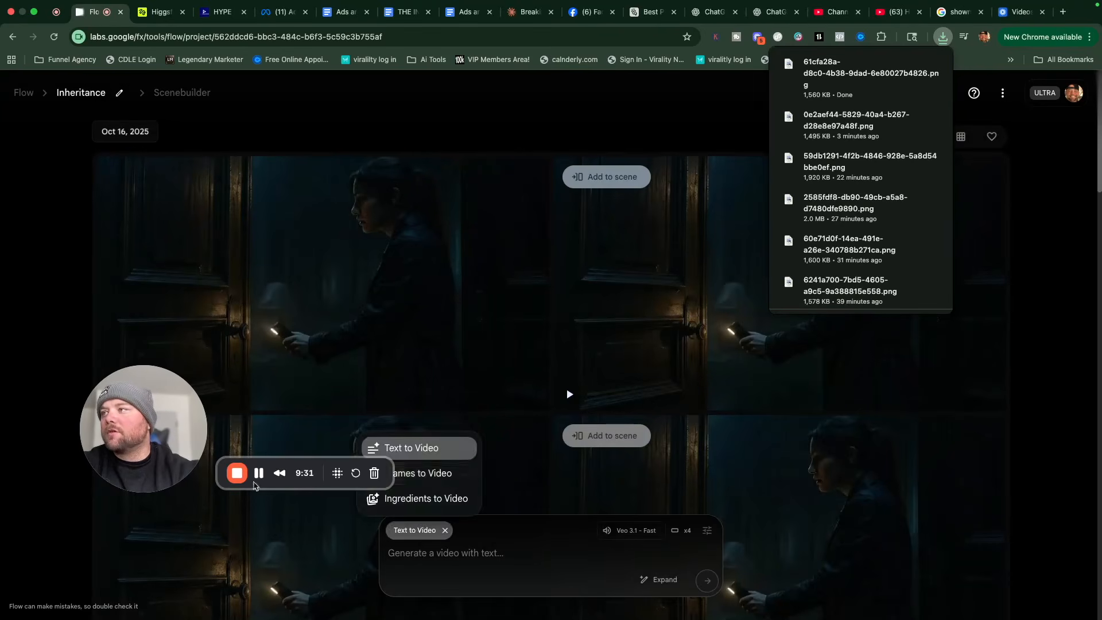
drag(159, 419, 159, 361)
click(446, 530)
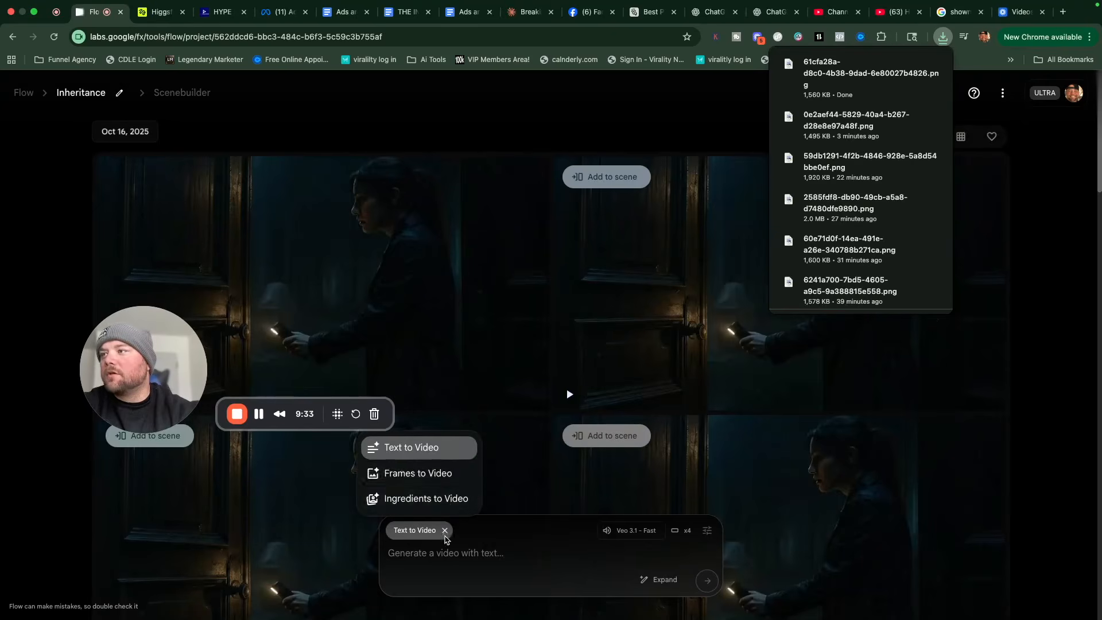
click(445, 481)
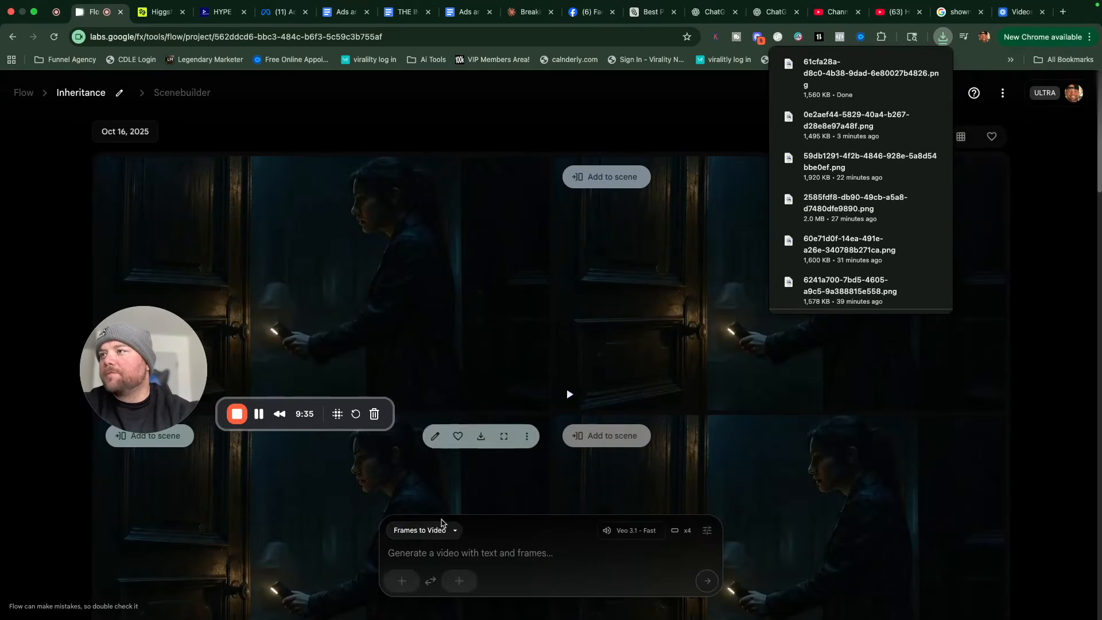
Step: Upload the staircase image 0e2aef44-5829-40a4-b267-d28e8e97a48f.png from Downloads as the start frame with a landscape crop, and start uploading the end frame
click(402, 581)
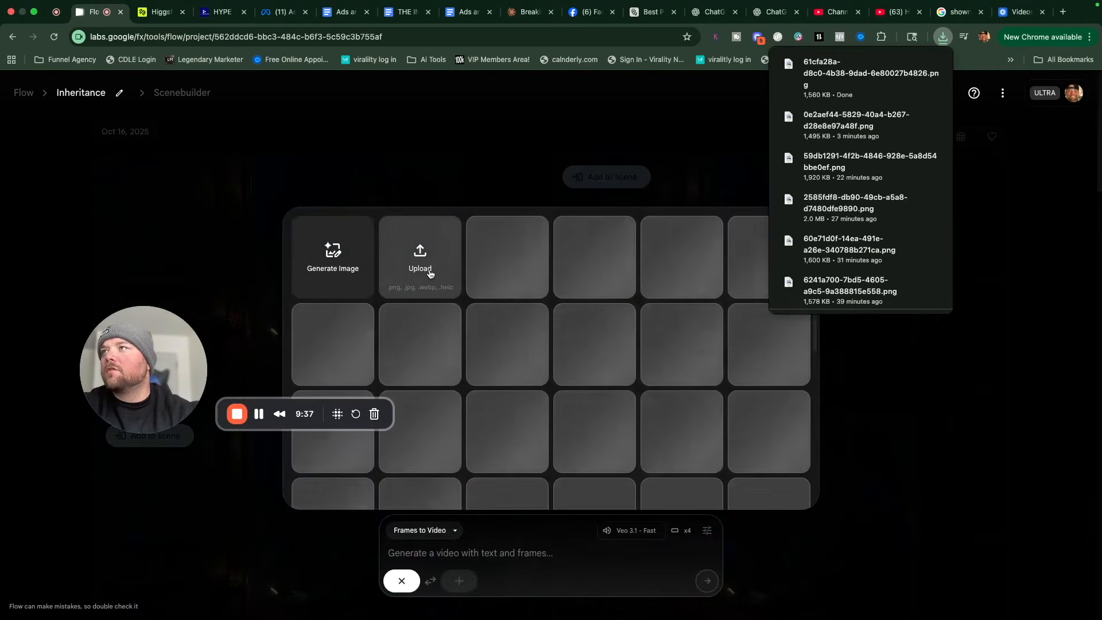
click(429, 273)
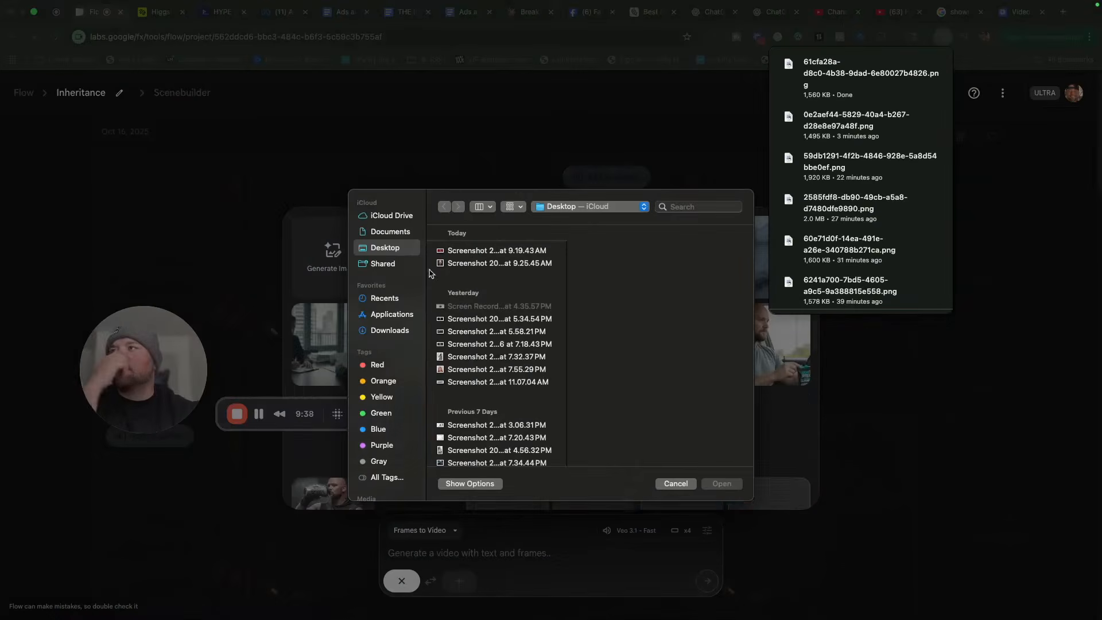
click(390, 332)
click(488, 252)
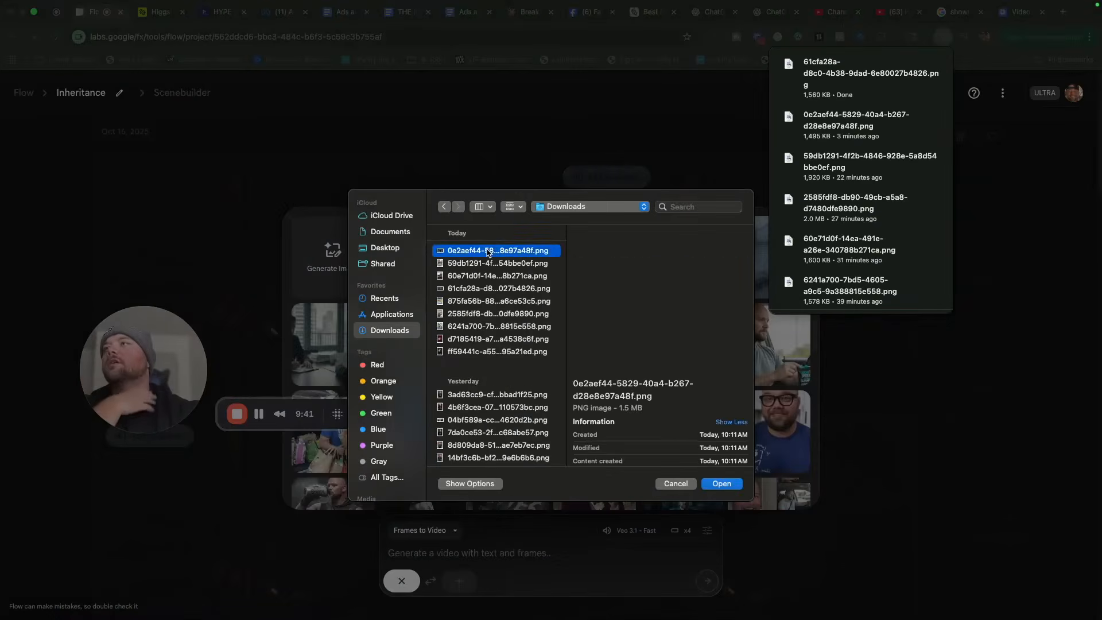
click(723, 484)
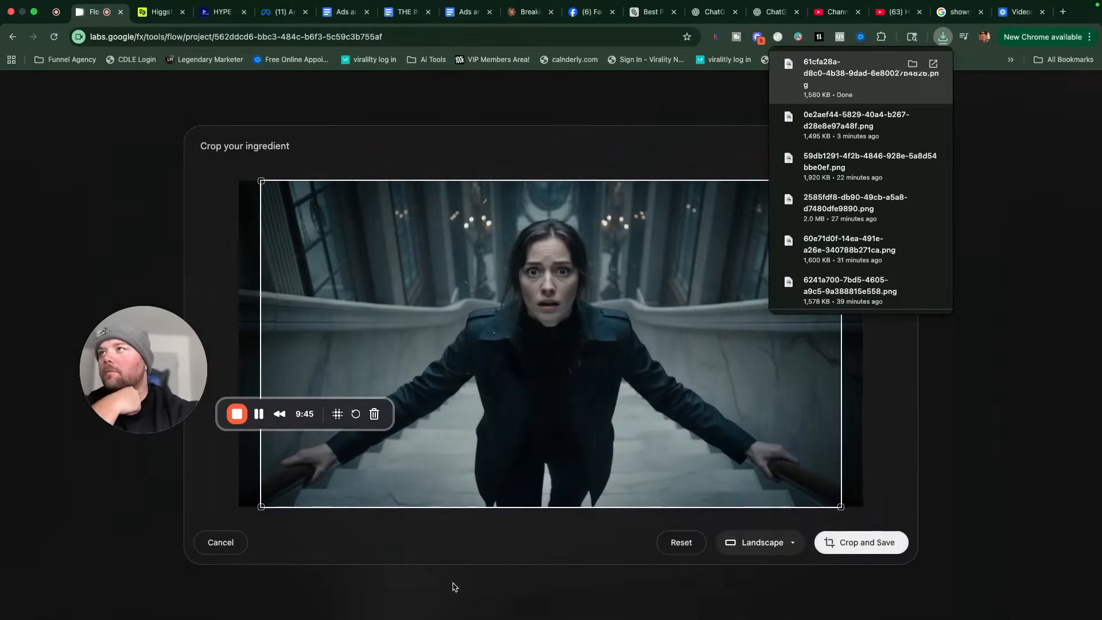
click(861, 543)
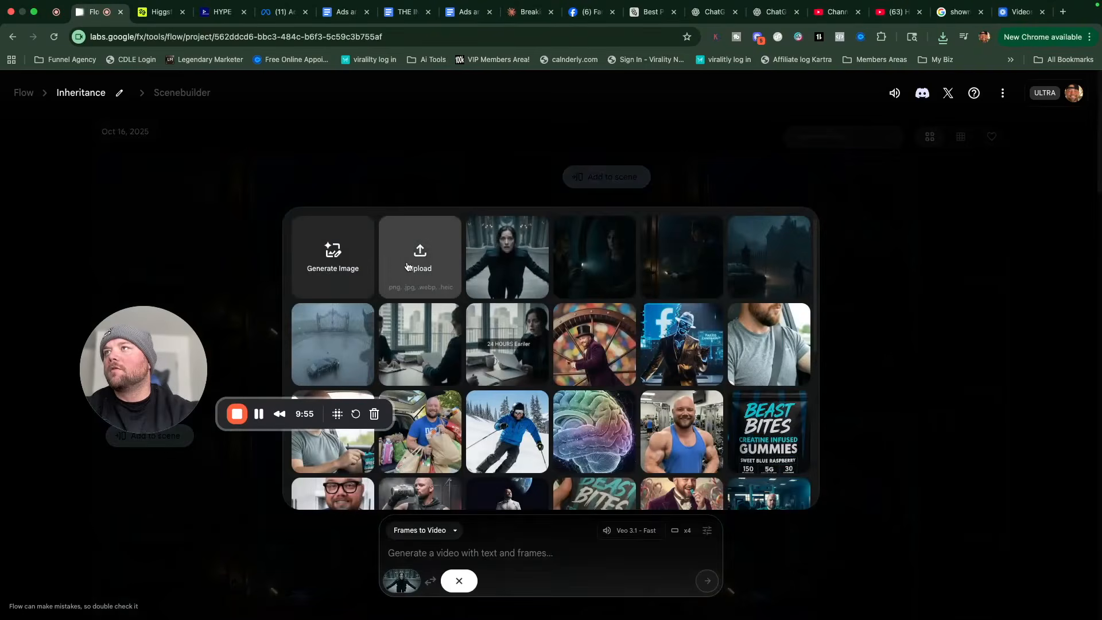
click(408, 267)
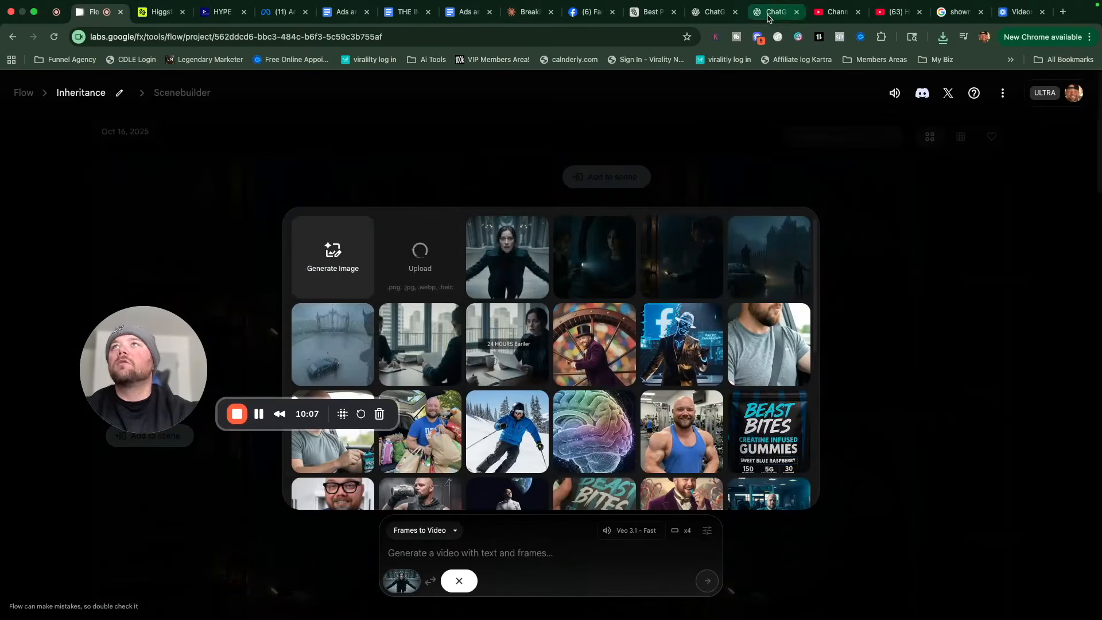
Step: Switch to THE INHERITANCE document in Google Docs and copy Scene 5's visual, audio and narrator text
click(406, 14)
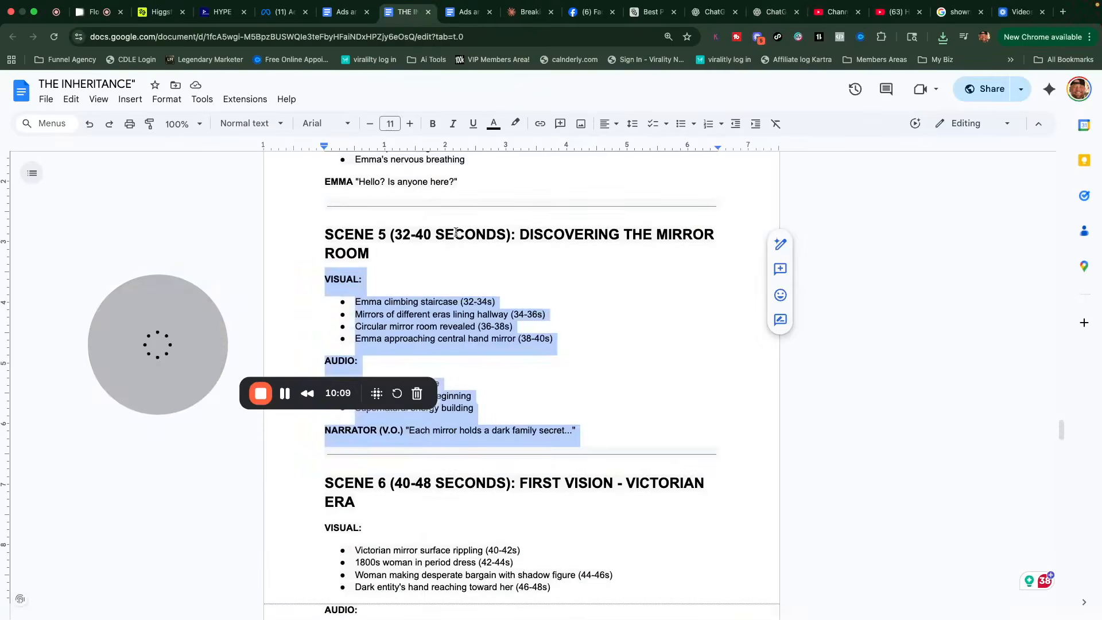
right_click(426, 313)
click(482, 252)
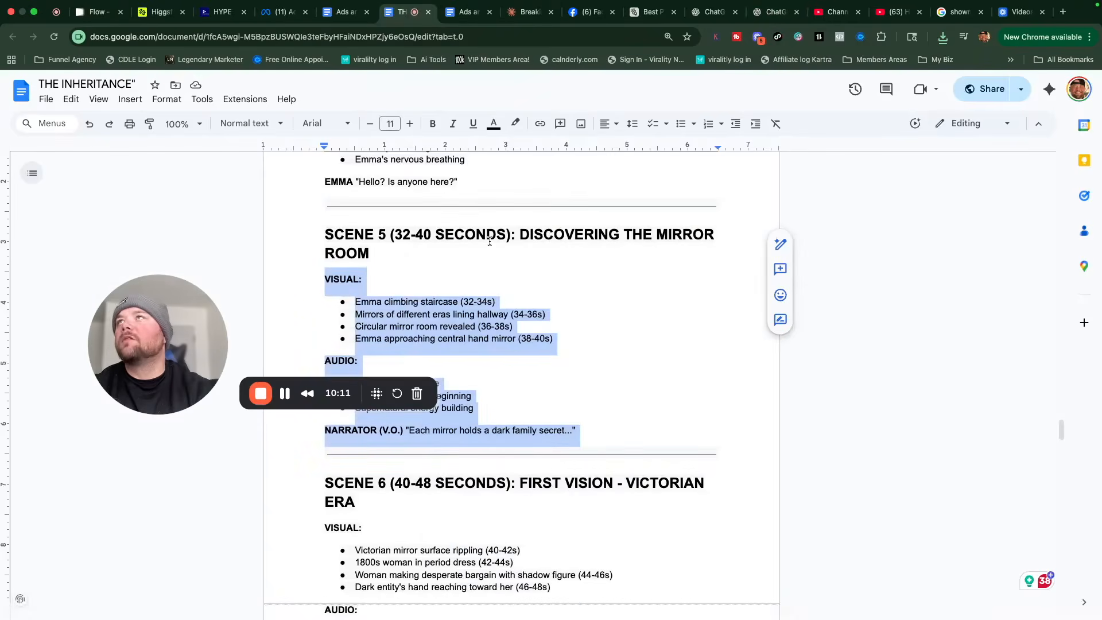
Step: Duplicate the ChatGPT tab and open the VEO3 movie scene creator GPT in it
right_click(717, 13)
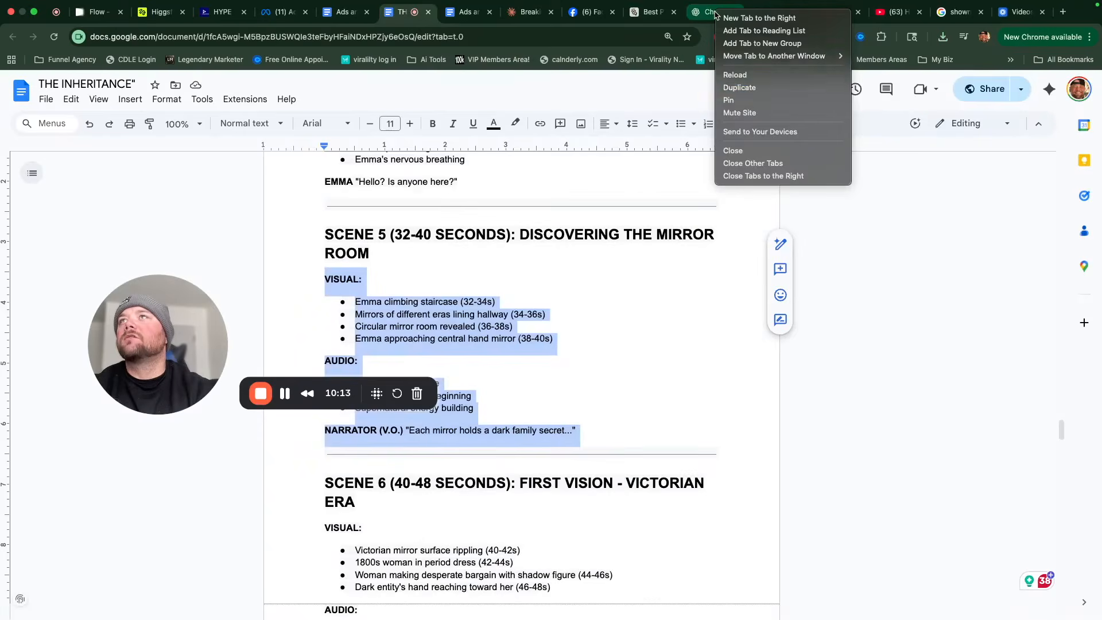
click(741, 88)
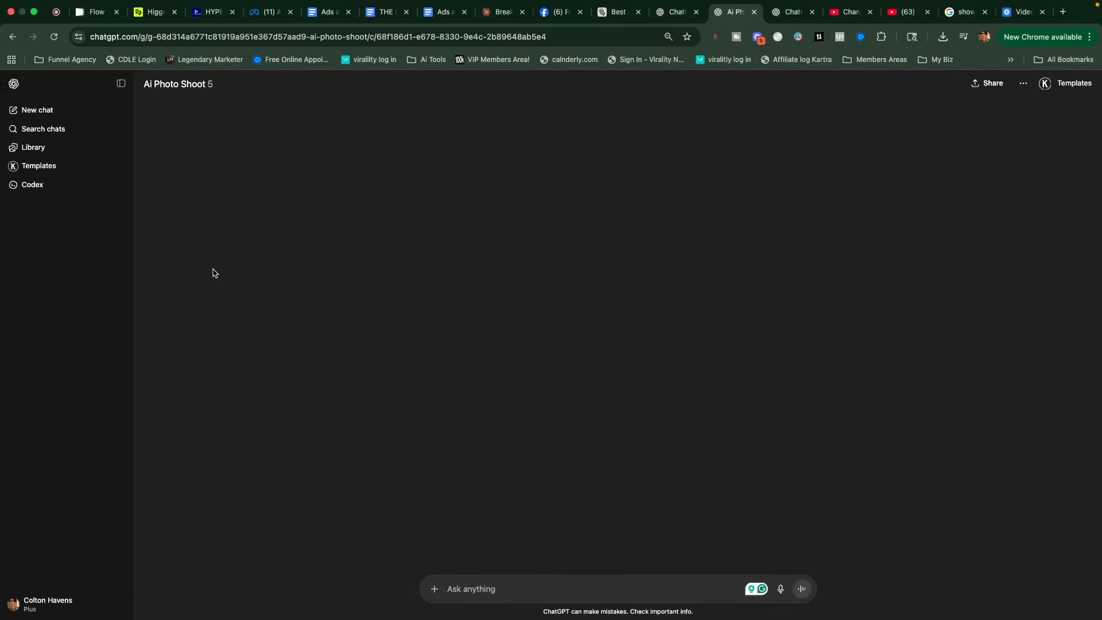
scroll(43, 450, down, 1)
click(54, 473)
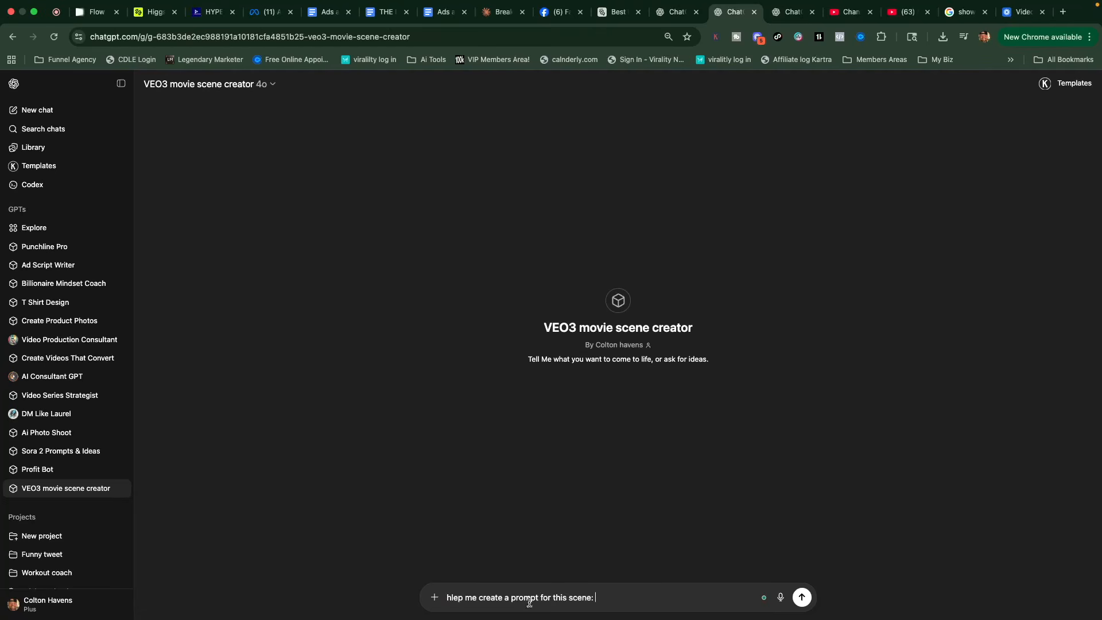
Step: Ask the GPT for help creating a prompt for the scene, including the copied Scene 5 text, and review the generated VEO3 prompt
right_click(621, 597)
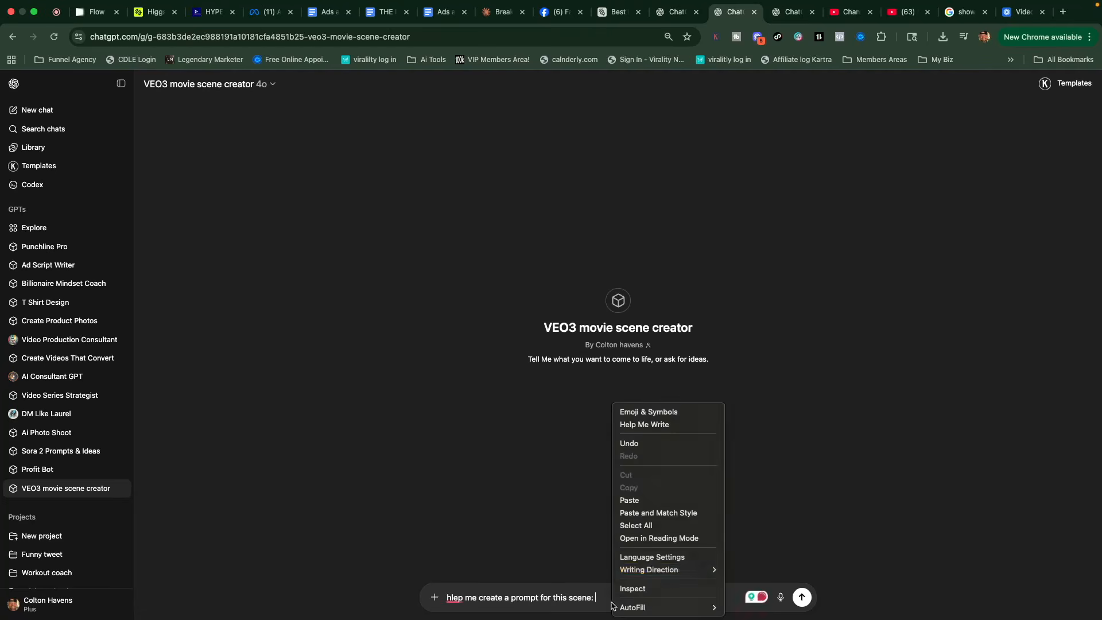
click(669, 501)
key(Return)
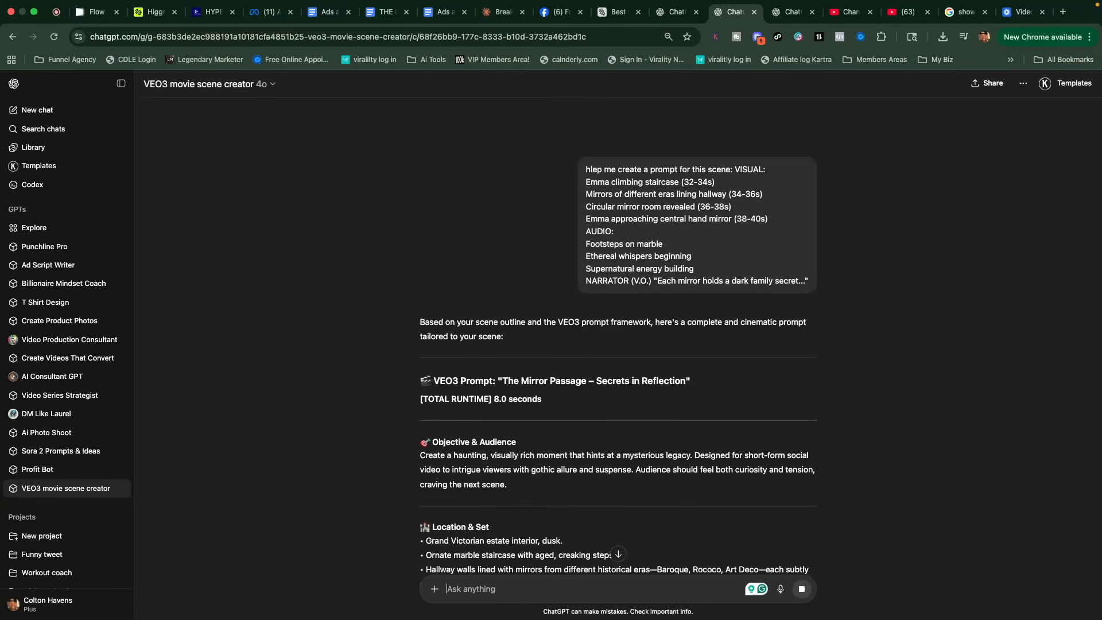
scroll(666, 372, down, 5)
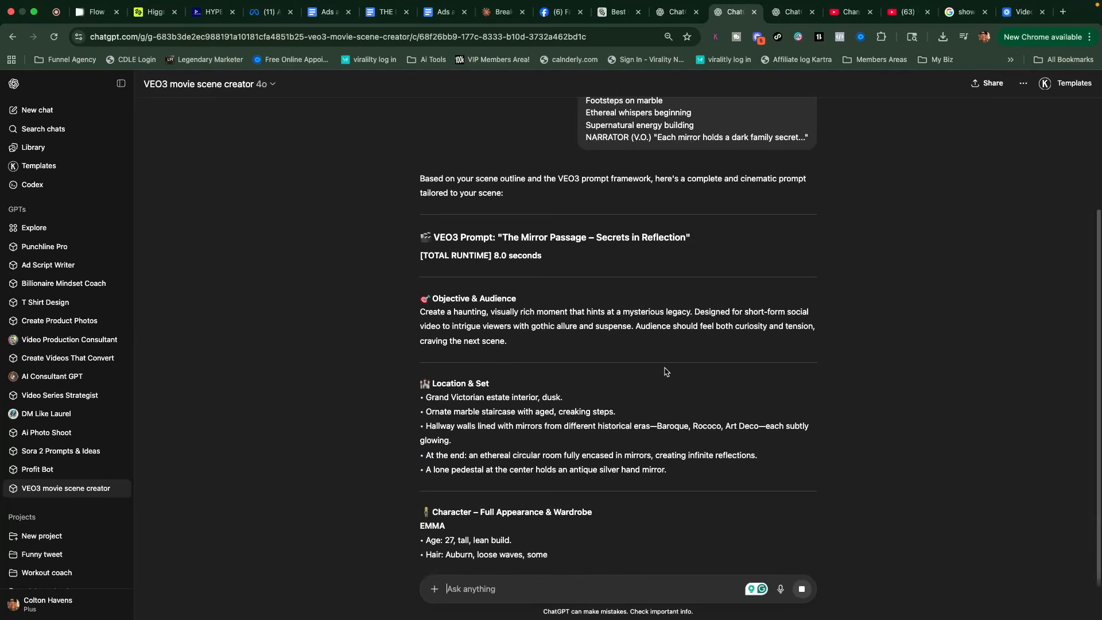
scroll(666, 372, down, 5)
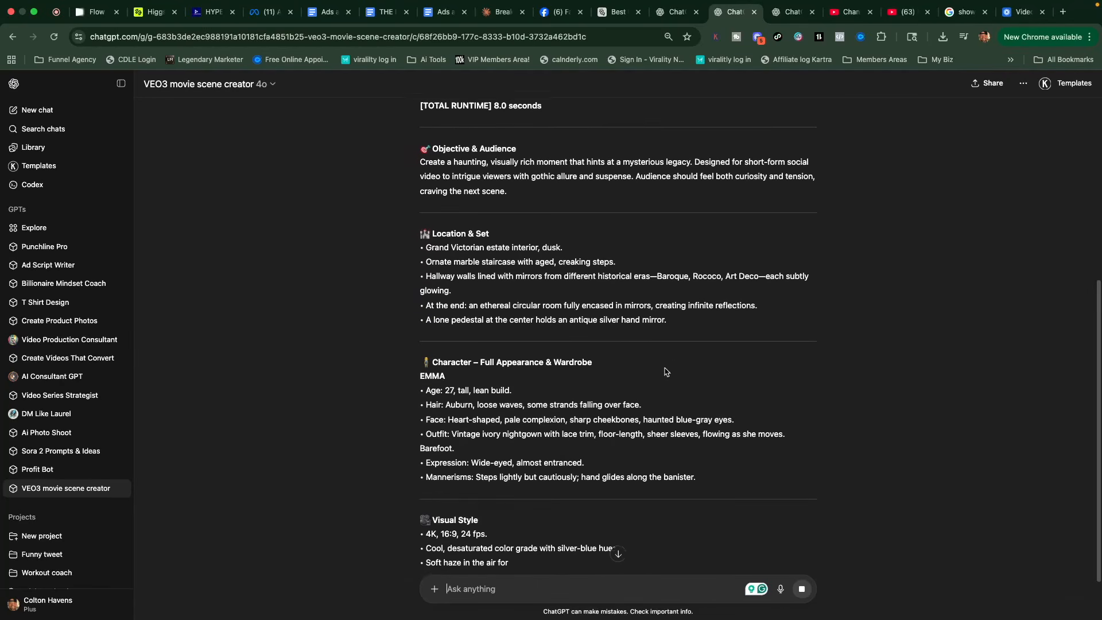
scroll(665, 372, down, 10)
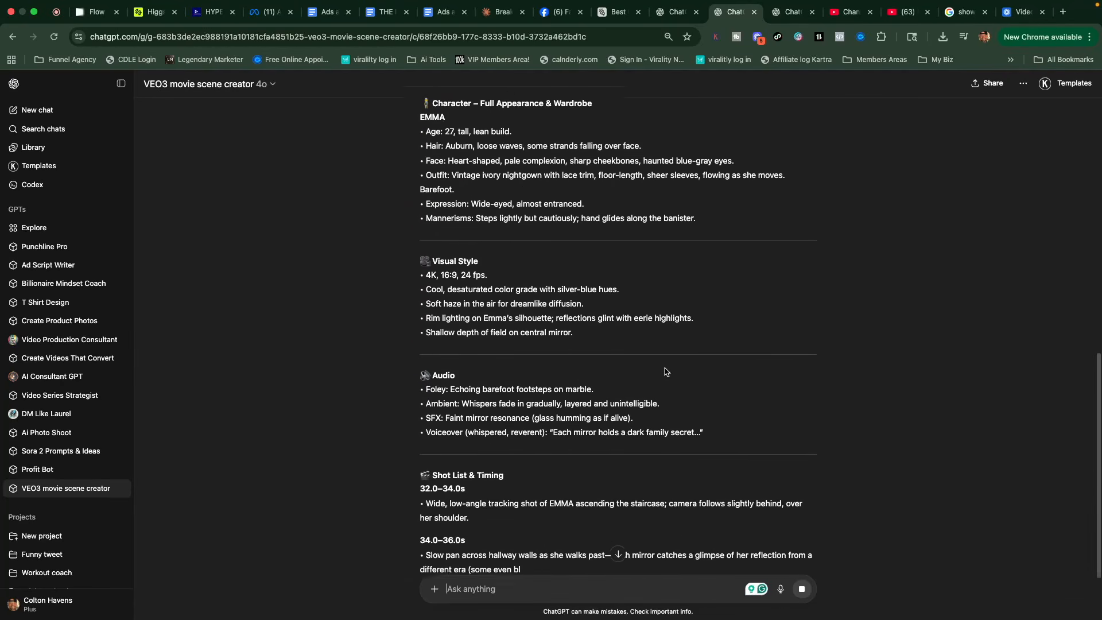
scroll(665, 372, down, 2)
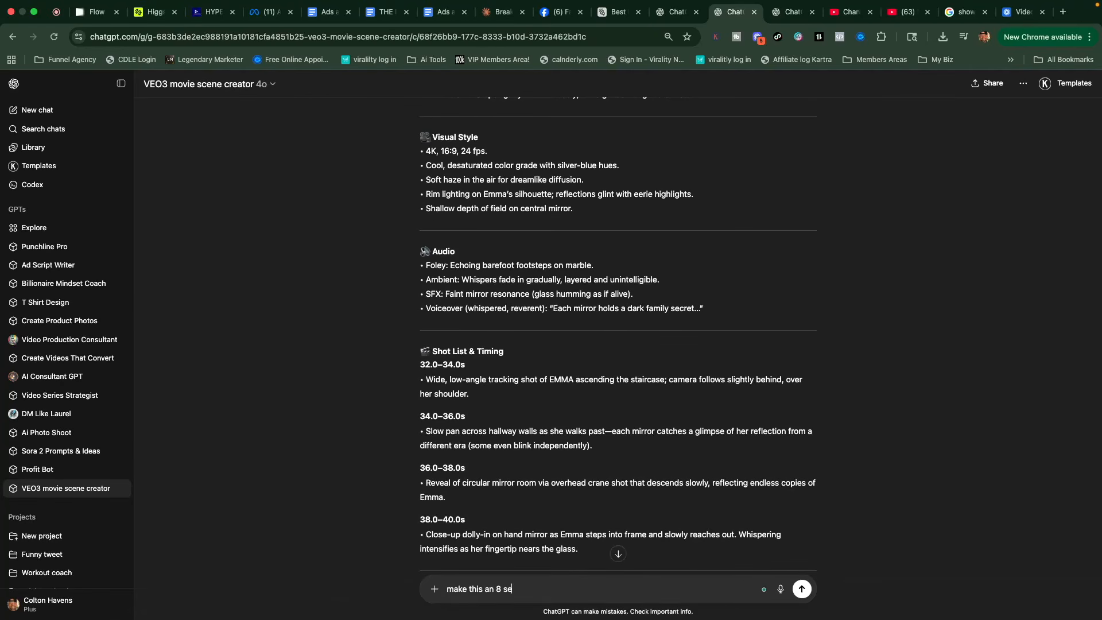
Step: Ask the GPT to "make this an 8 second shot" and review the revised VEO3 prompt as it generates
key(Return)
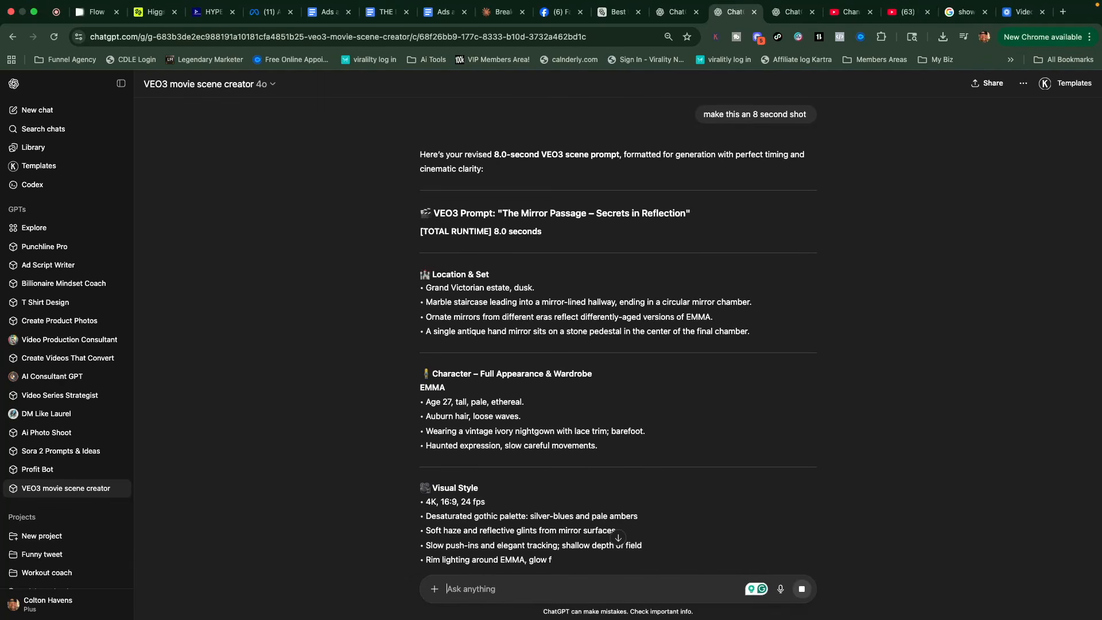
scroll(507, 511, down, 5)
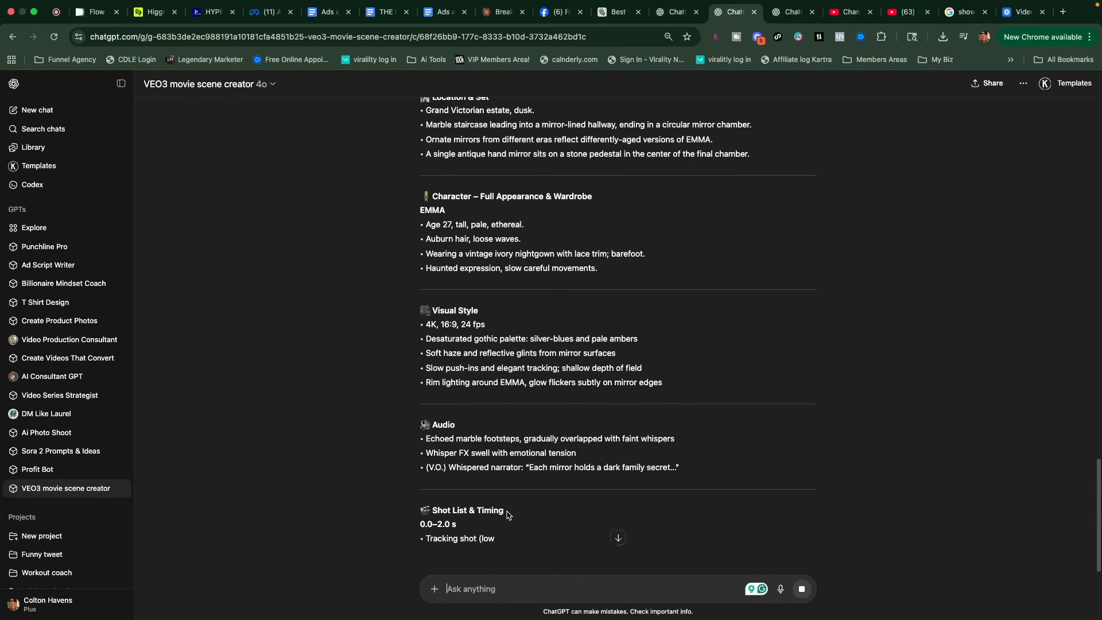
scroll(507, 515, down, 1)
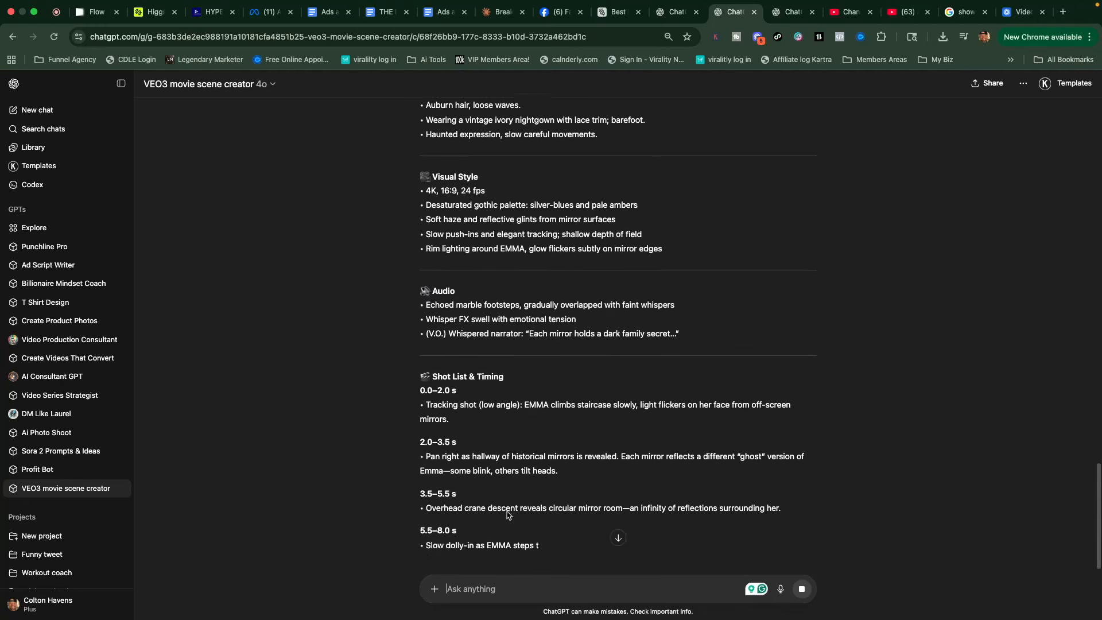
scroll(507, 515, down, 3)
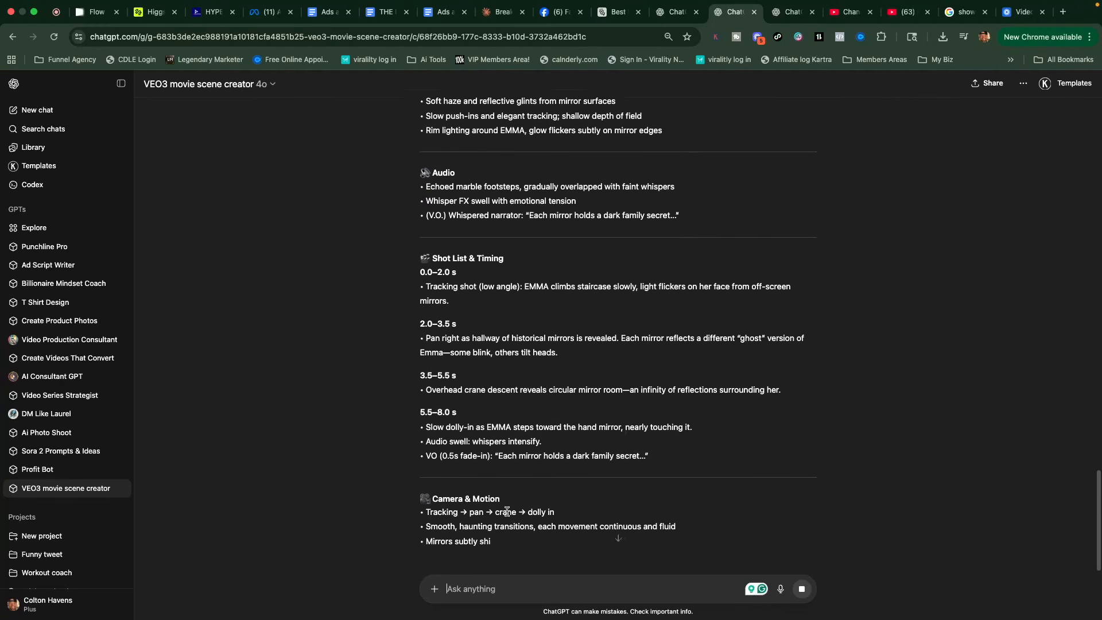
Step: Copy the revised 8-second VEO3 prompt, switch to Flow, and paste it as the Frames to Video prompt
drag(594, 472, 443, 356)
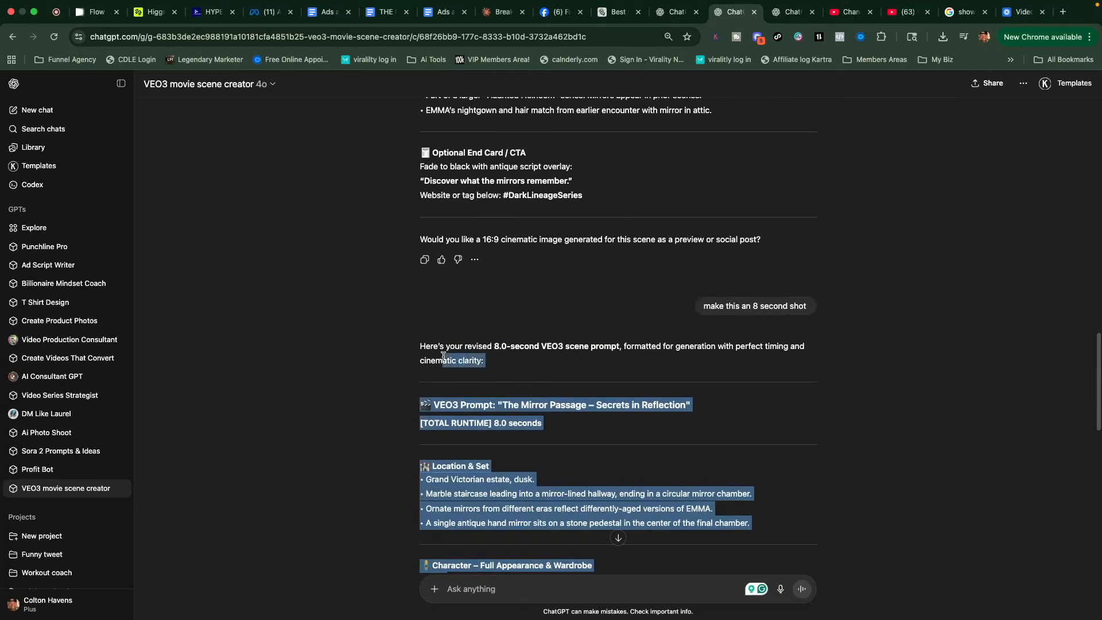
right_click(438, 405)
click(471, 431)
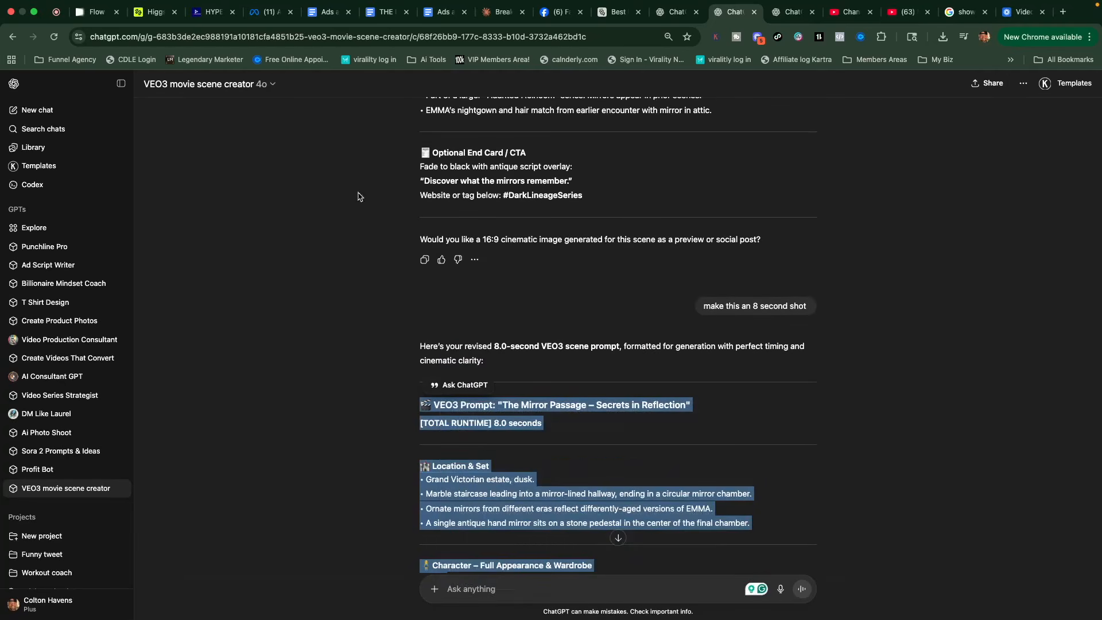
click(95, 11)
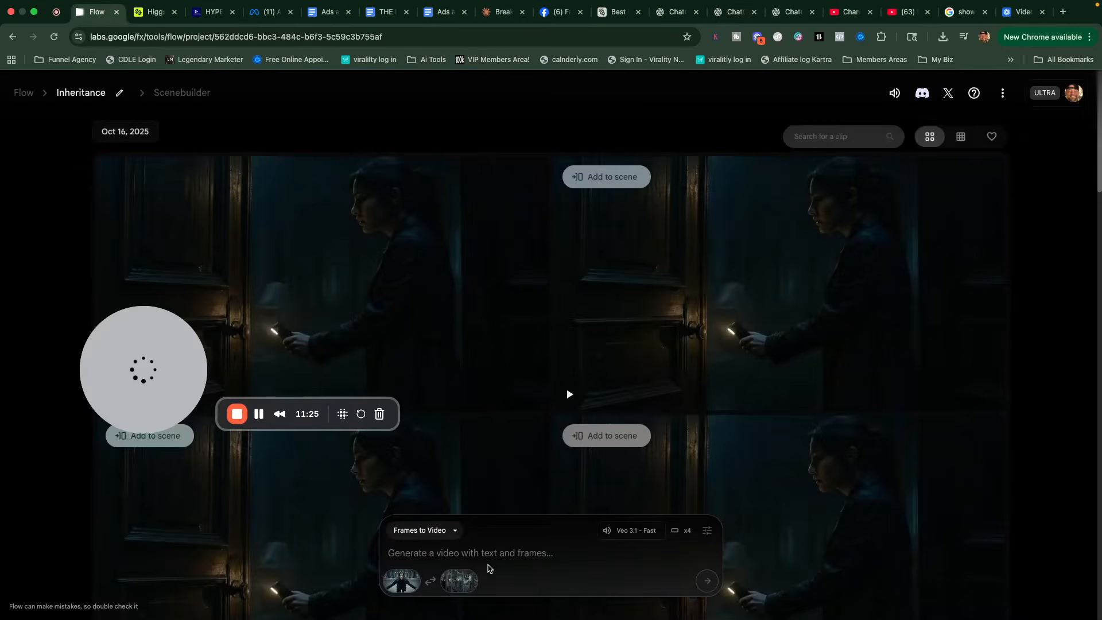
right_click(492, 553)
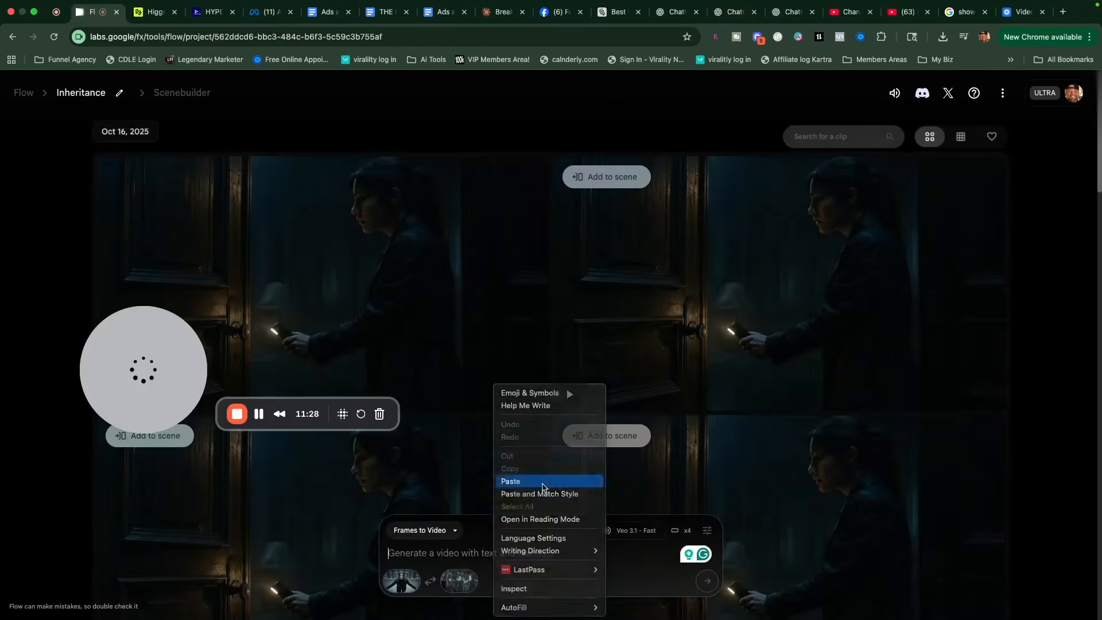
click(542, 483)
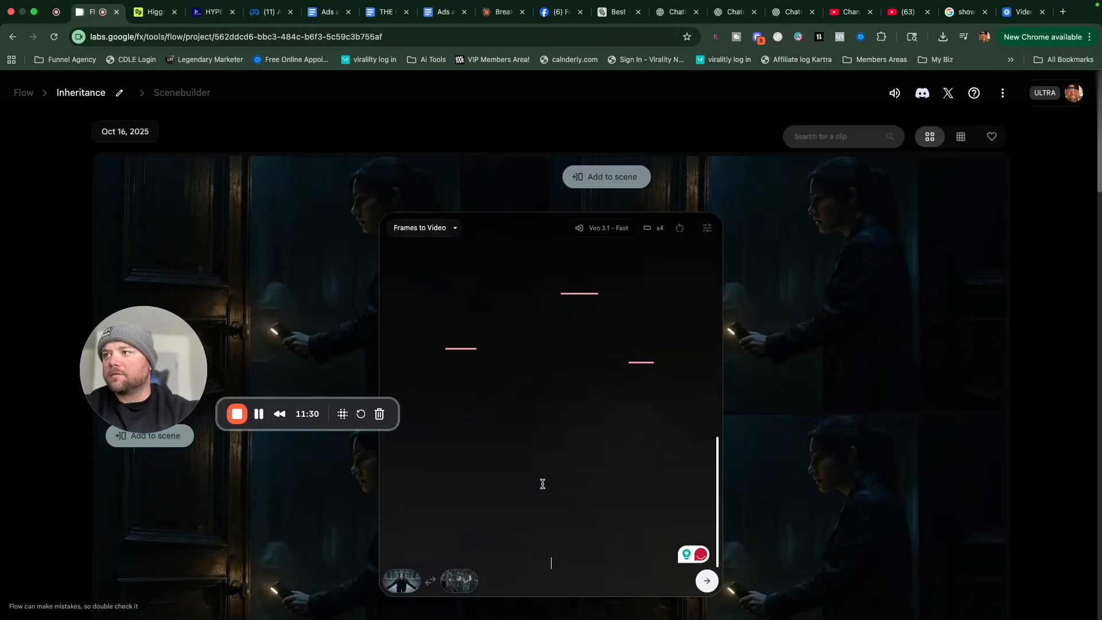
Step: Review the pasted mirror passage prompt and generate the video from the two uploaded frames
scroll(471, 413, up, 10)
scroll(450, 401, down, 6)
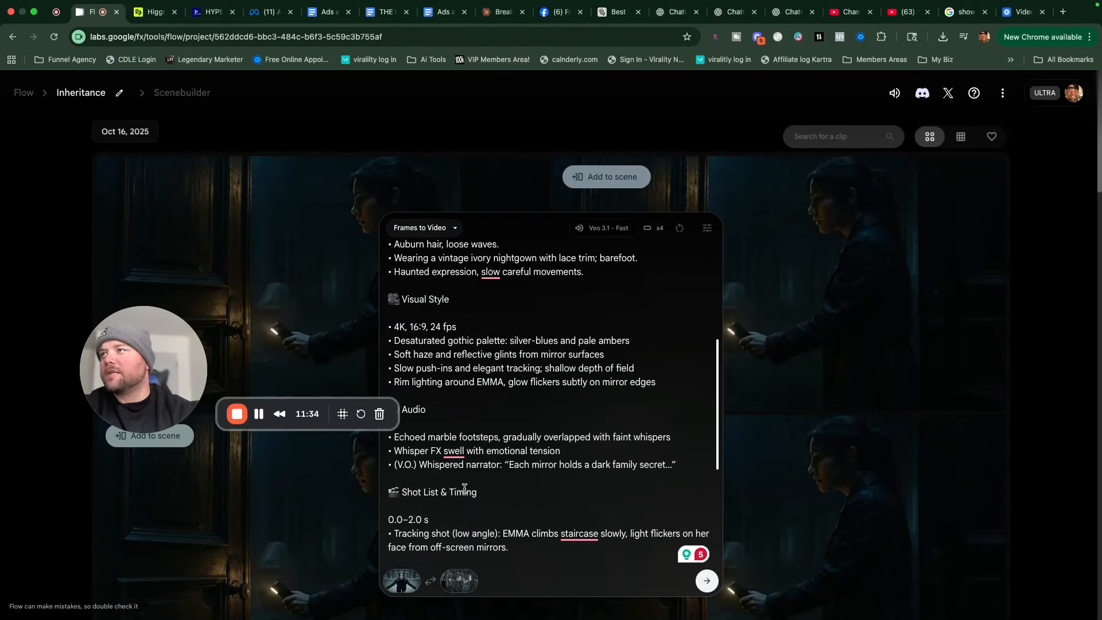
scroll(464, 488, up, 5)
scroll(465, 489, down, 10)
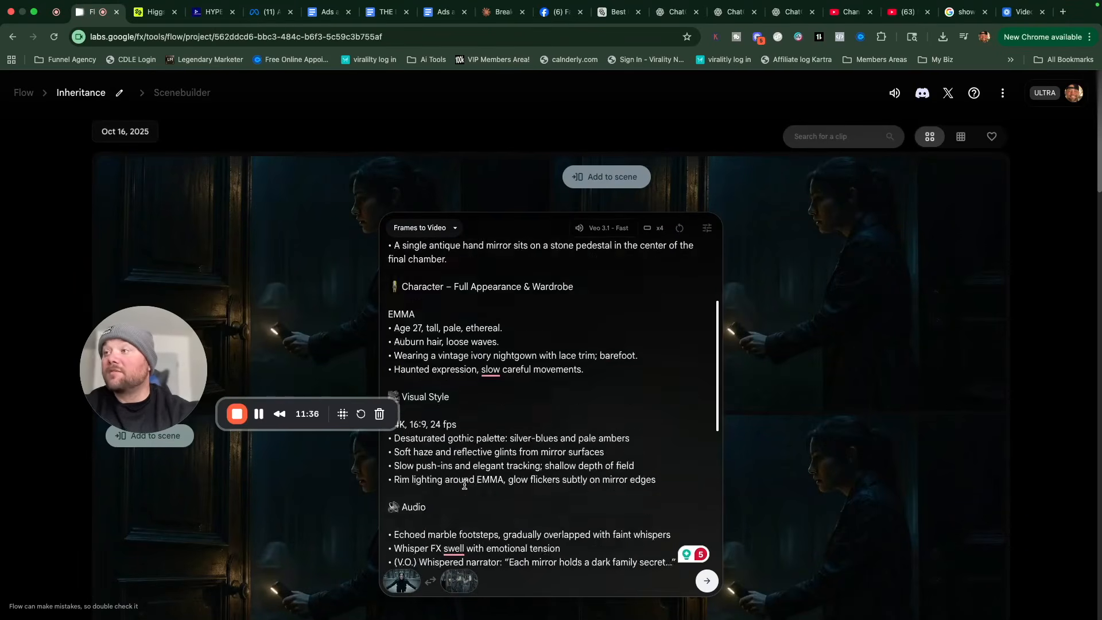
scroll(460, 424, down, 4)
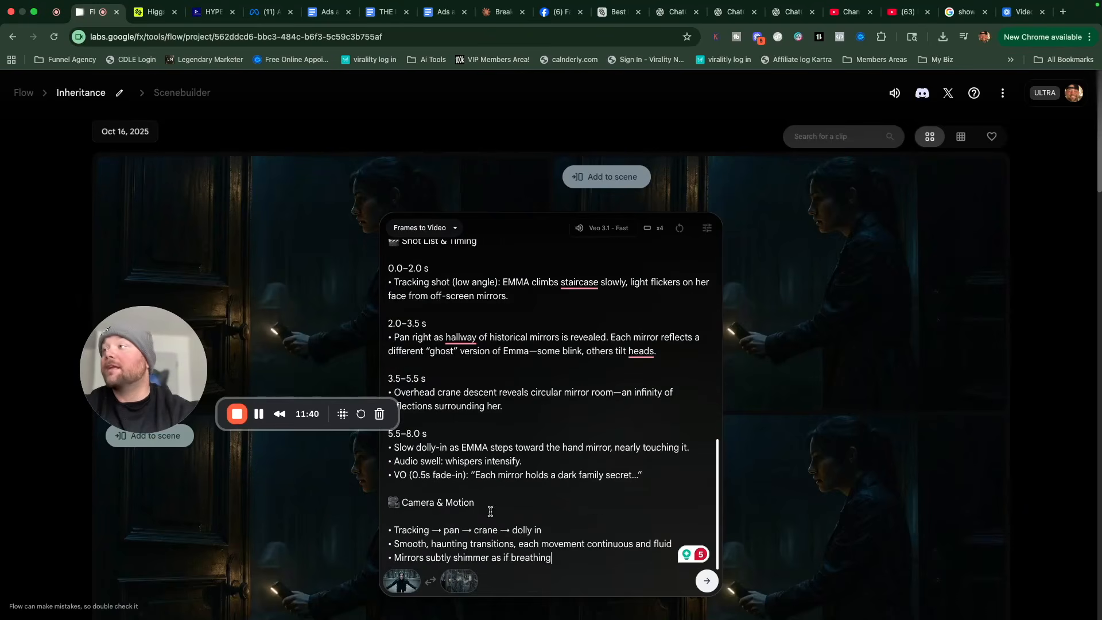
click(708, 582)
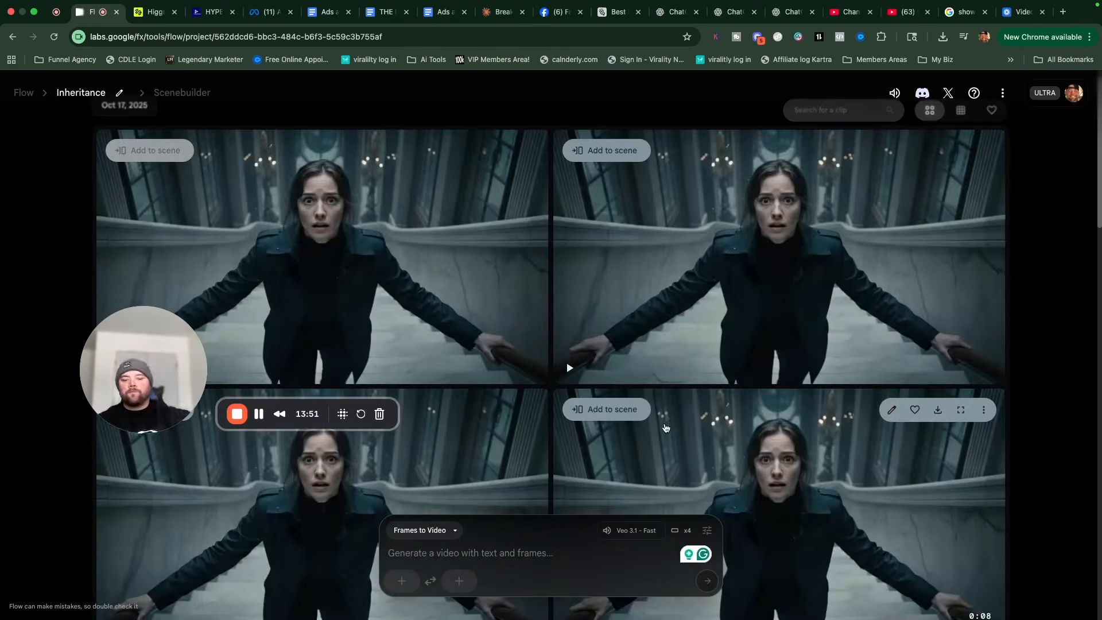
Step: Play the first two newly generated staircase-to-mirrors clips to compare them
scroll(700, 328, up, 1)
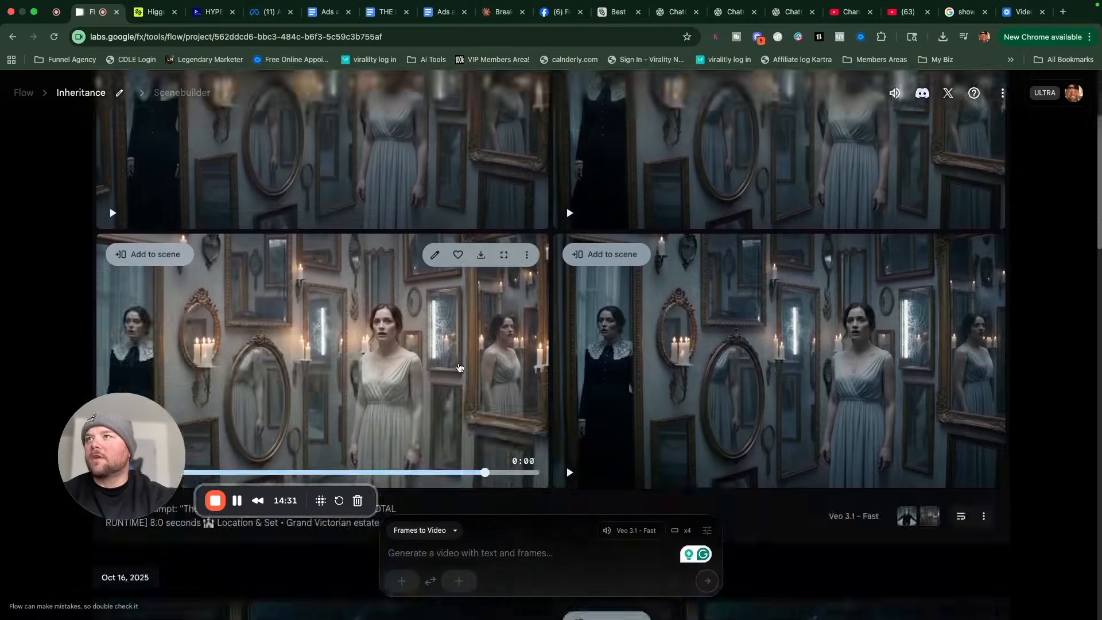
scroll(189, 327, up, 5)
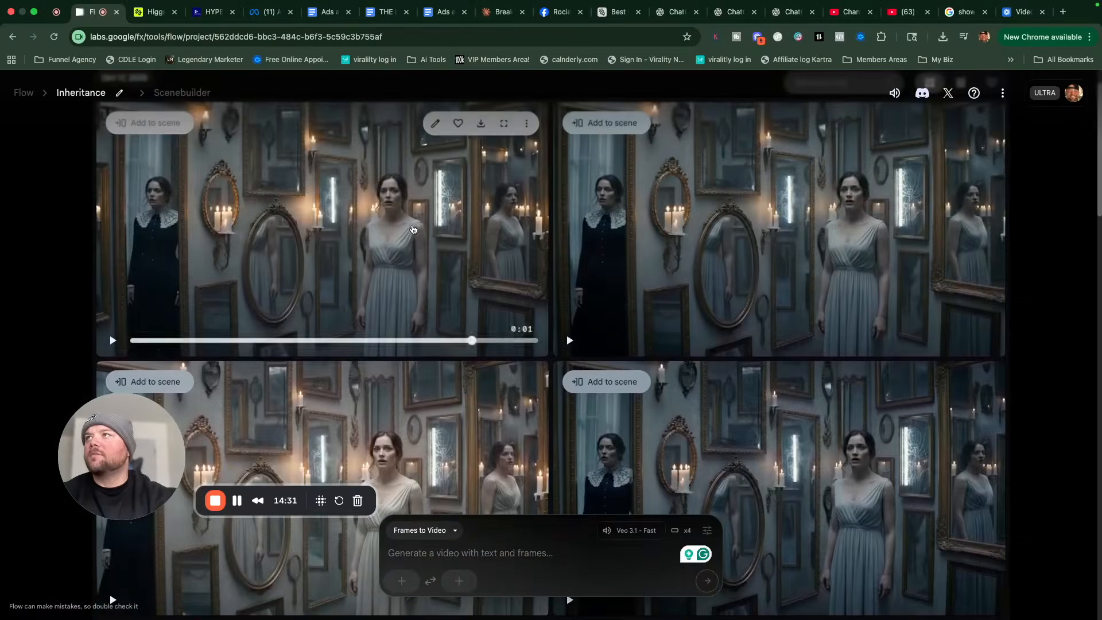
click(112, 340)
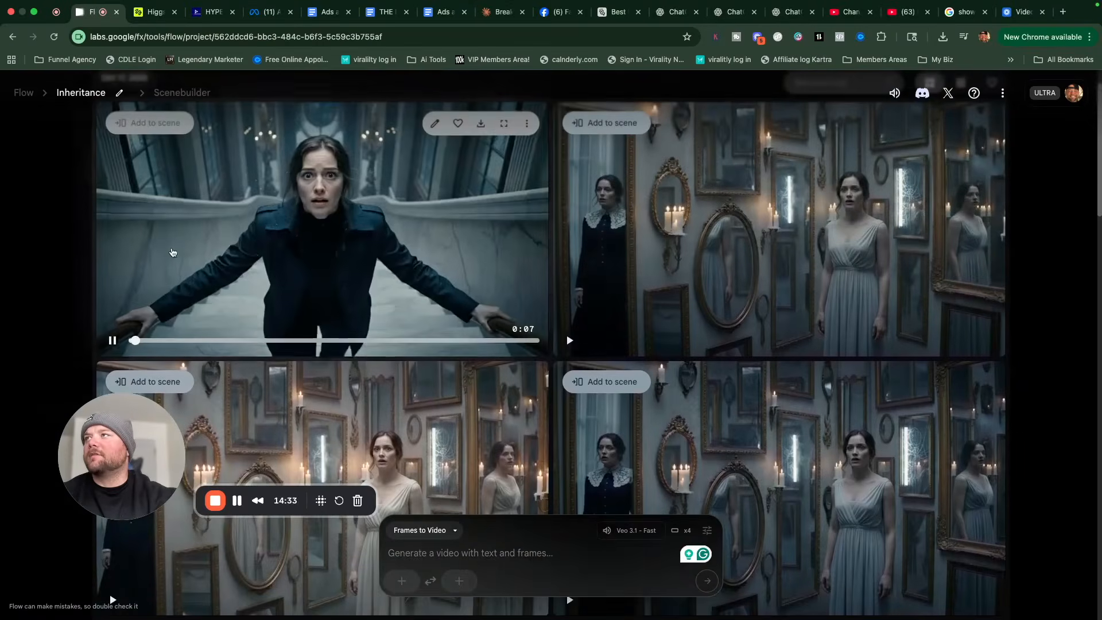
click(569, 341)
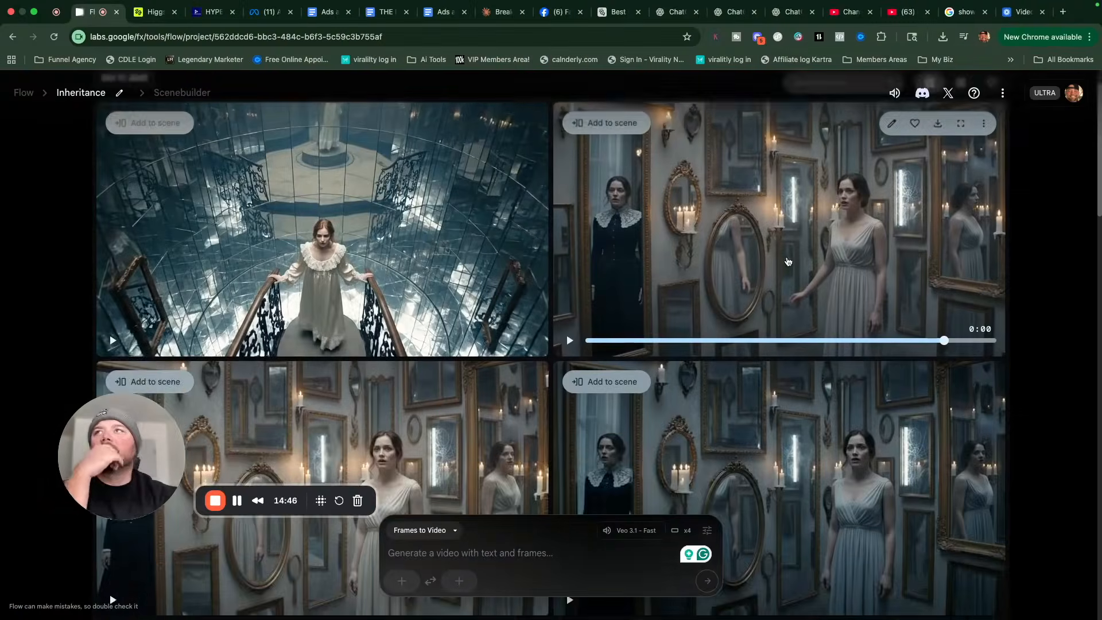
Step: Add the second clip, in which Emma stands with her hand out among the mirrors, to the scene and open Scenebuilder
scroll(917, 183, up, 2)
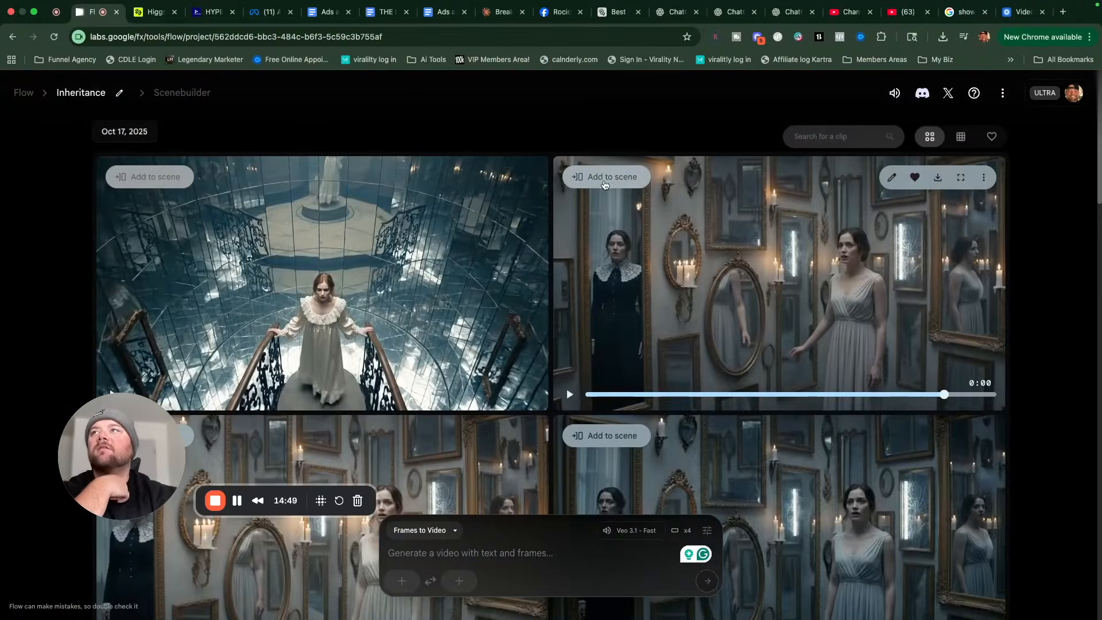
click(605, 182)
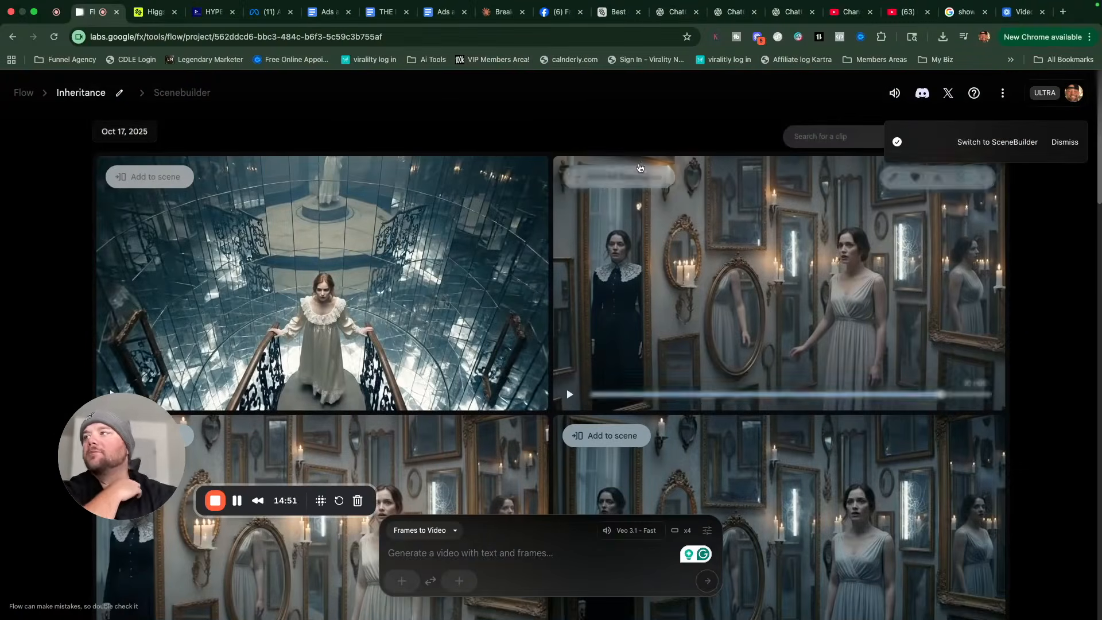
click(180, 96)
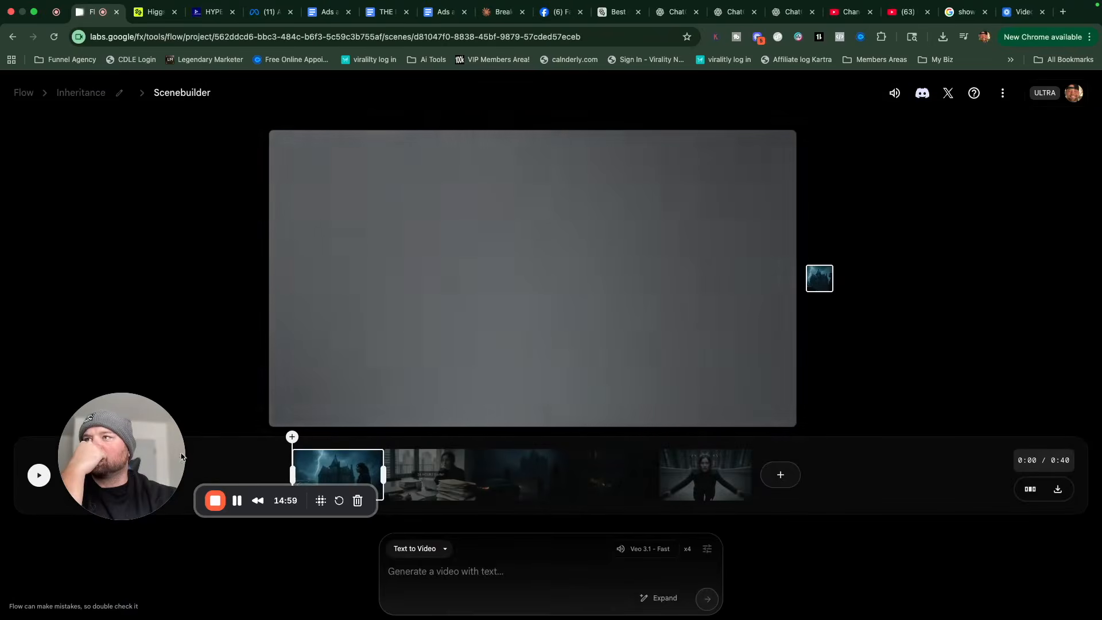
Step: Preview the trailer timeline around the added staircase clip and its transition from the preceding dark mansion clip
drag(161, 456, 155, 531)
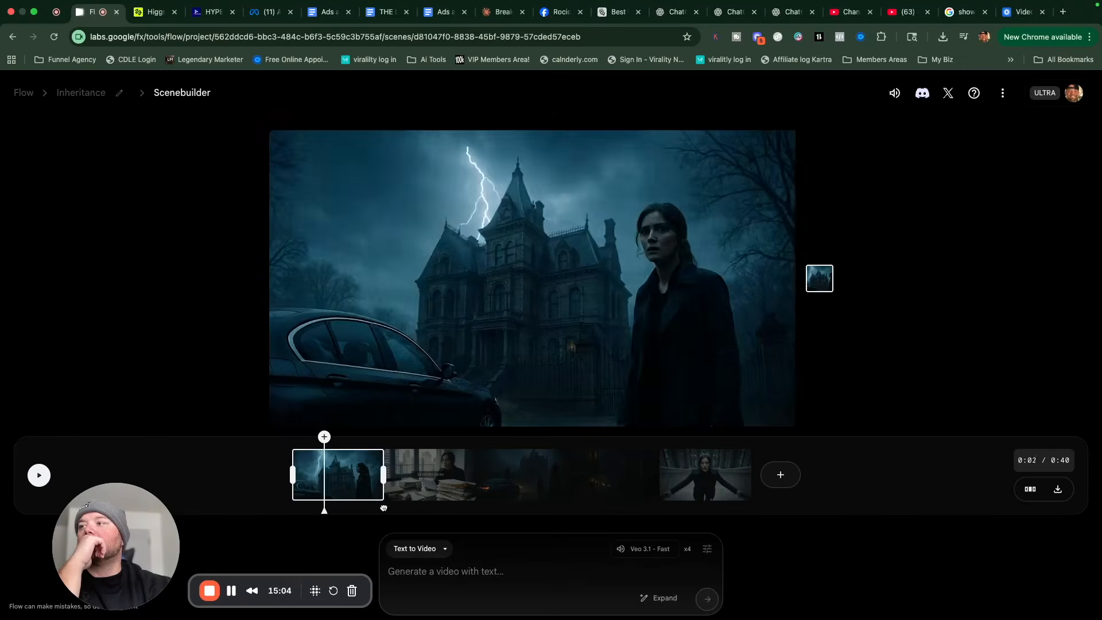
click(678, 489)
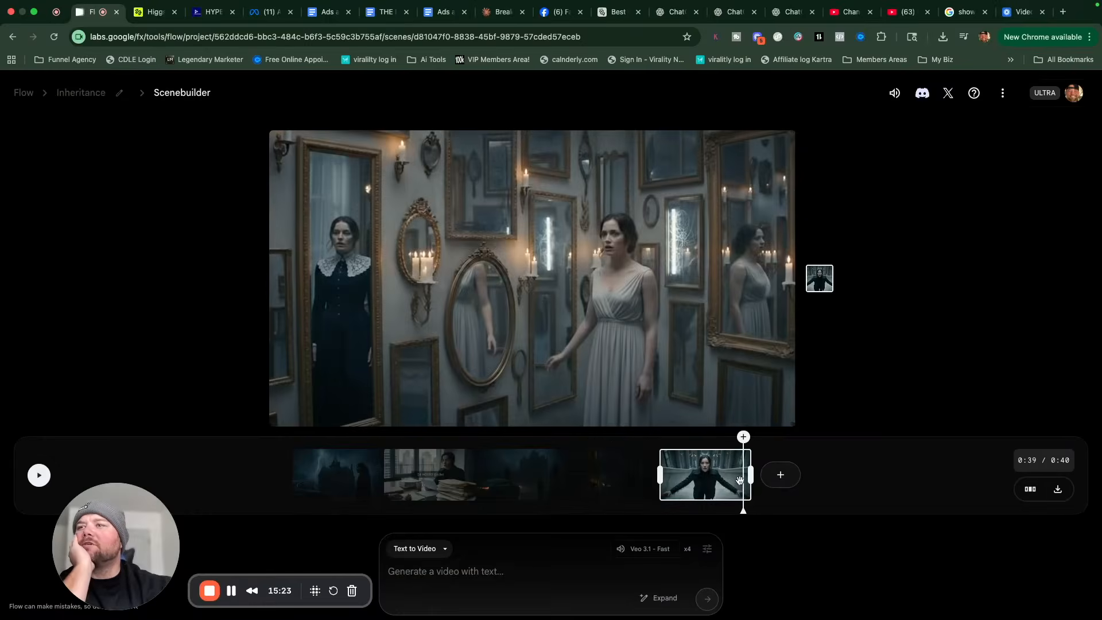
drag(740, 480, 630, 475)
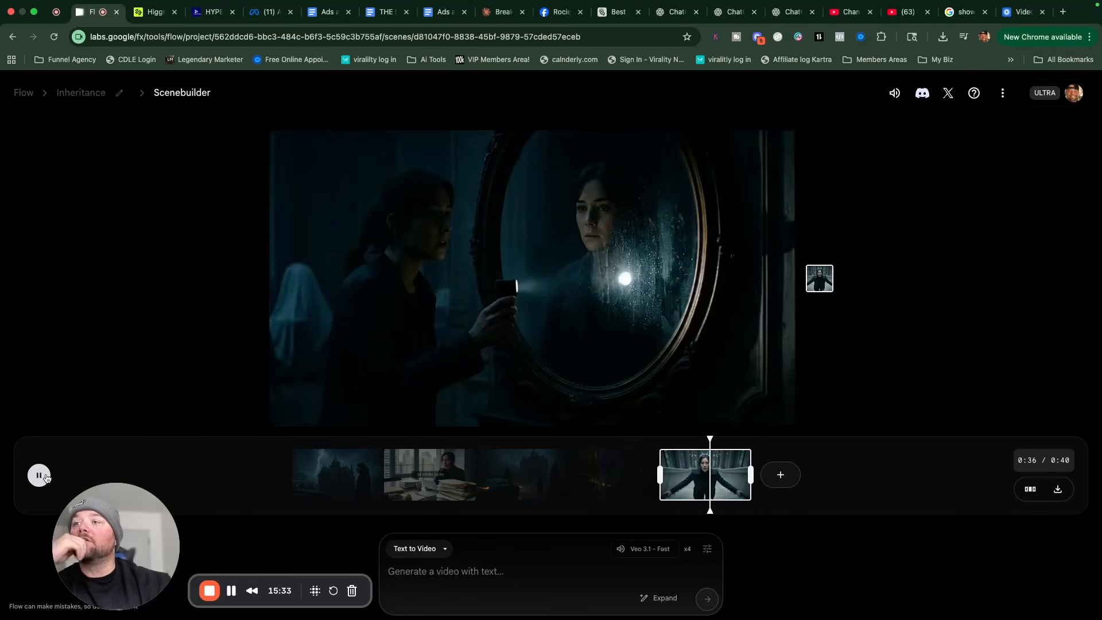
click(611, 476)
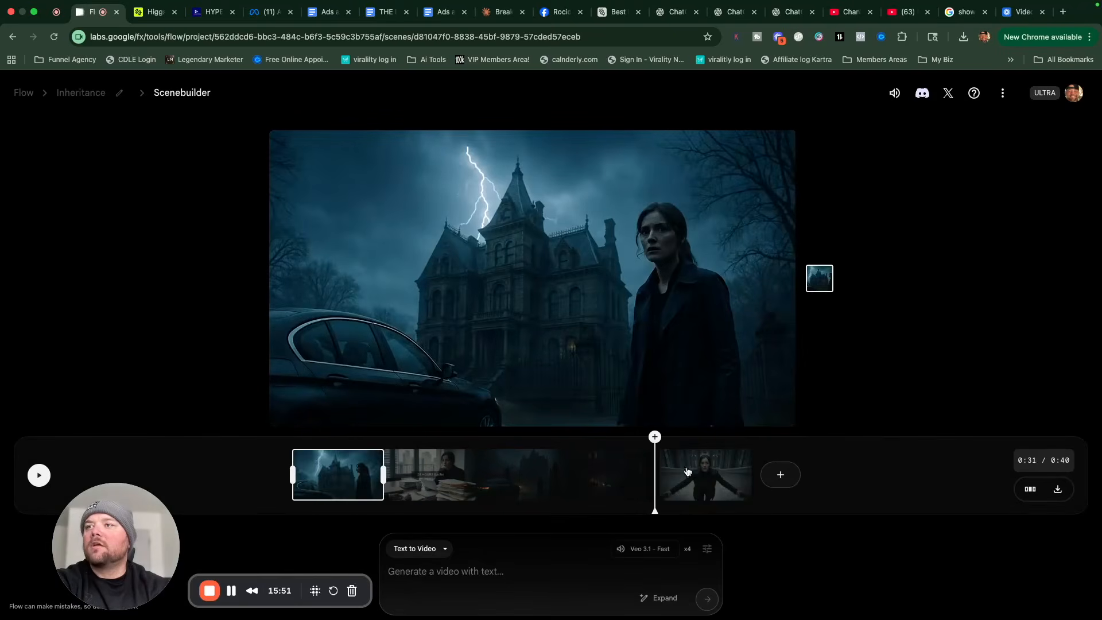
Step: Rearrange the timeline so the dark flashlight doorway clip comes after the staircase clip
click(687, 472)
click(639, 459)
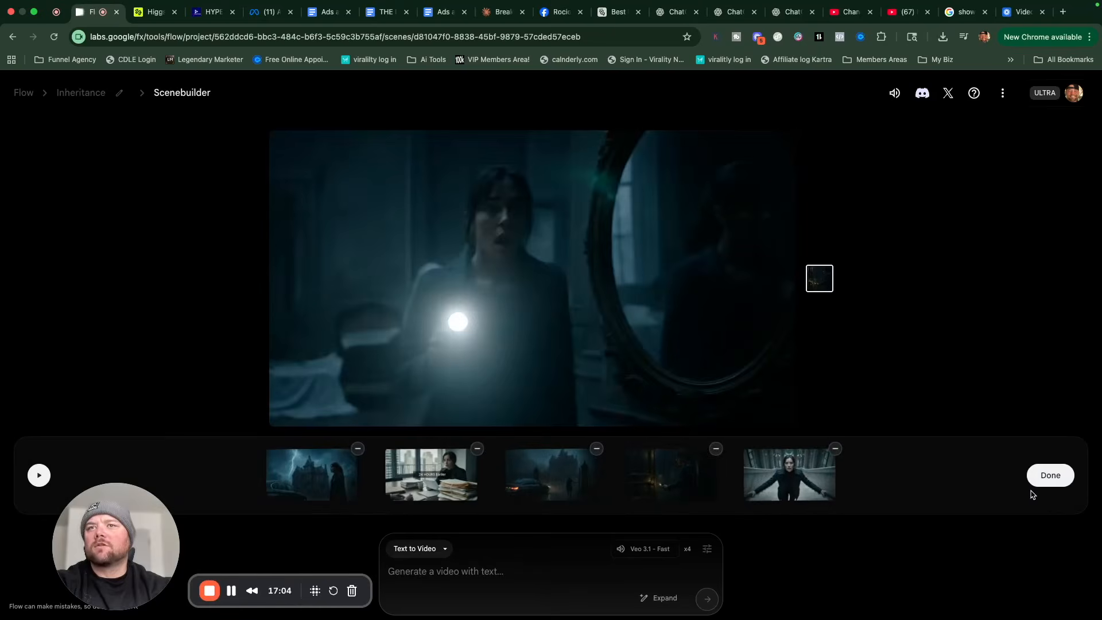
drag(668, 486, 810, 473)
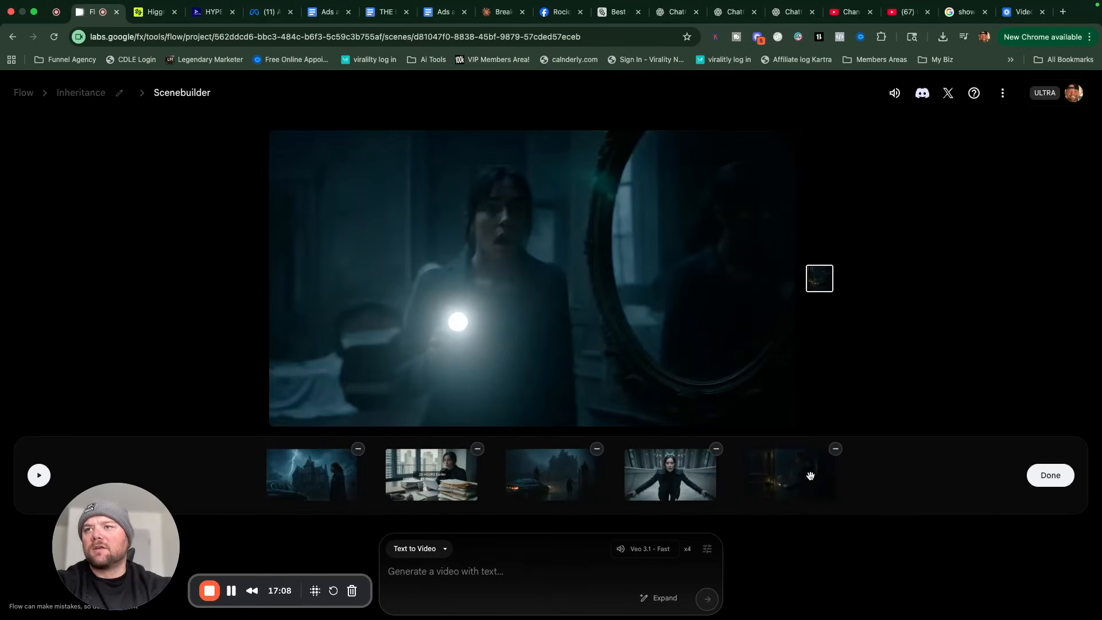
click(1049, 475)
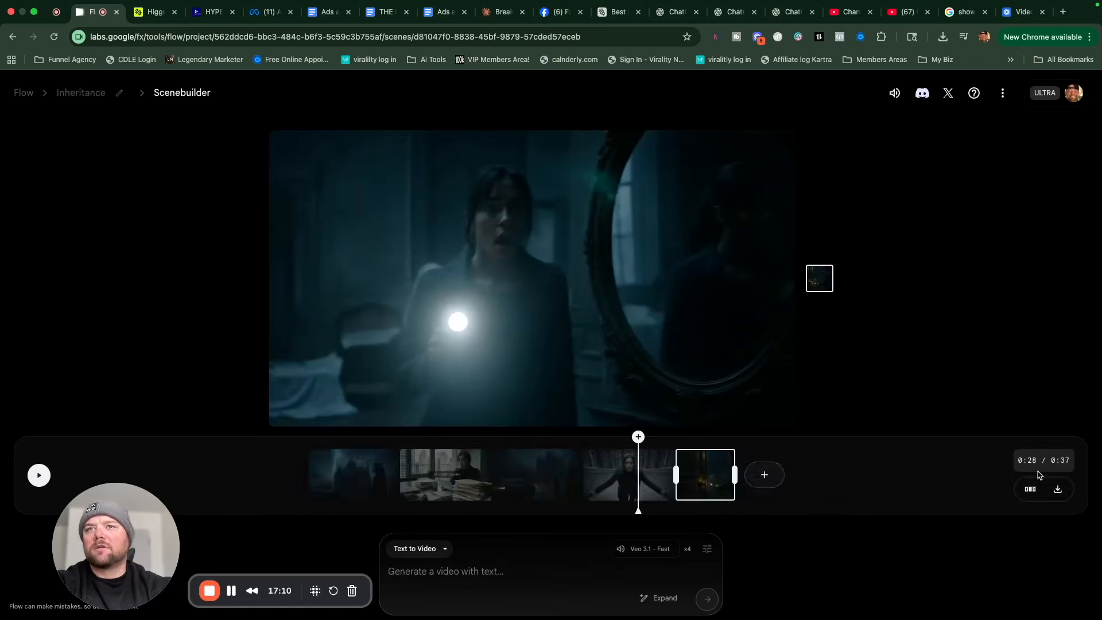
Step: Extend the last clip with a prompt for her walking around the house and seeing a staircase with mirrors along the walls all the way up
click(764, 479)
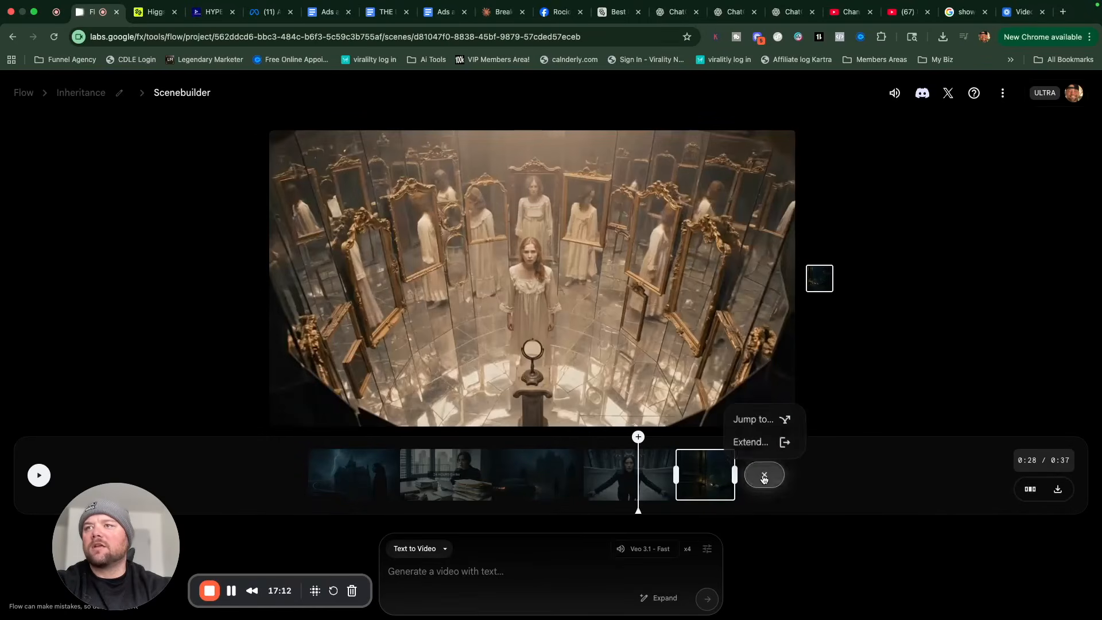
click(764, 443)
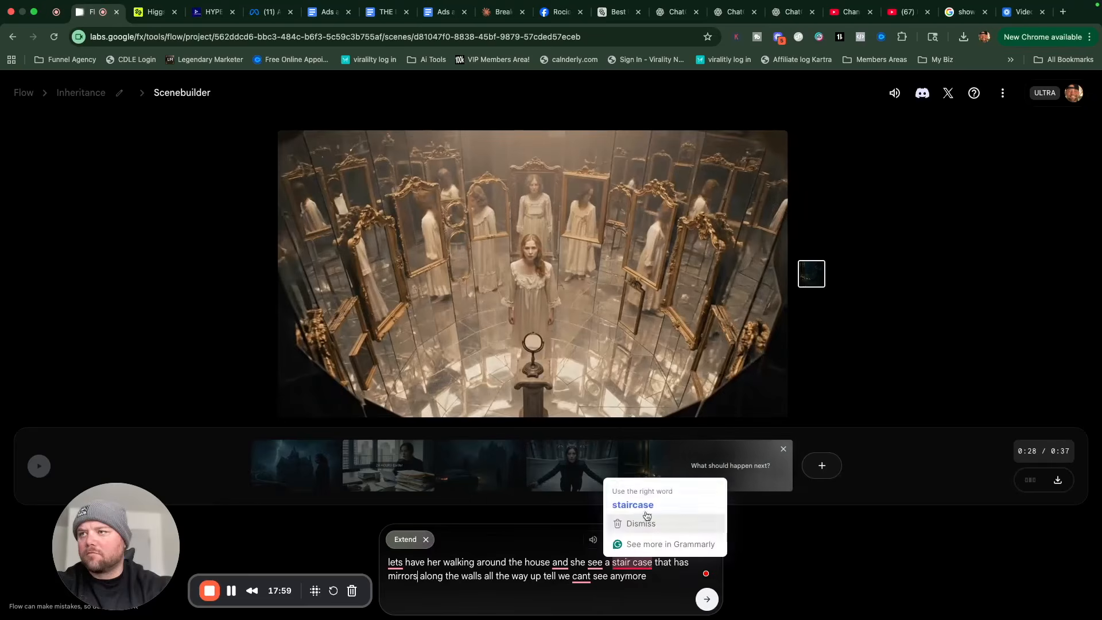
click(645, 509)
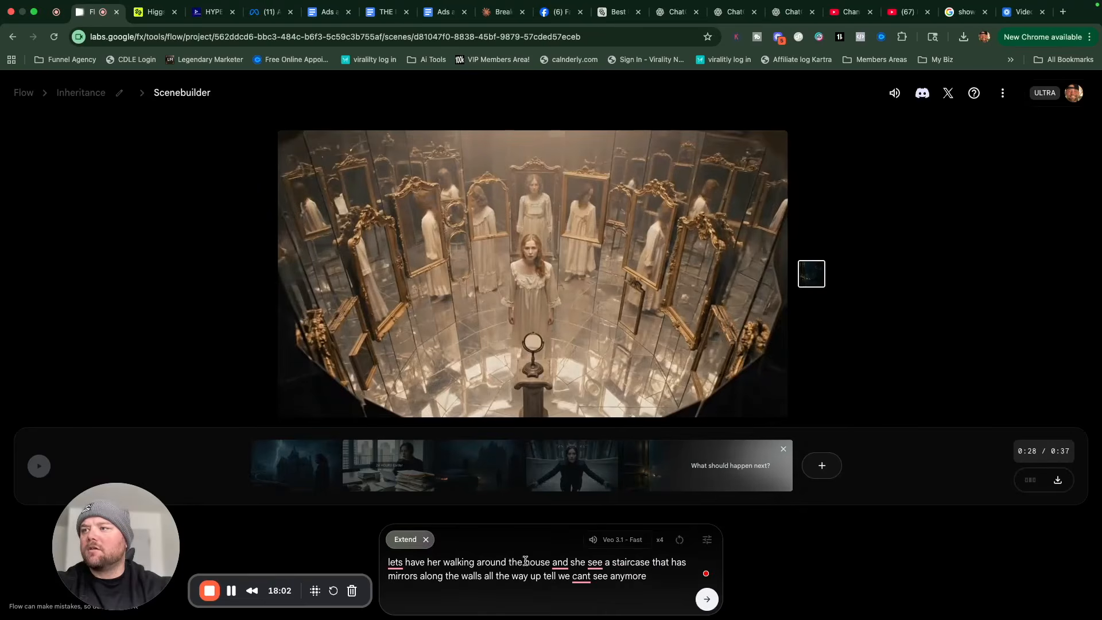
mouse_move(565, 563)
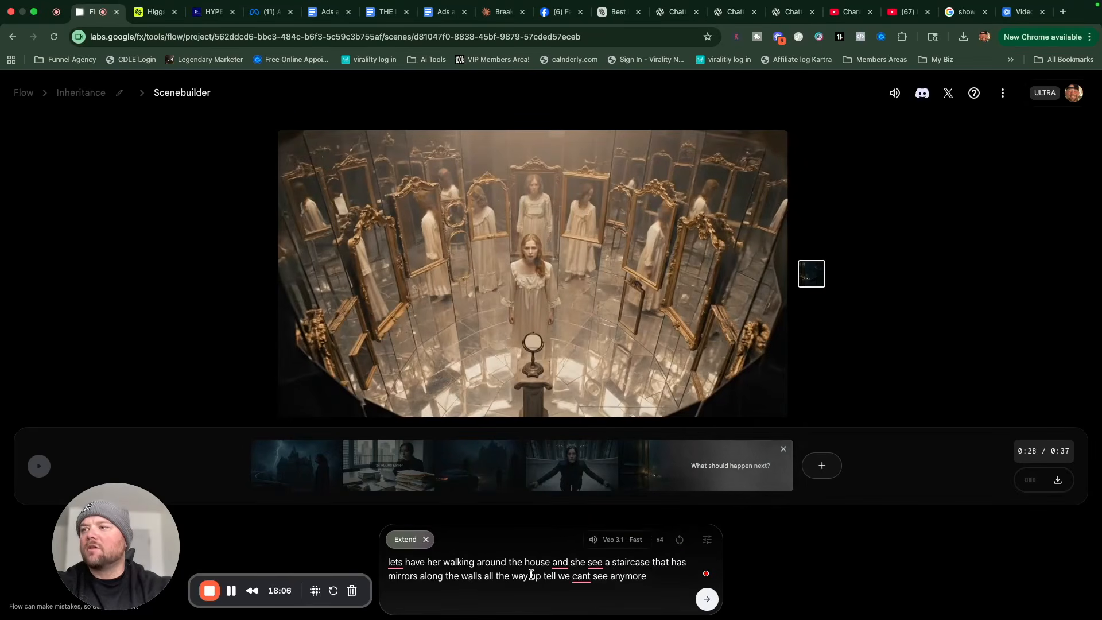
right_click(577, 581)
click(696, 571)
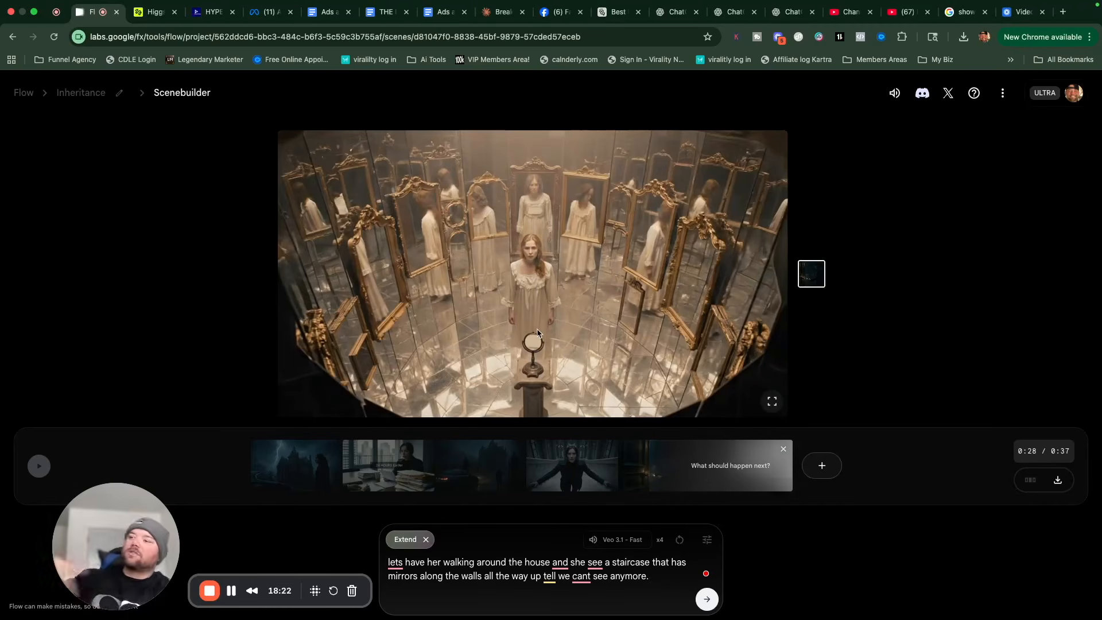
click(708, 600)
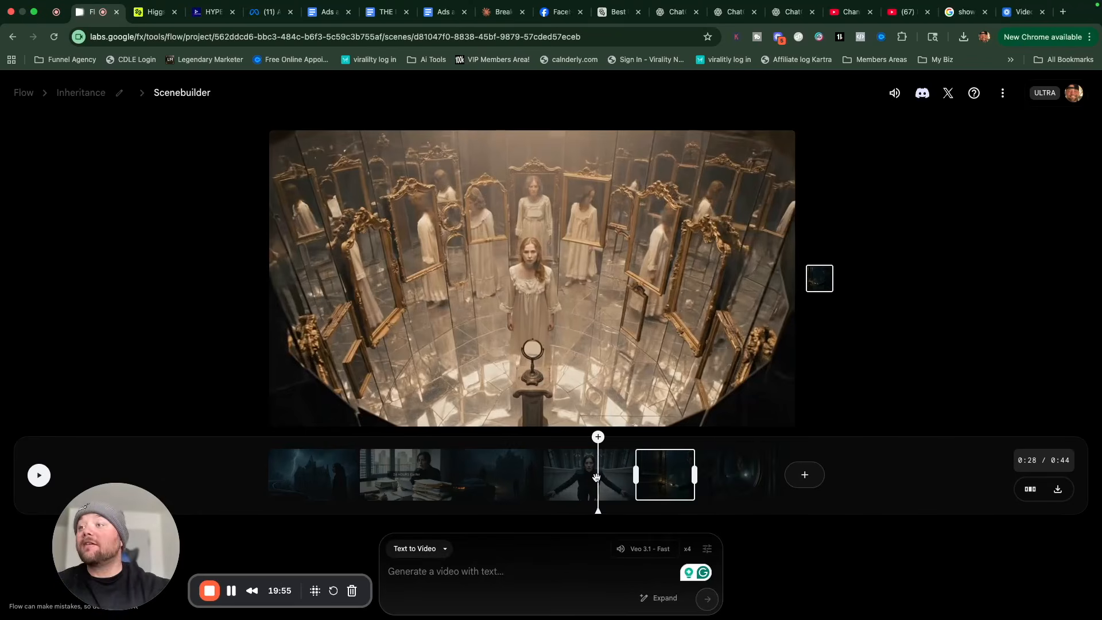
Step: Play the timeline from the flashlight clip into its new extension to check the transition
drag(596, 478, 679, 477)
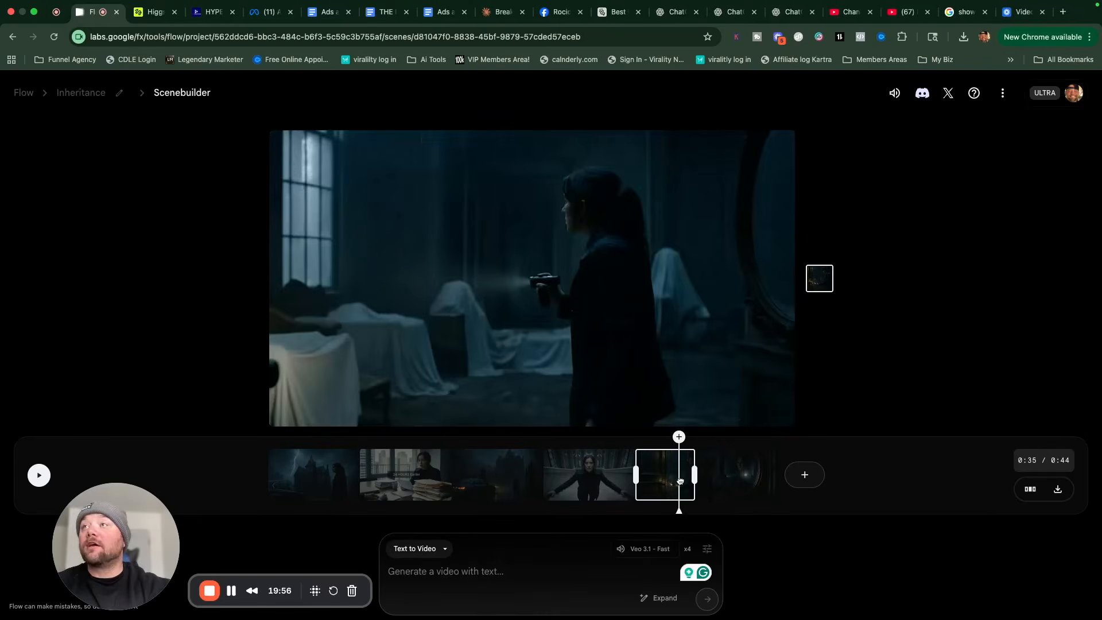
click(39, 476)
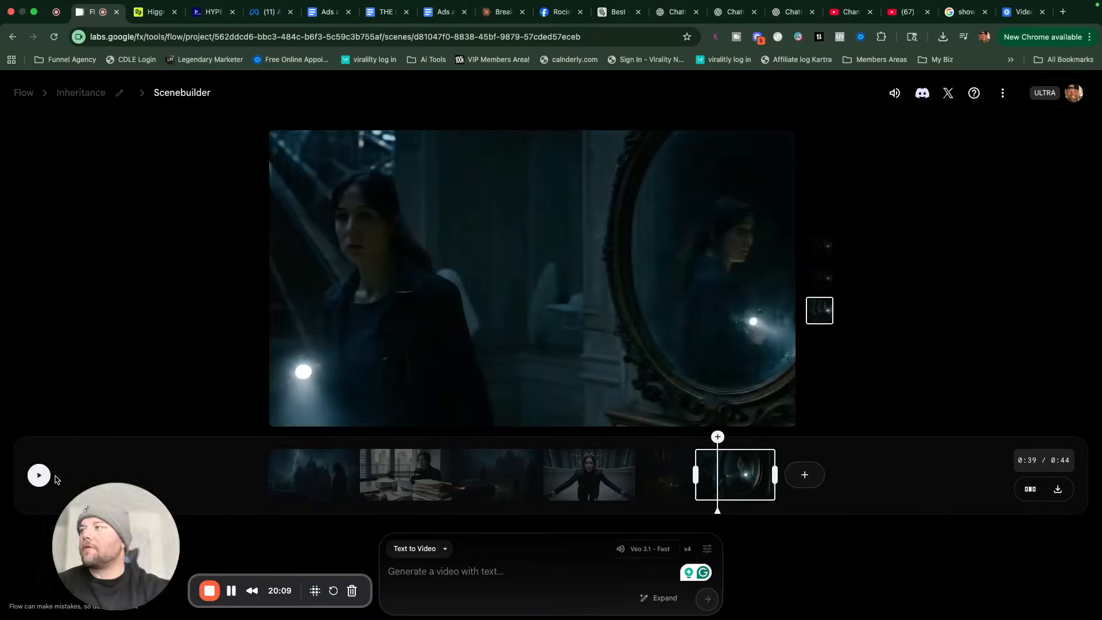
Step: Preview the staircase ending of the extended flashlight mirror clip and move that clip to fourth place in the timeline
click(39, 475)
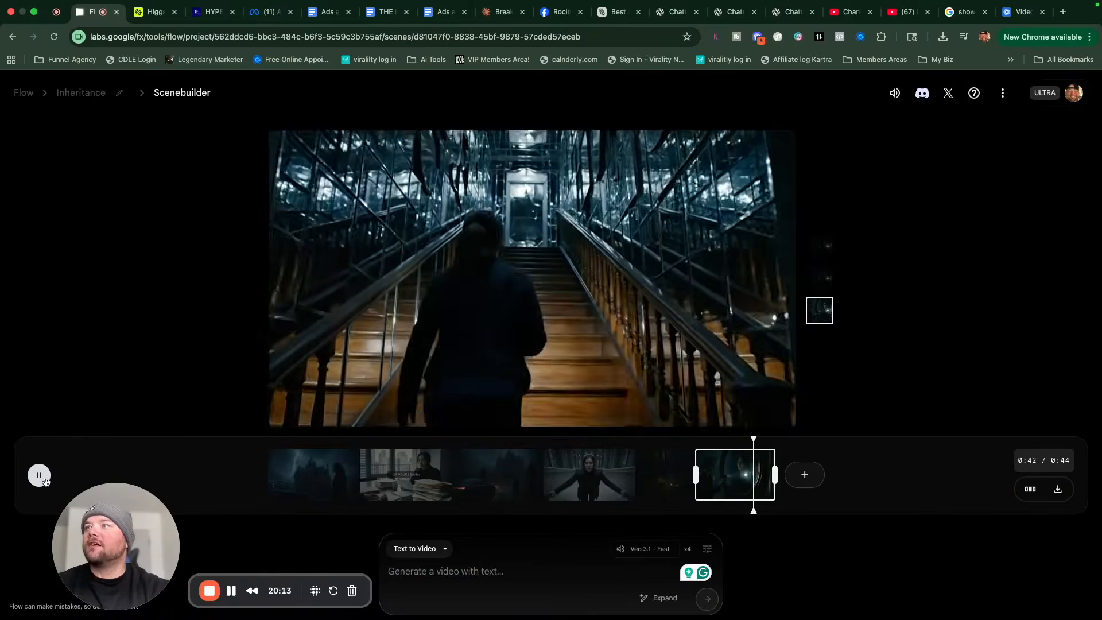
click(39, 475)
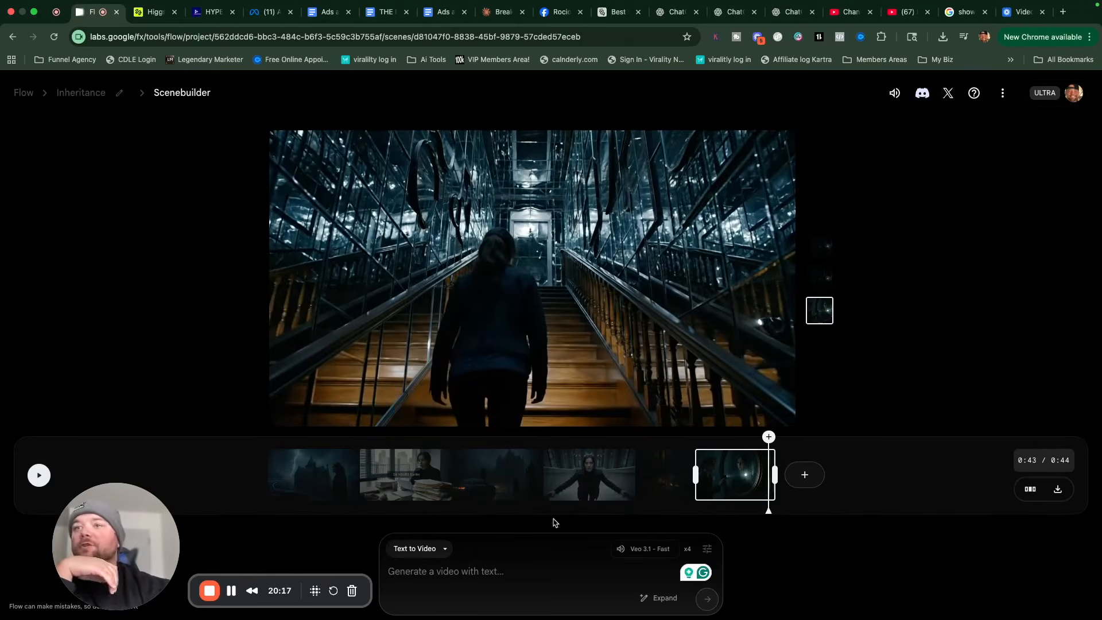
click(1031, 490)
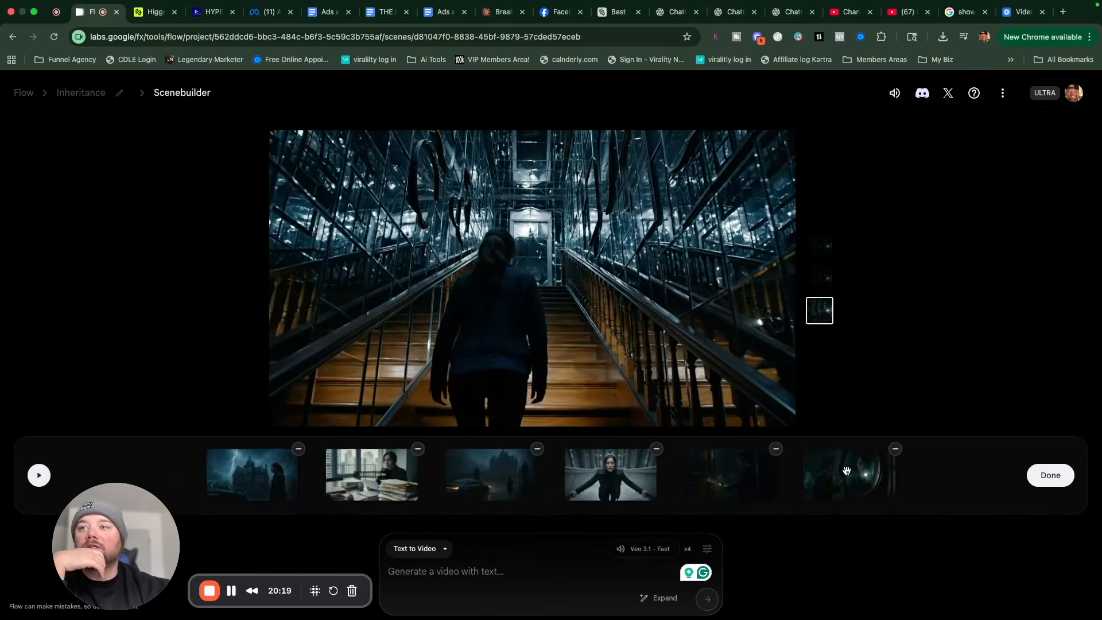
drag(844, 462, 594, 473)
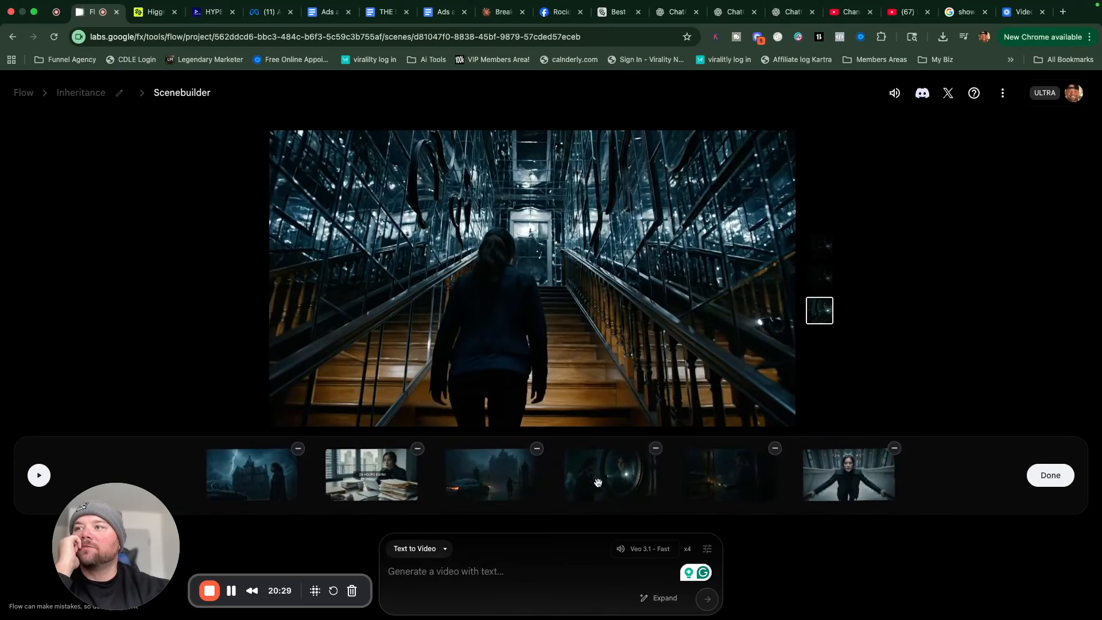
click(1051, 475)
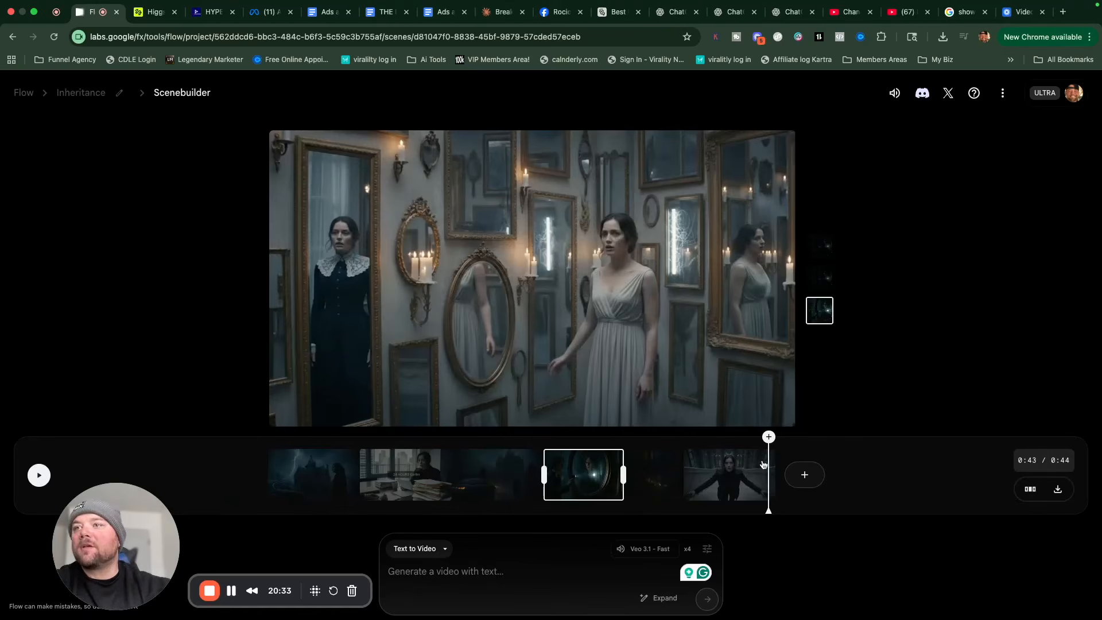
drag(767, 464, 609, 447)
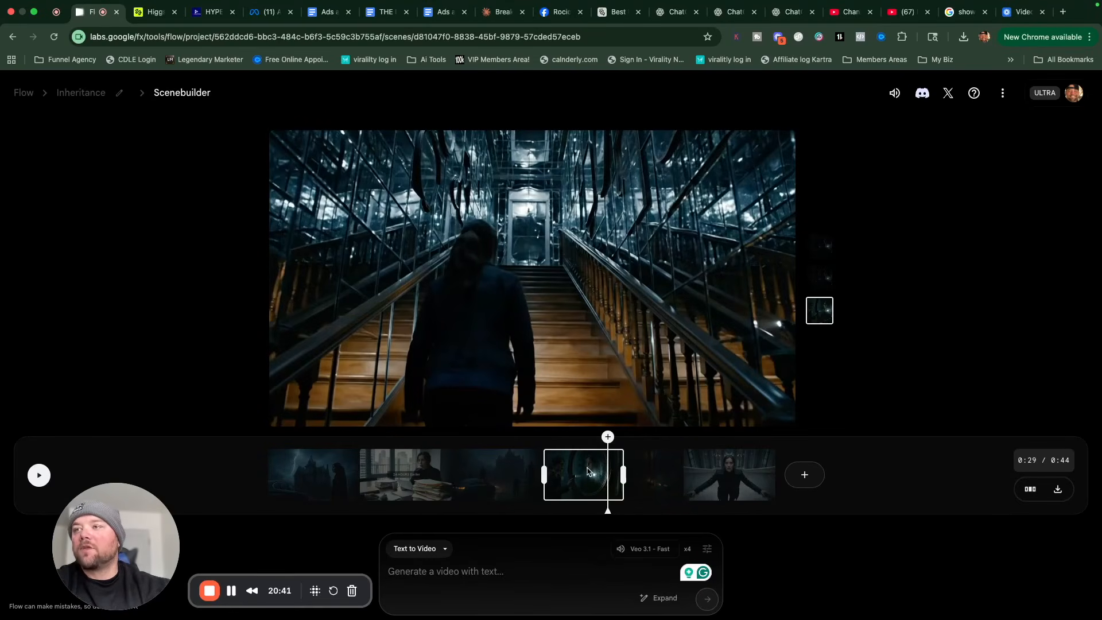
Step: Move the flashlight mirror clip to the end of the timeline and scrub to its staircase shot
click(1030, 489)
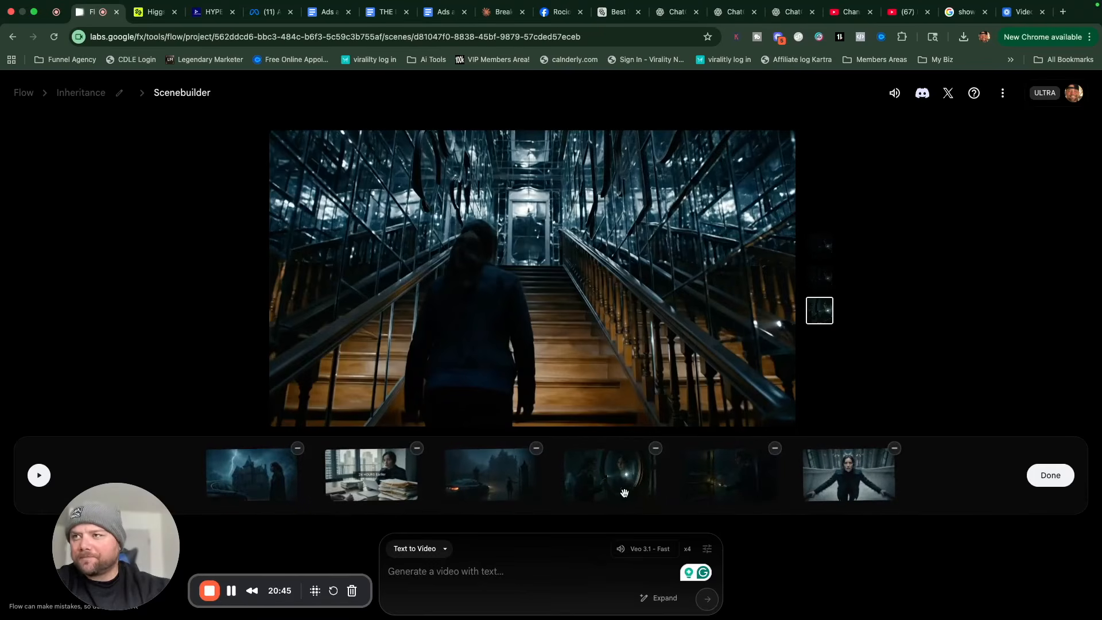
drag(627, 489, 850, 482)
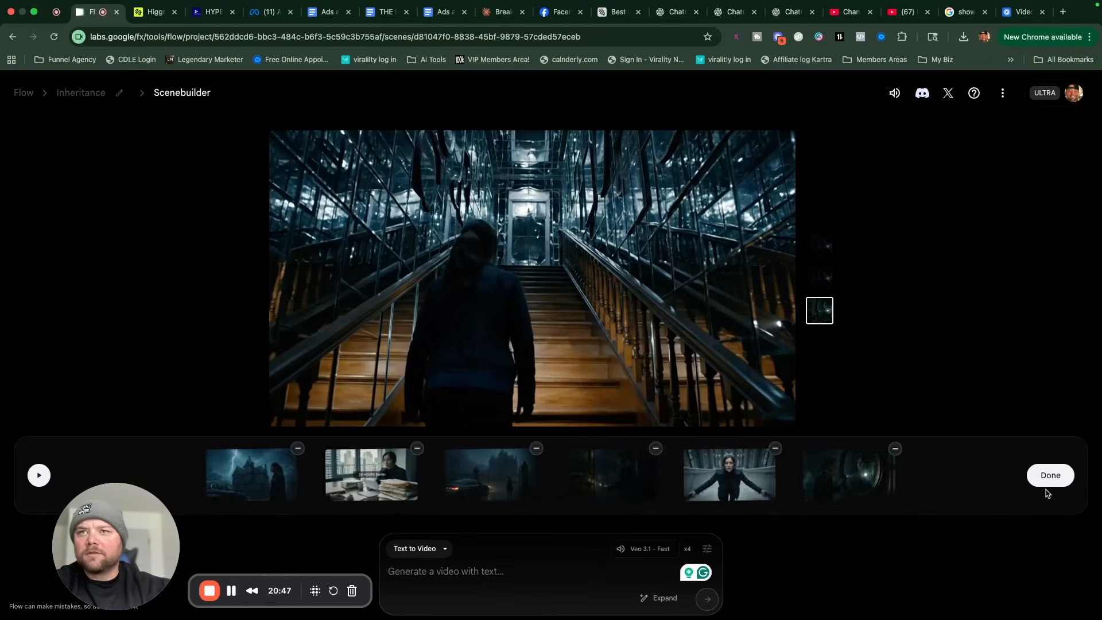
click(1046, 481)
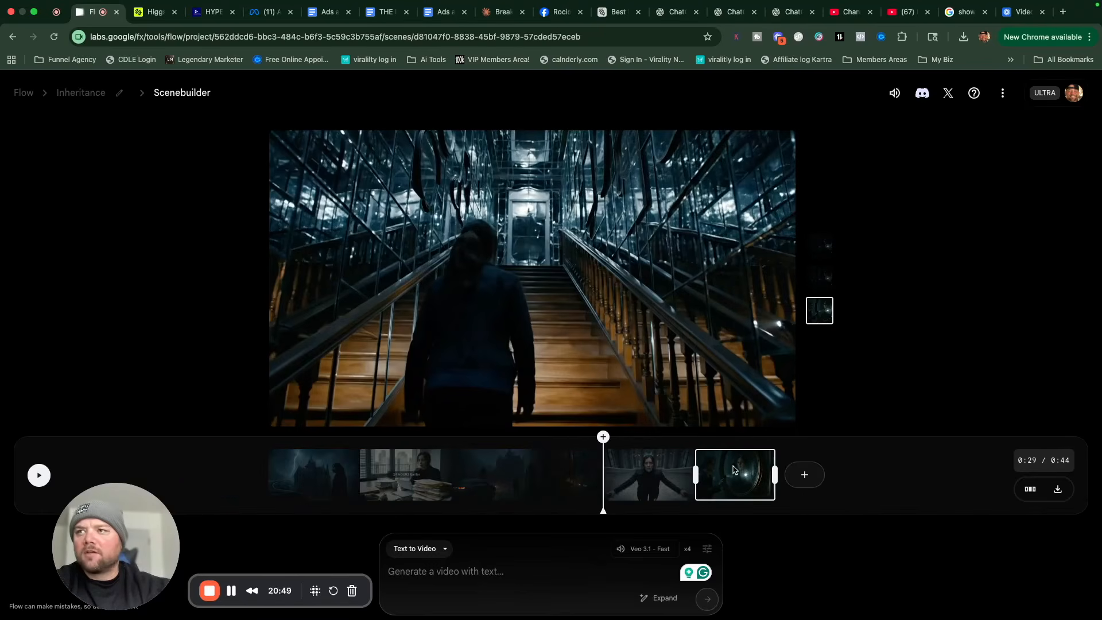
drag(604, 476, 761, 478)
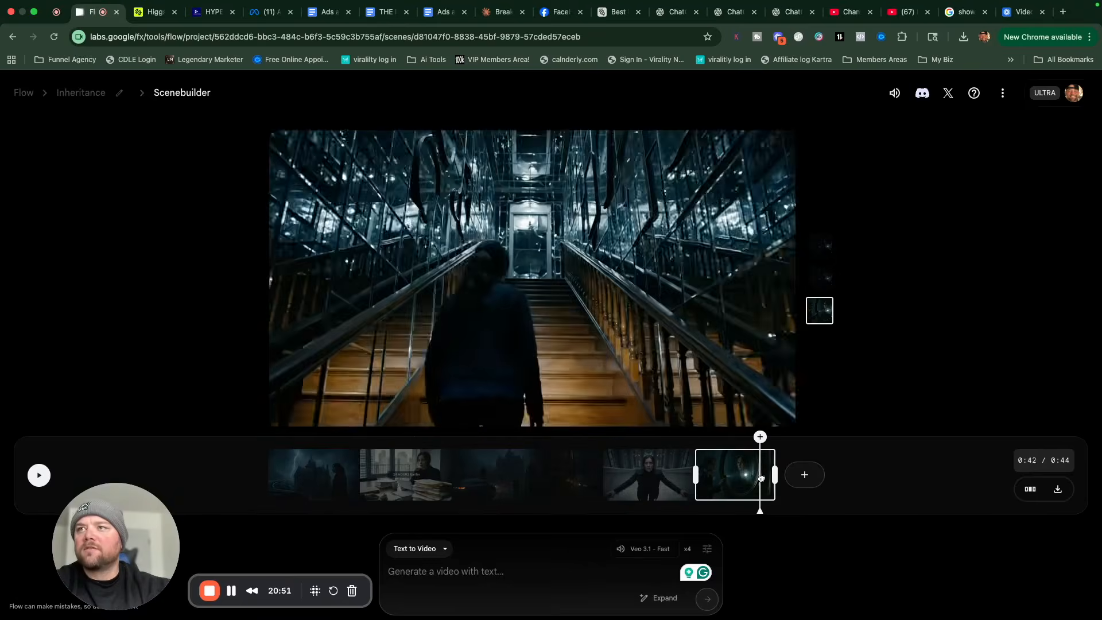
Step: Start extending the last clip with the prompt text "she walks into a round room that is full"
click(805, 475)
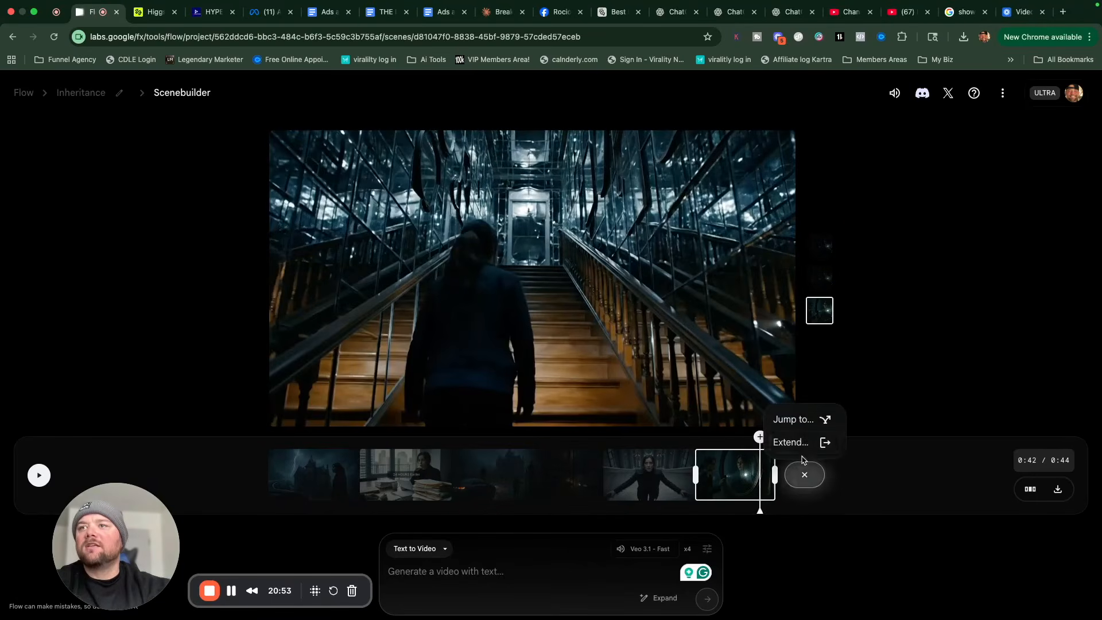
click(792, 441)
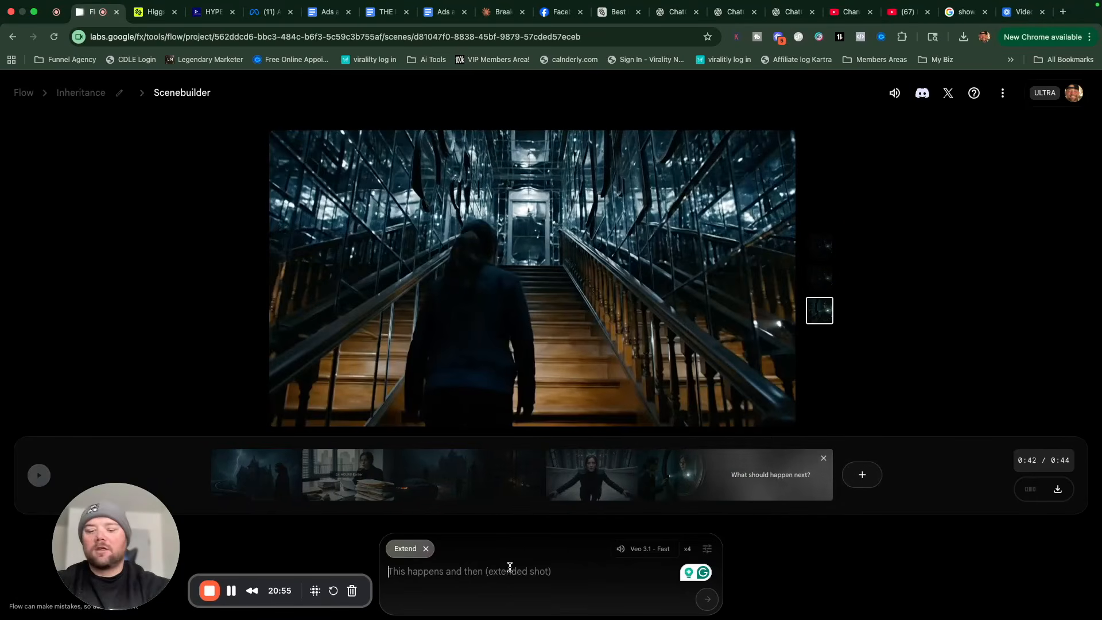
text(she walks in)
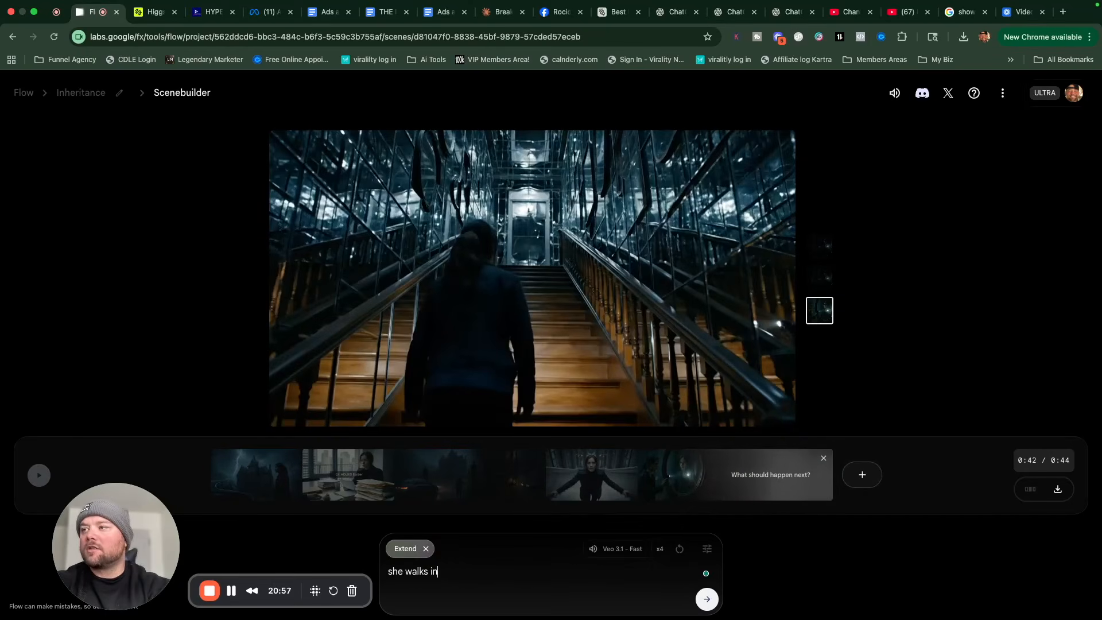
text(to a round room that is ful)
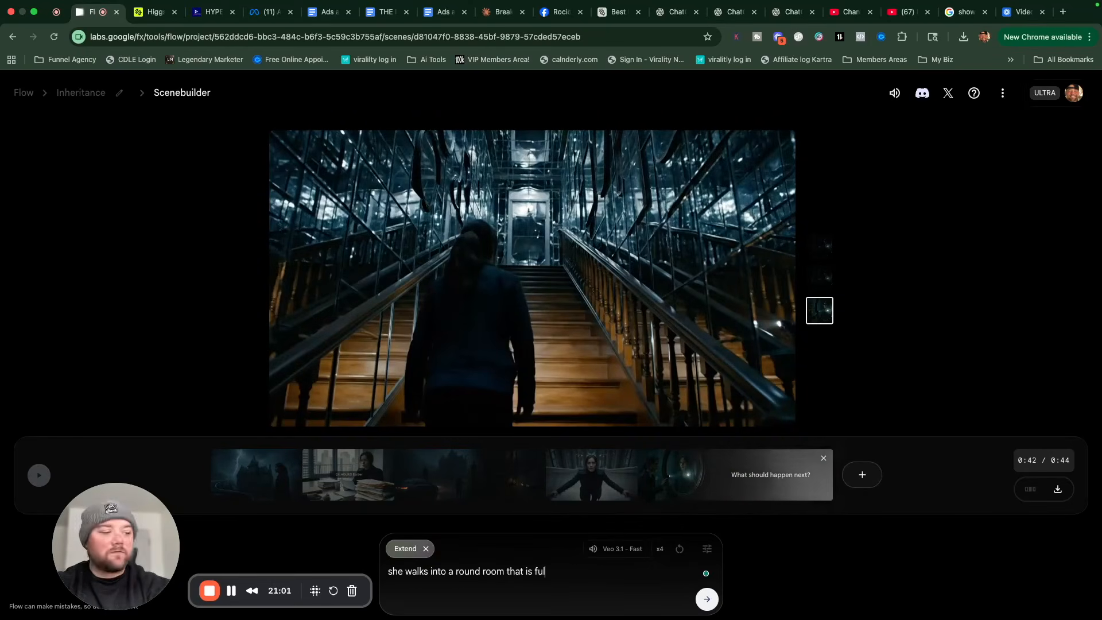
text(l of m)
key(BackSpace)
key(BackSpace)
key(BackSpace)
key(BackSpace)
key(BackSpace)
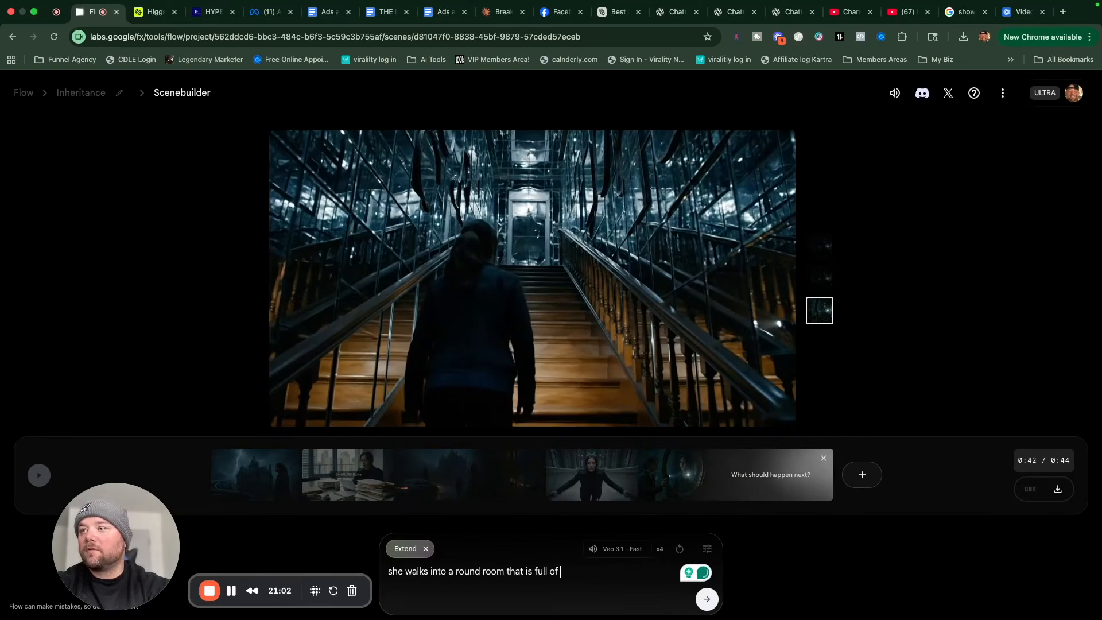
Step: Continue the extension prompt with "that has high ceilings", correcting the spelling of the last word
text(t)
key(BackSpace)
text(that has)
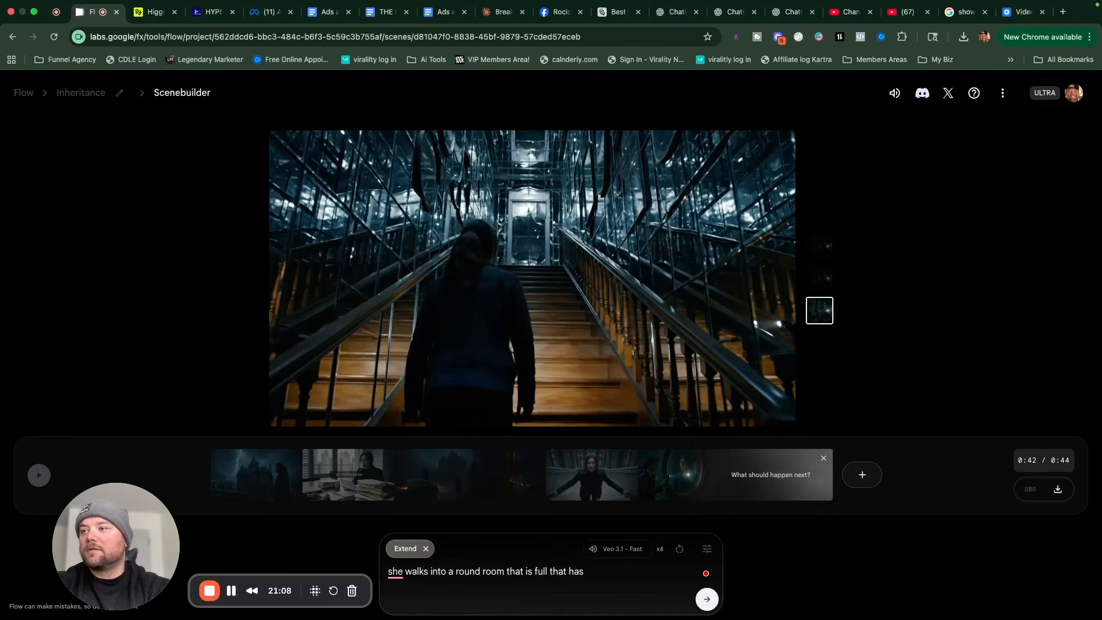
key(BackSpace)
key(BackSpace)
key(BackSpace)
key(BackSpace)
text(could th)
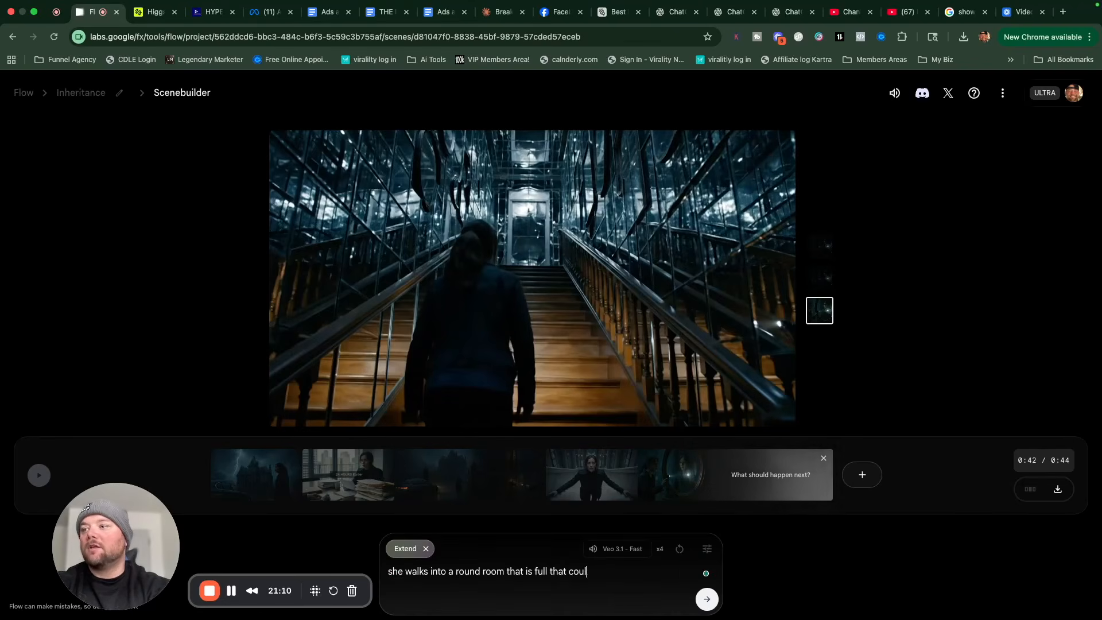
key(BackSpace)
text(wo)
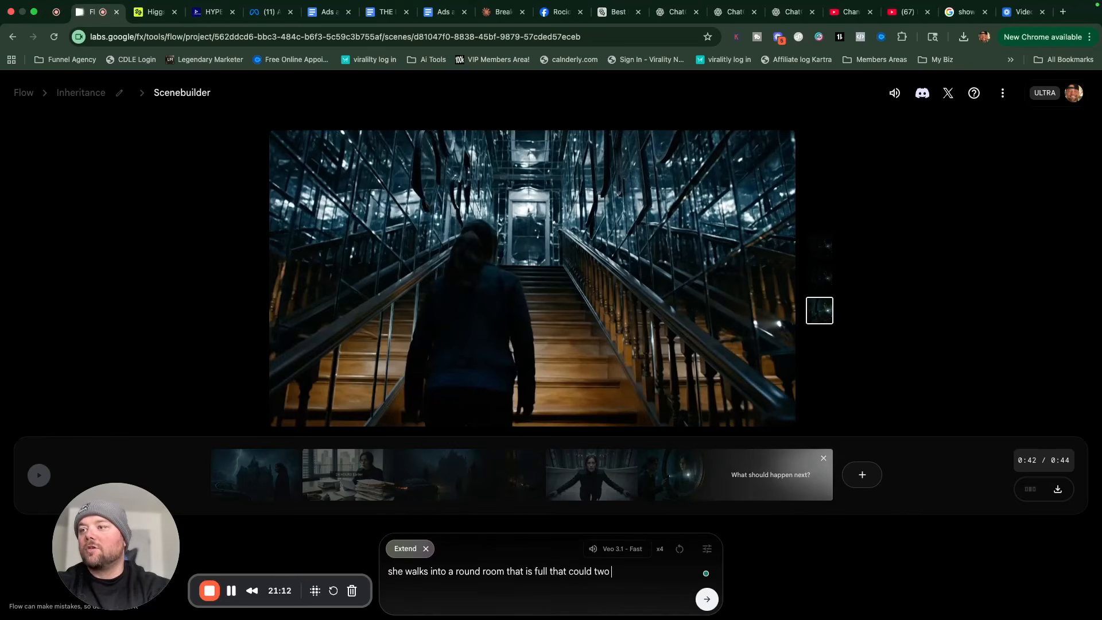
key(BackSpace)
key(BackSpace)
key(BackSpace)
key(BackSpace)
key(BackSpace)
key(BackSpace)
key(BackSpace)
text(ha)
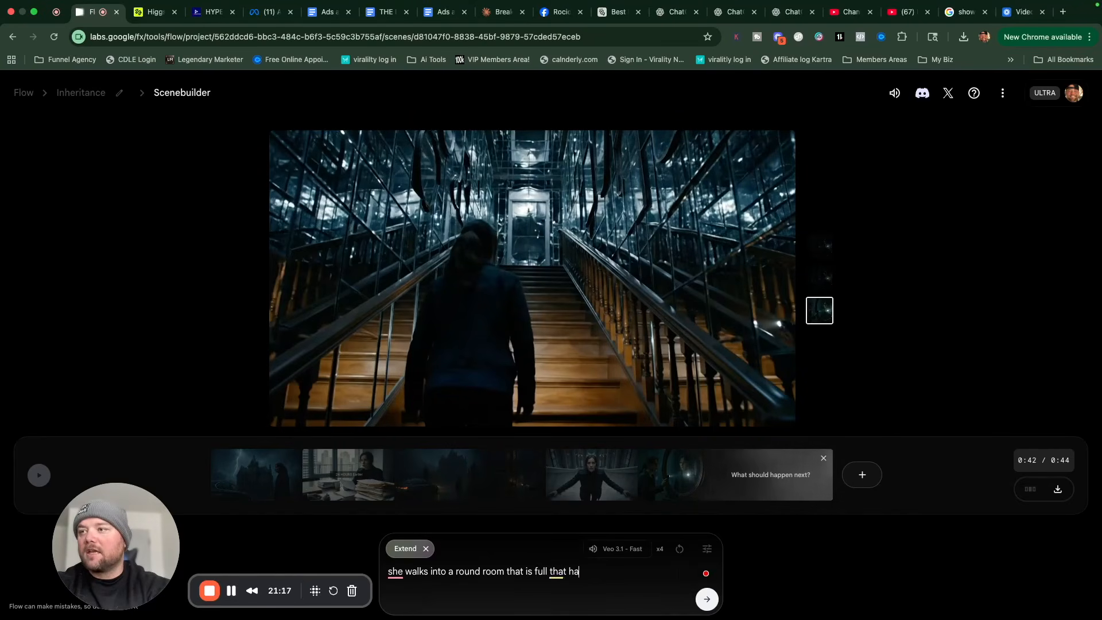
text(s high cielsing)
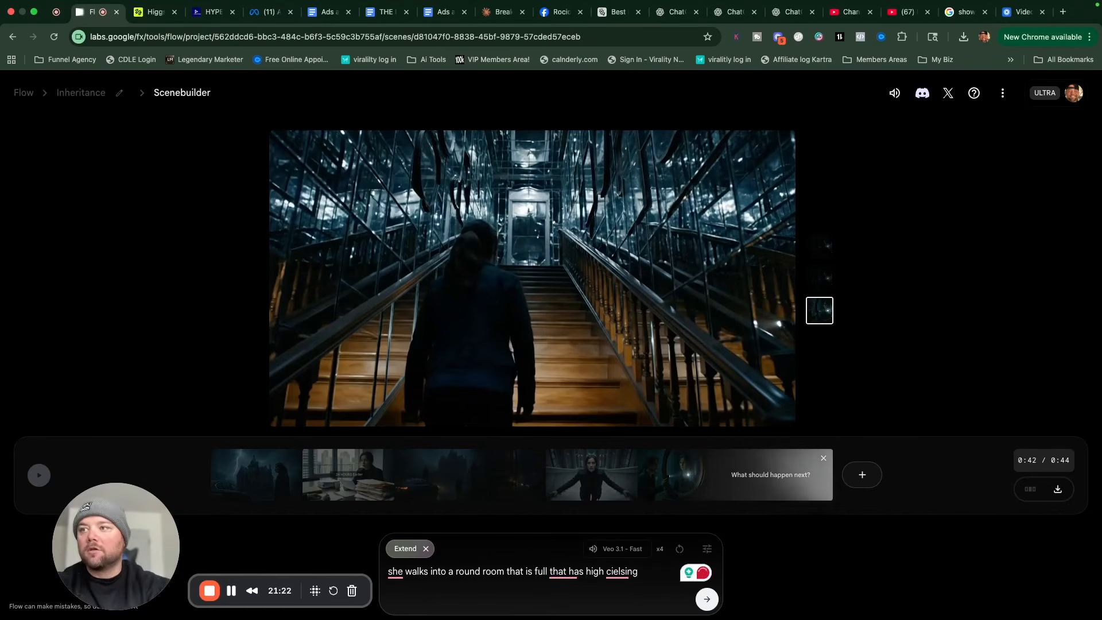
click(630, 575)
click(632, 492)
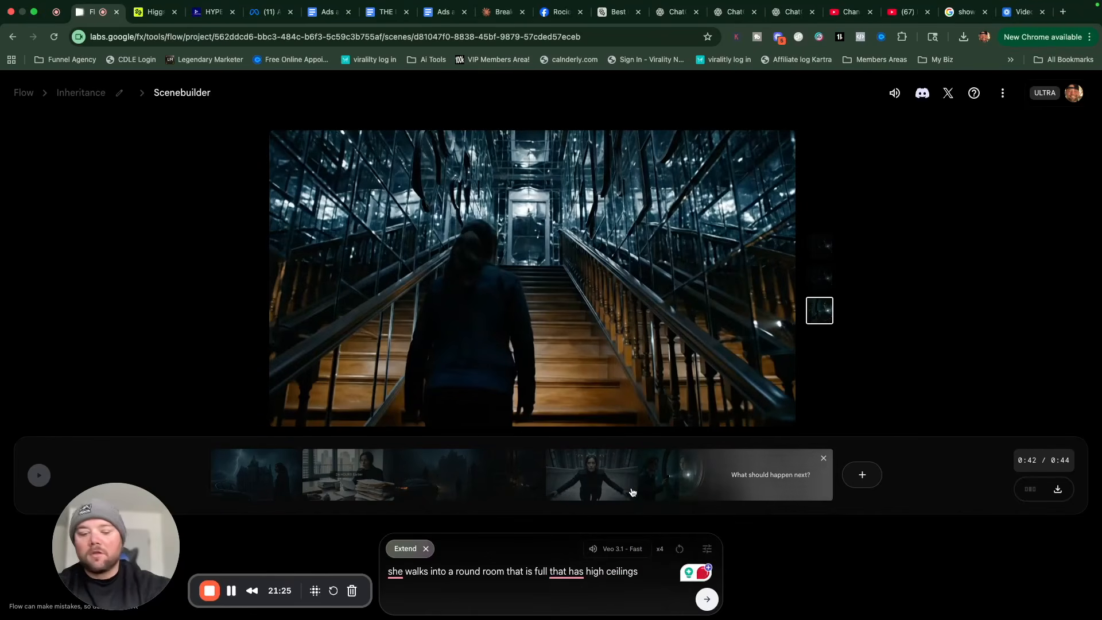
Step: Add ", and mirros that are are all over the walls, bigs small ones," to the extension prompt
text(, and m)
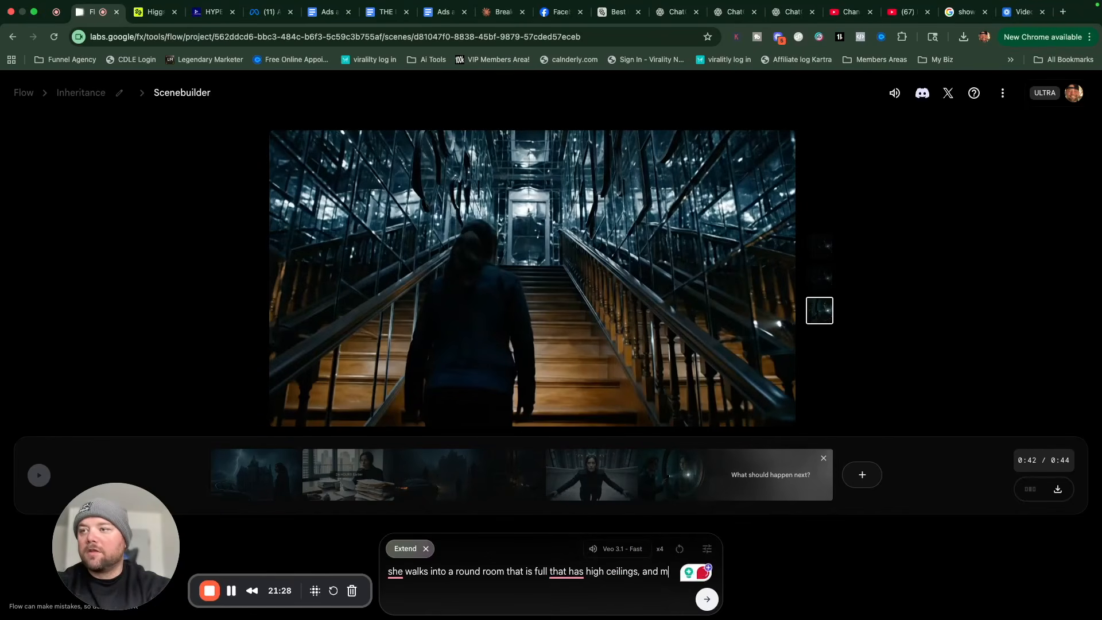
text(iiros)
key(BackSpace)
key(BackSpace)
key(BackSpace)
key(BackSpace)
key(BackSpace)
text(rros th)
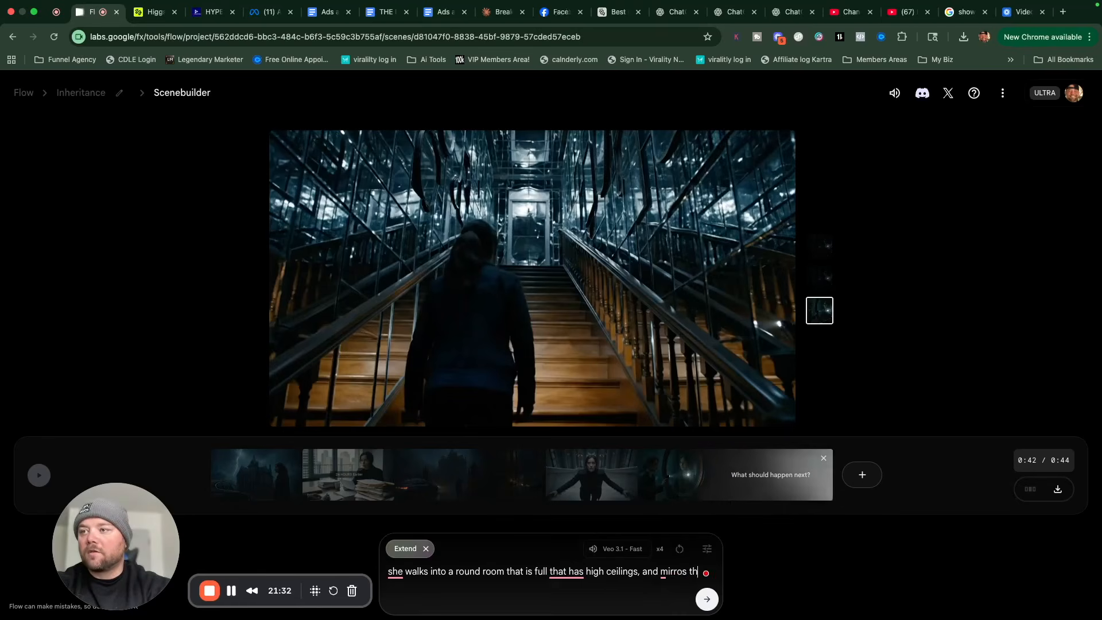
text(at are stand)
key(BackSpace)
key(BackSpace)
key(BackSpace)
key(BackSpace)
key(BackSpace)
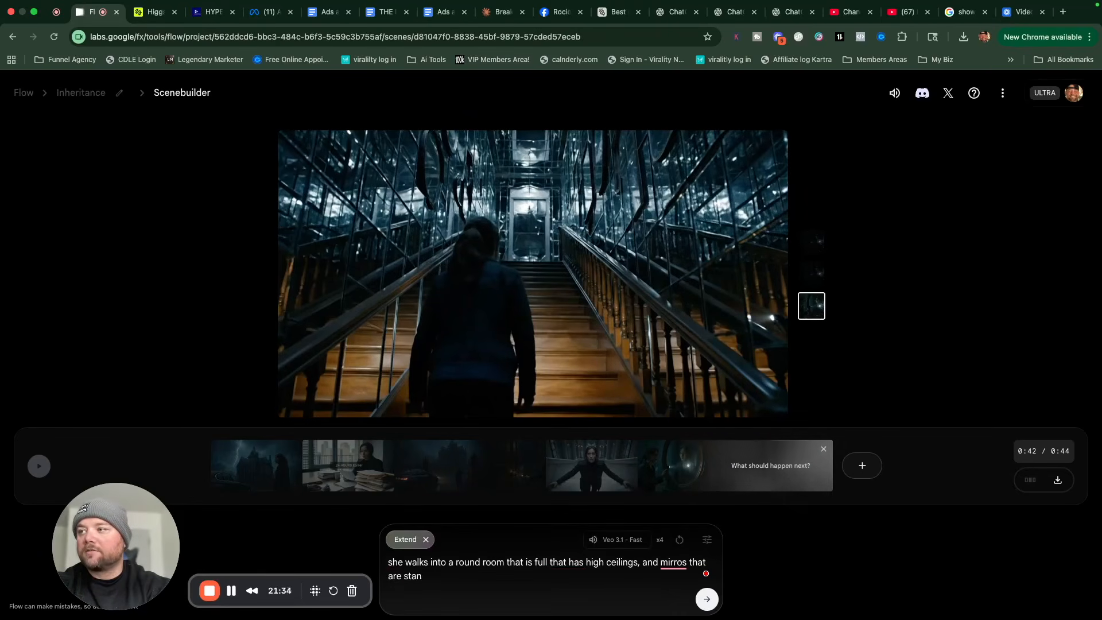
text(are all over the w)
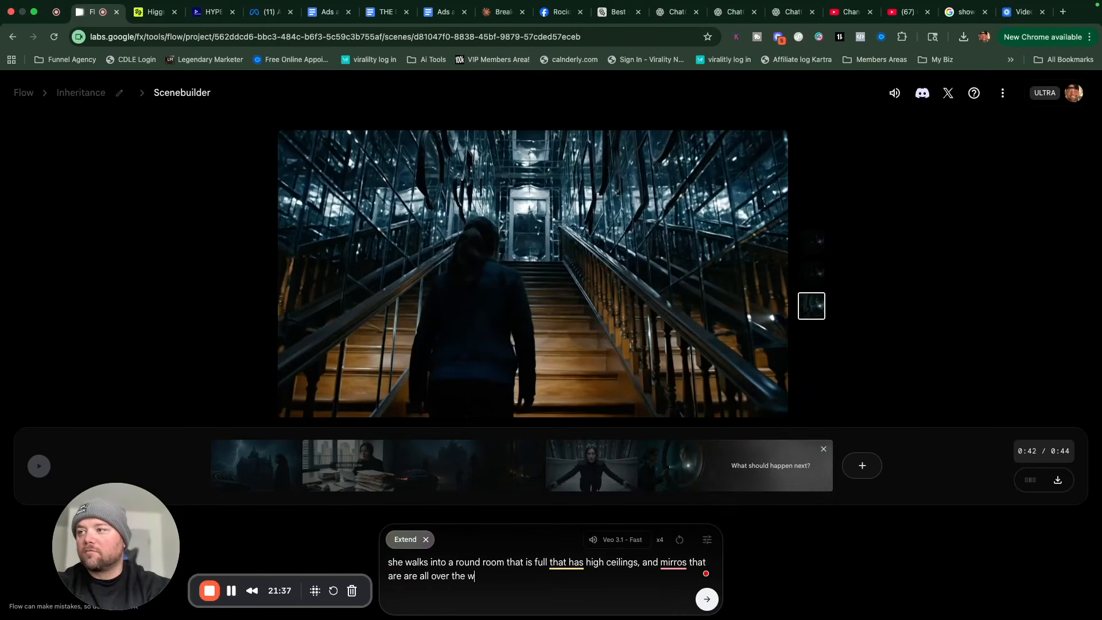
text(alls, big)
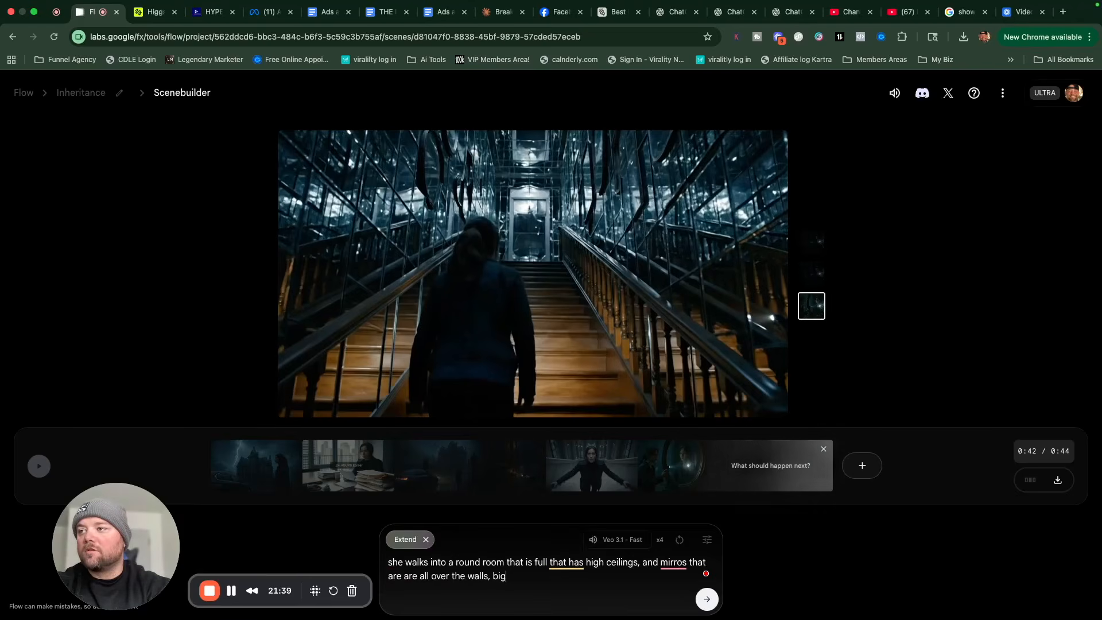
text(s small)
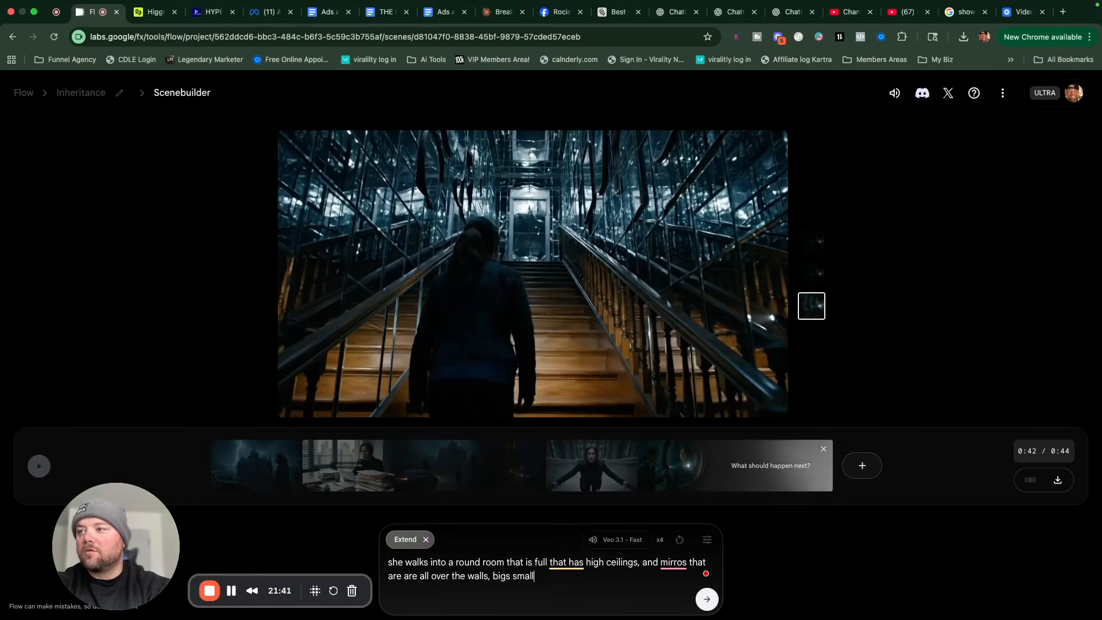
text( ones, b)
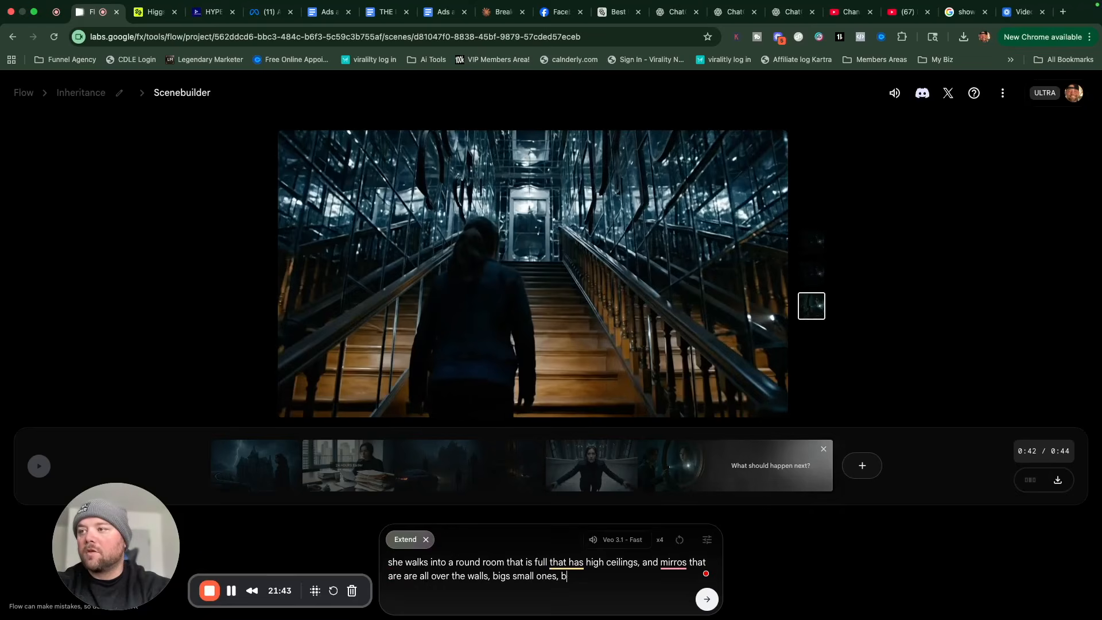
Step: Continue the extension prompt with "but there only place that is not a mioor on the wall is the frames so"
text(ut there only place that)
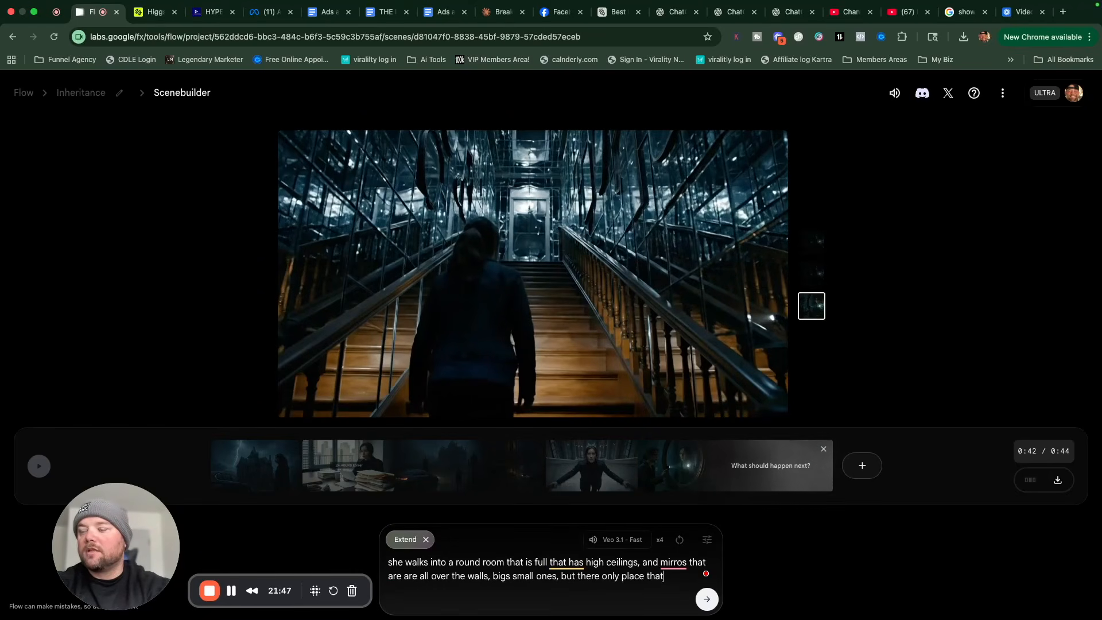
text( is not a mioor)
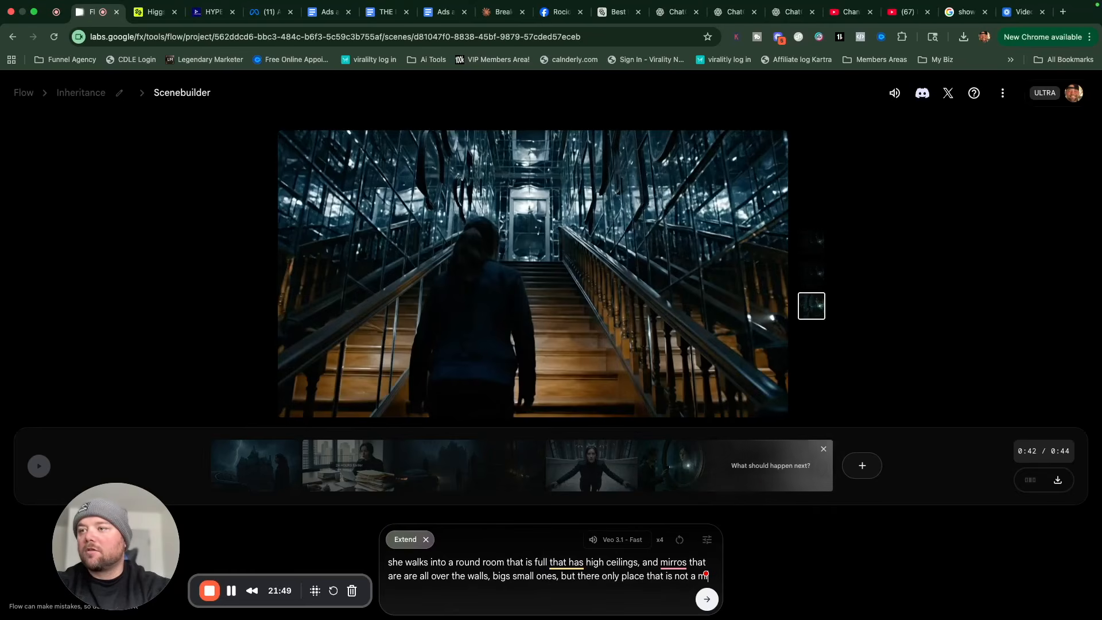
text( on the wa)
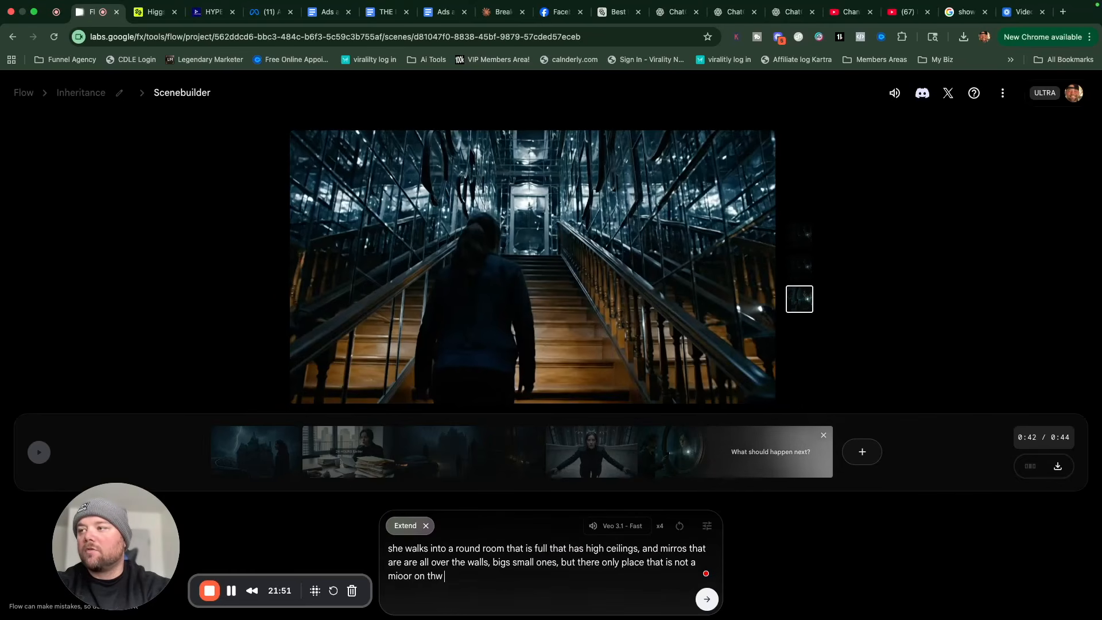
text(ll is the )
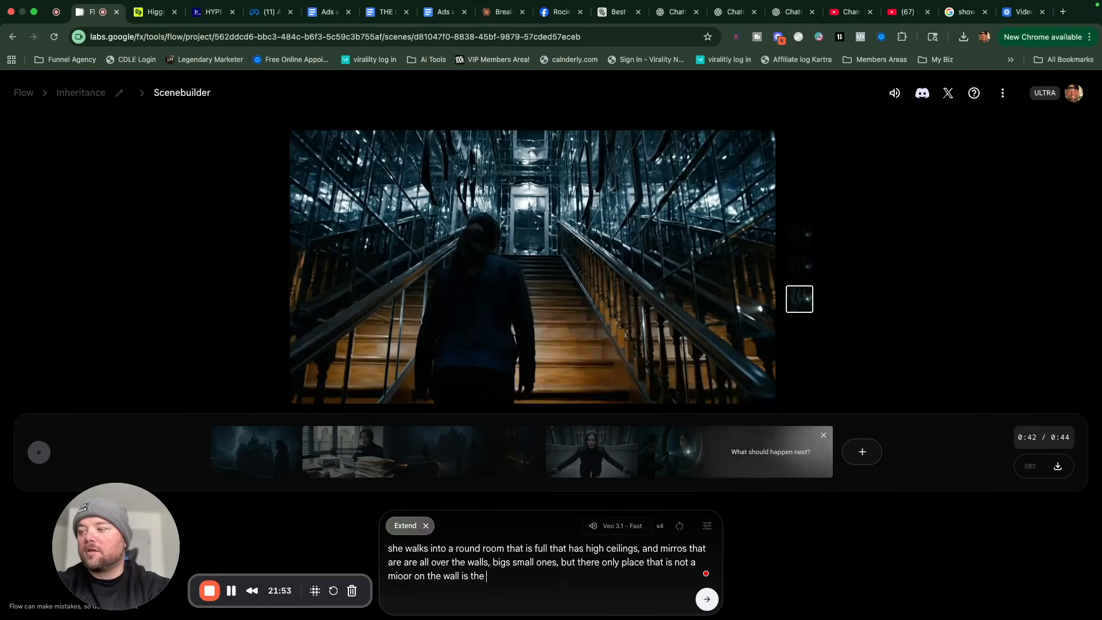
text(frames so)
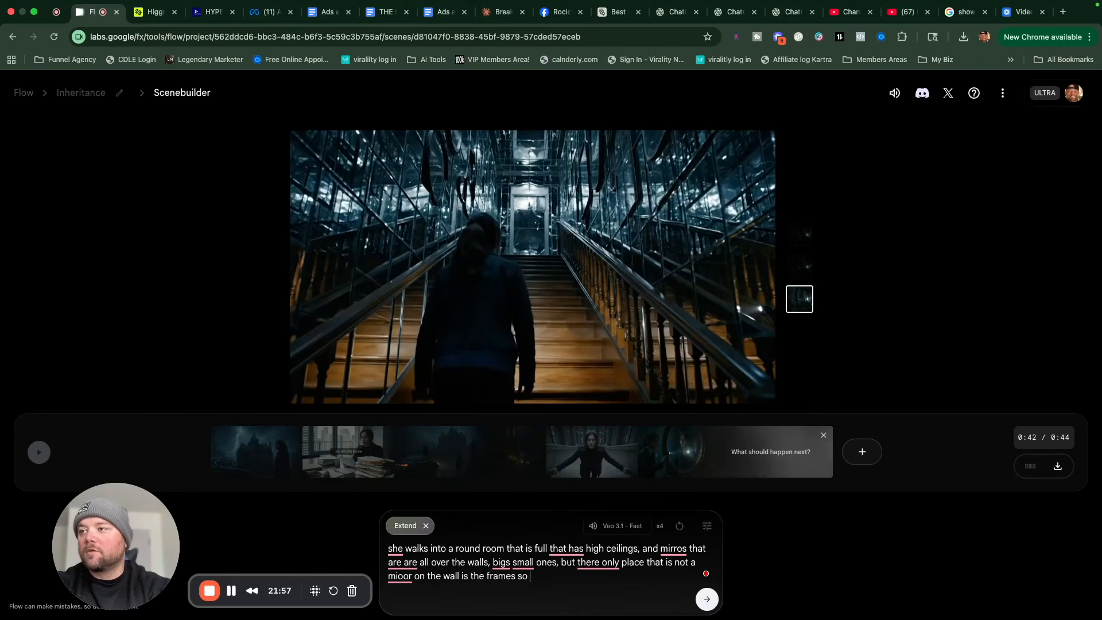
Step: Continue the prompt with "they are packed tight and", the heroine's first name, and "walks in the room sloly and dose a 360 around as"
text( they are packed)
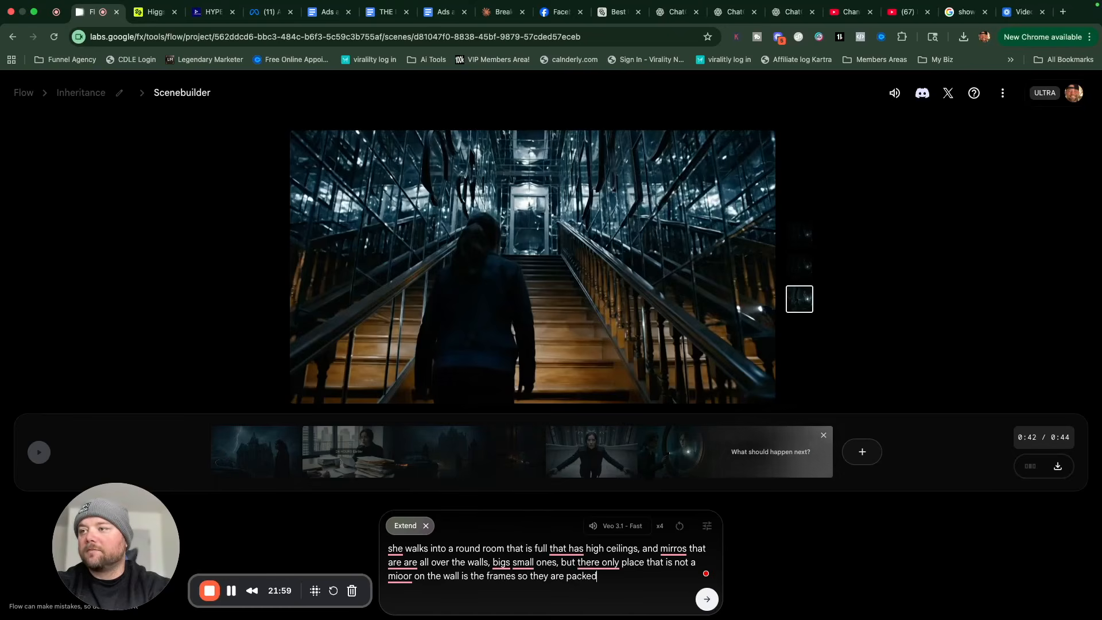
text( tight and em)
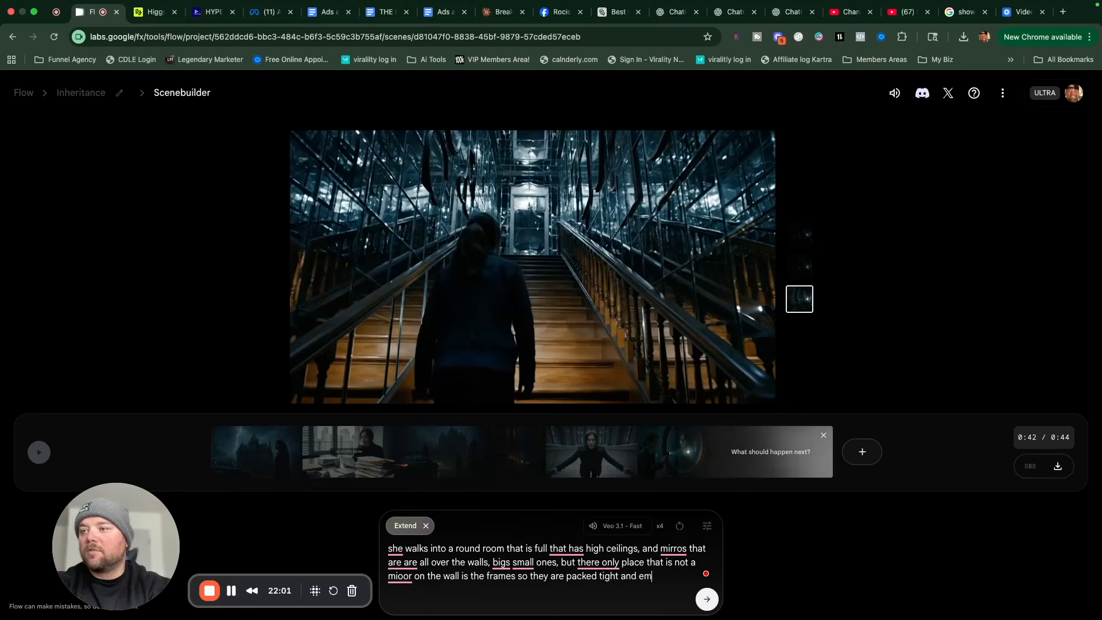
text(ma walks in the r)
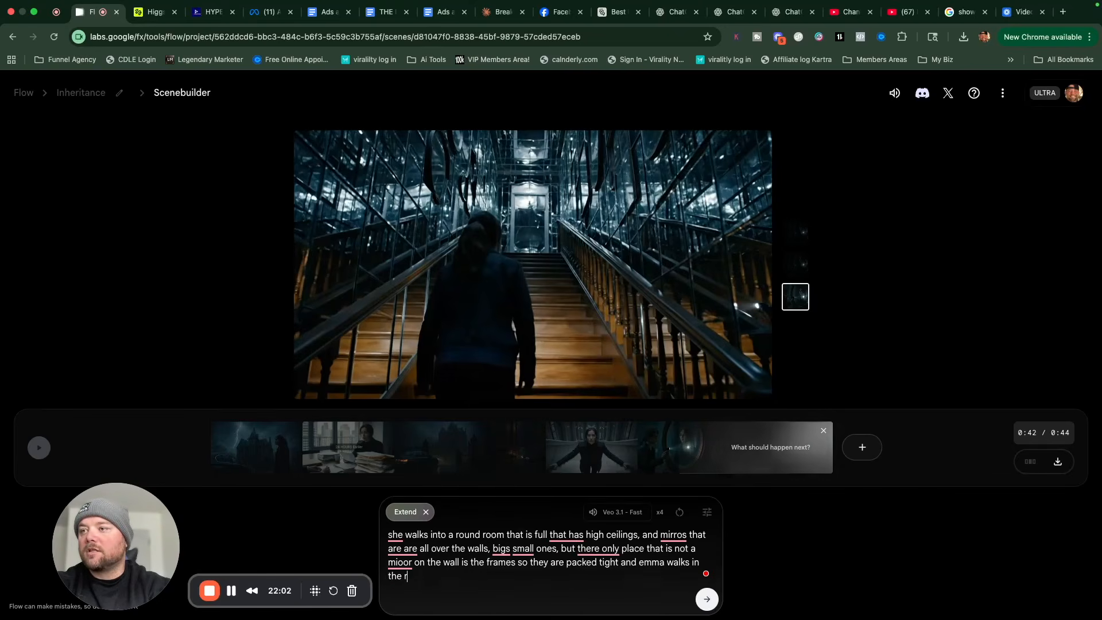
text(oom sloly and dose s)
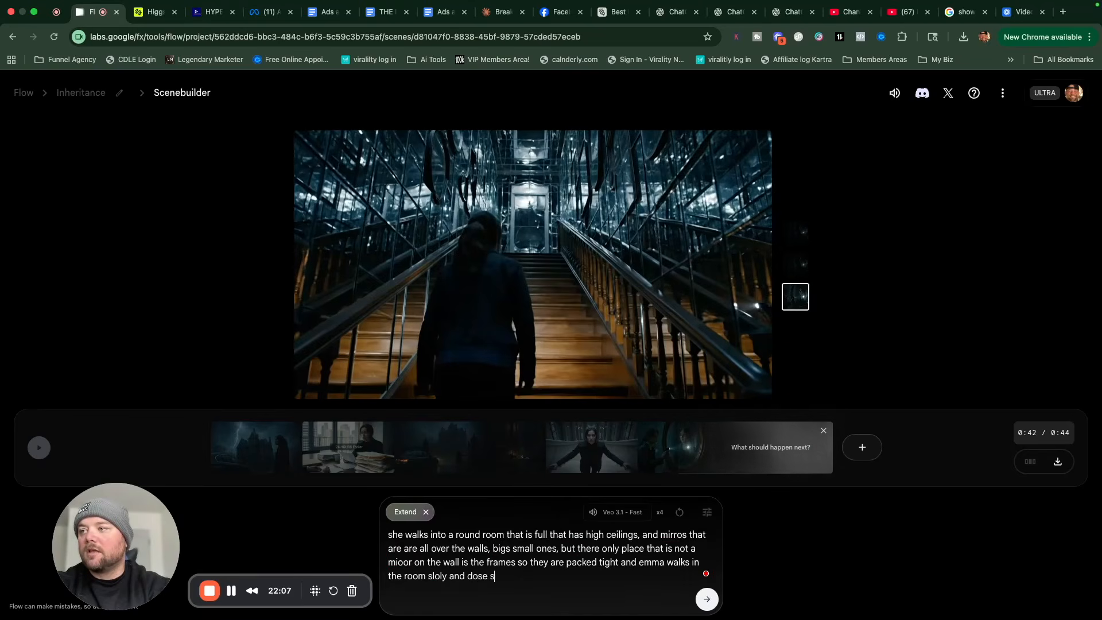
key(BackSpace)
text(a 360)
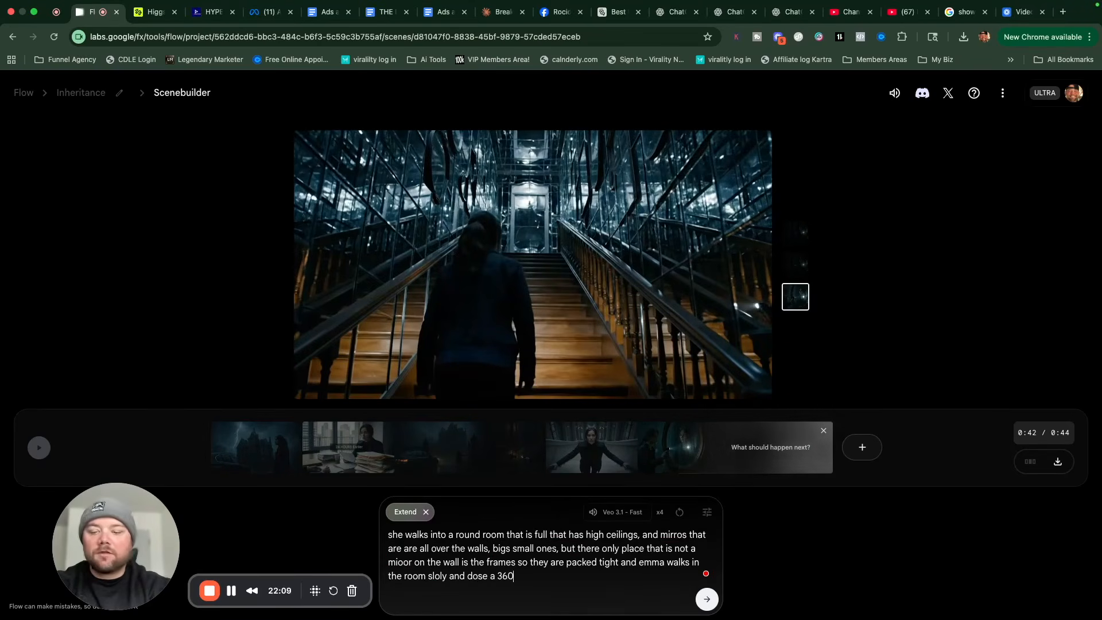
text( around as )
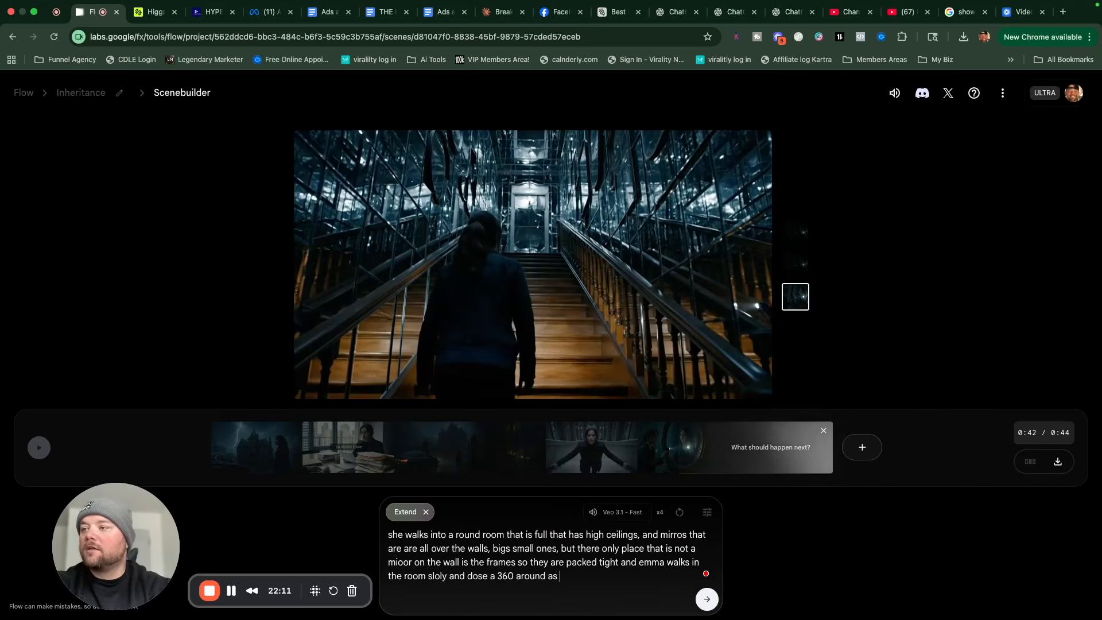
Step: Finish the prompt with "we move from her face to a drone shot that shows how big this room is." and generate the extension
text(we d)
text(o)
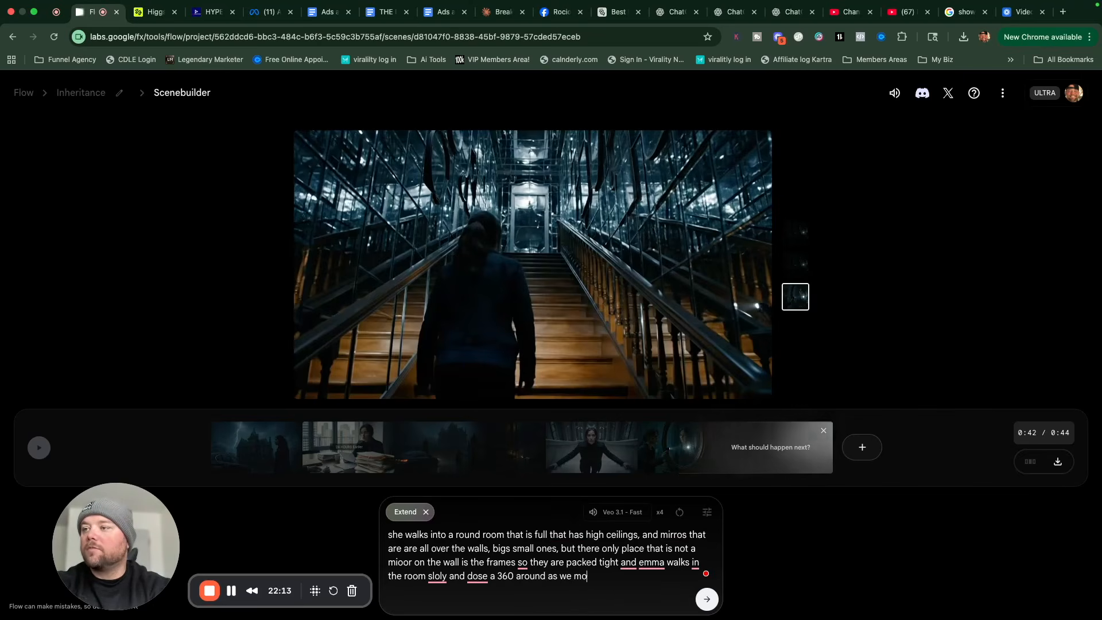
text(ve from her face to a drone)
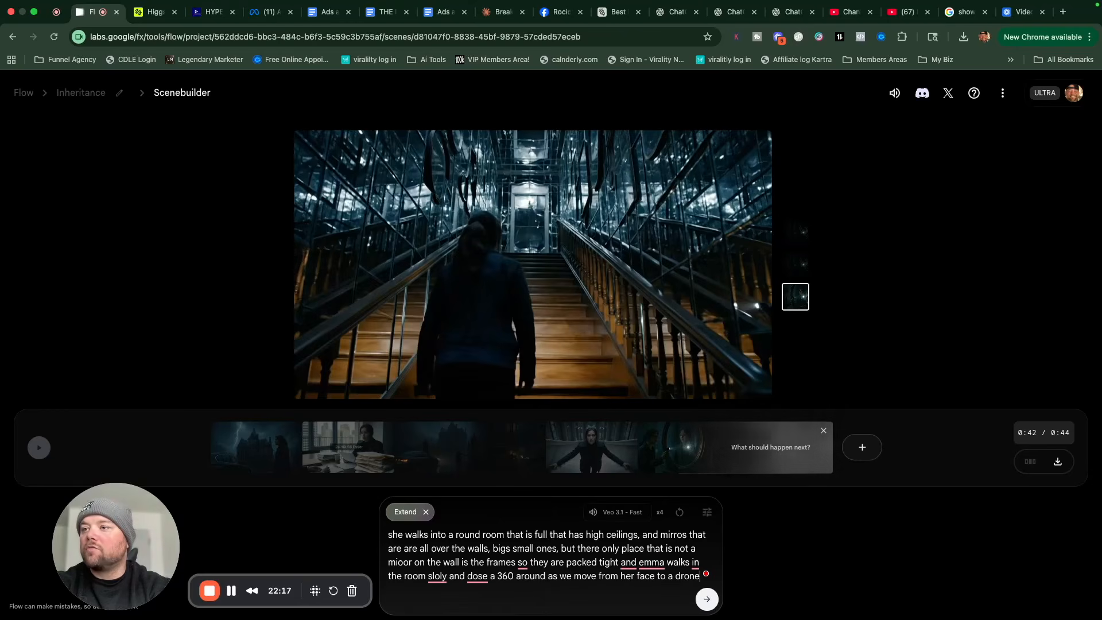
text( shot )
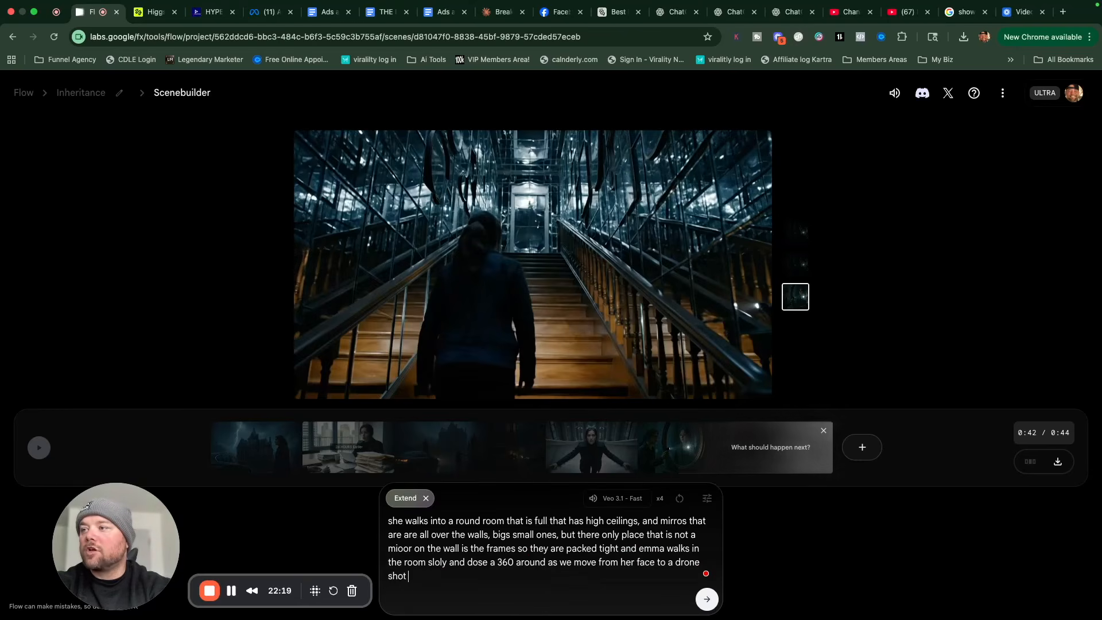
text(that shows ho)
text(w bug this)
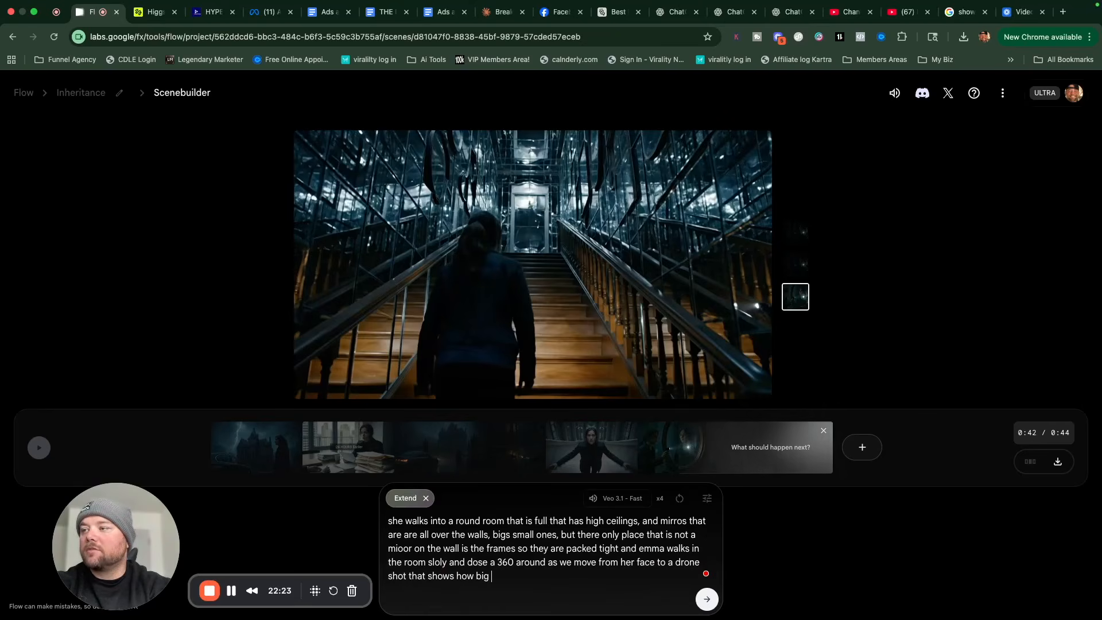
text( room is.)
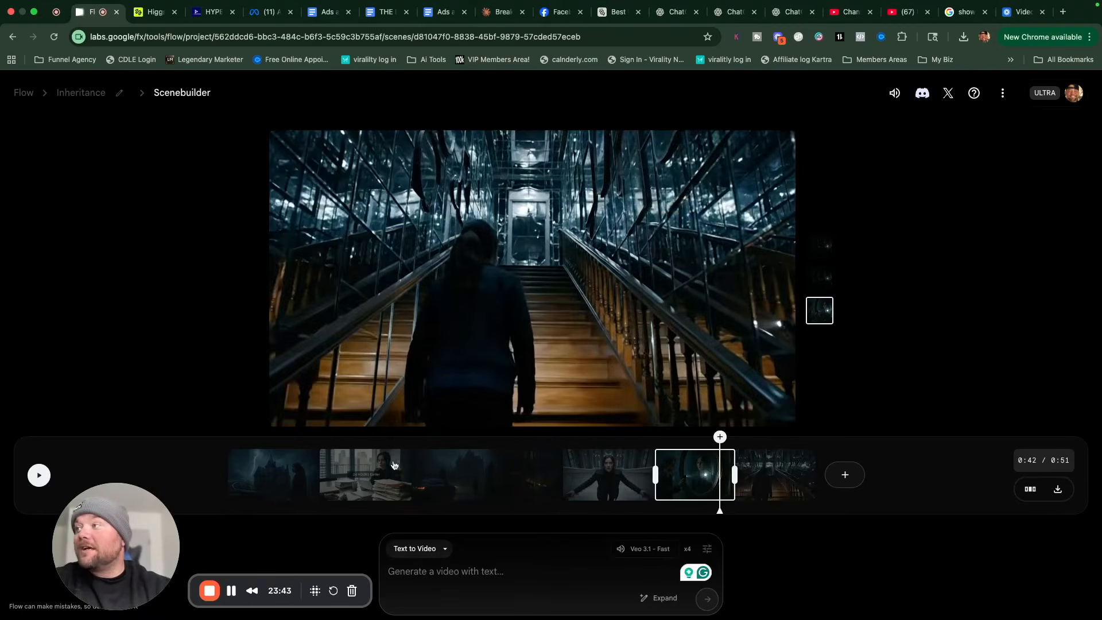
Step: Play the new mirror-room extension and replay its opening staircase section to judge the shot
click(39, 476)
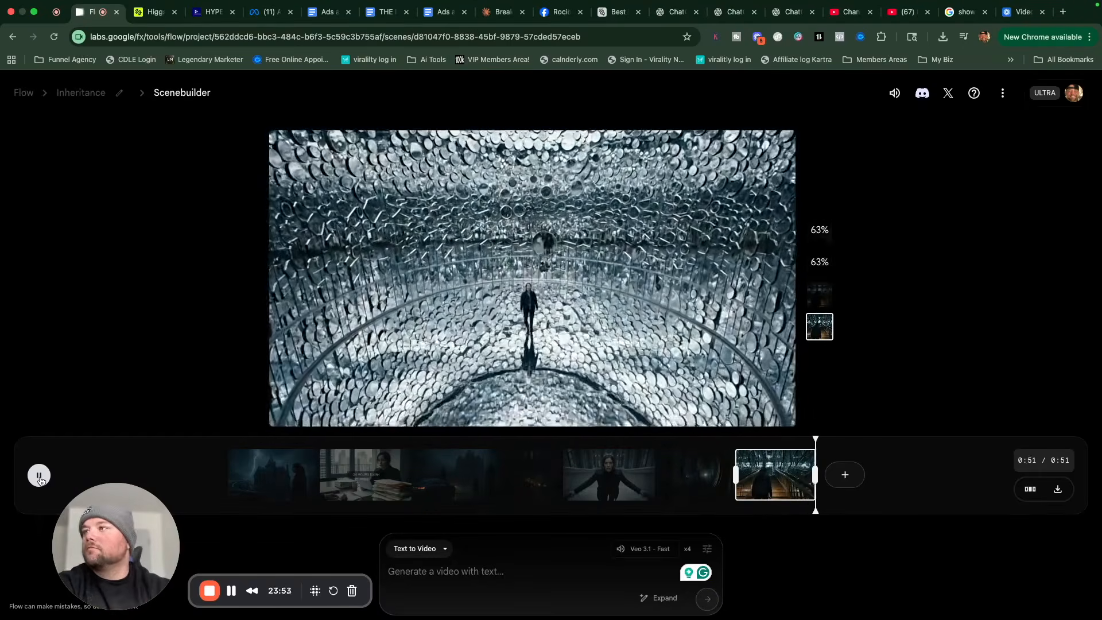
click(790, 498)
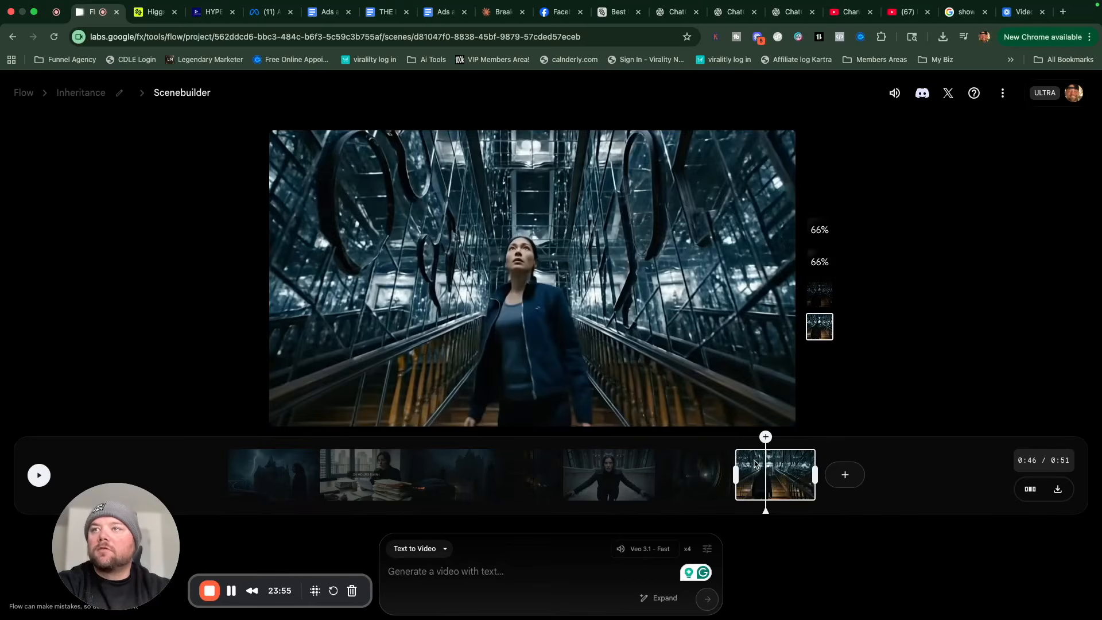
drag(768, 470, 744, 469)
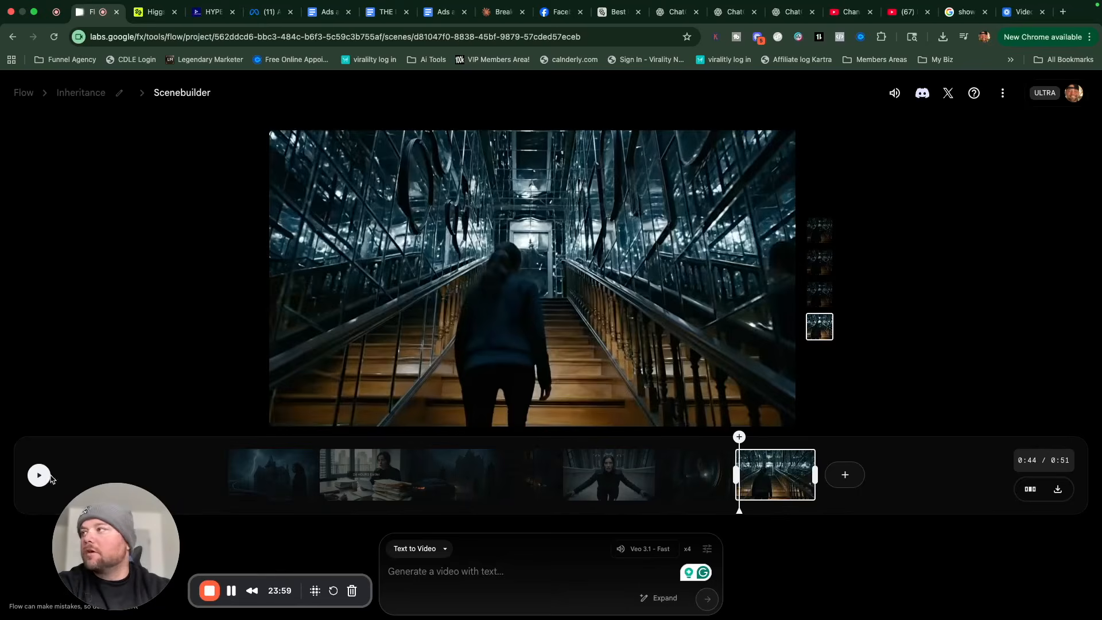
click(38, 475)
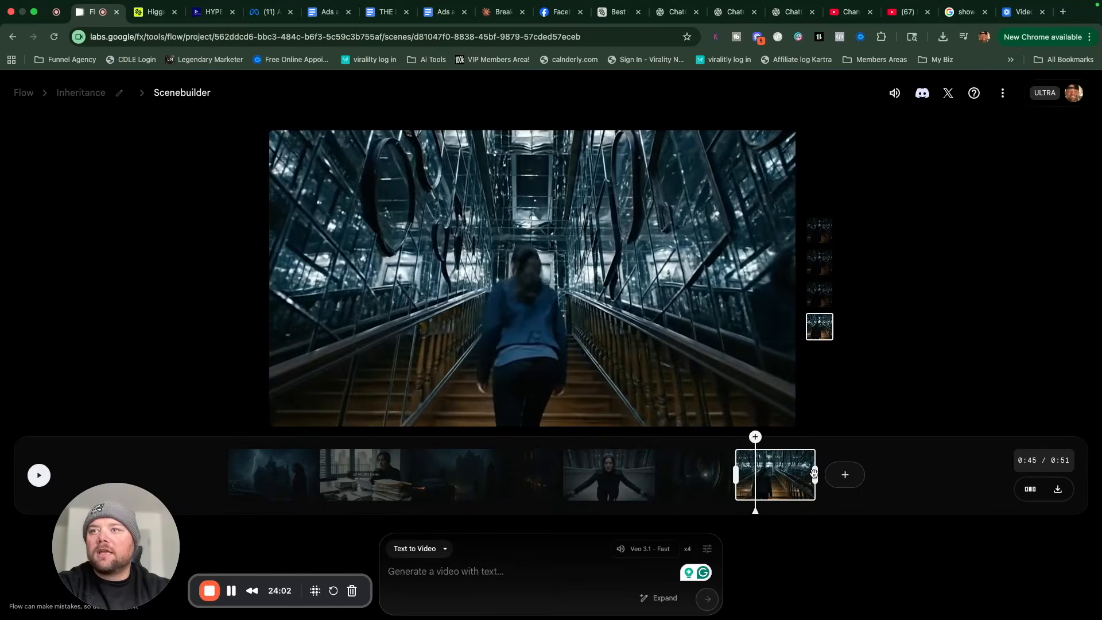
Step: Try trimming the end of the mirror-room clip, and remove that clip from the timeline
drag(814, 473, 778, 481)
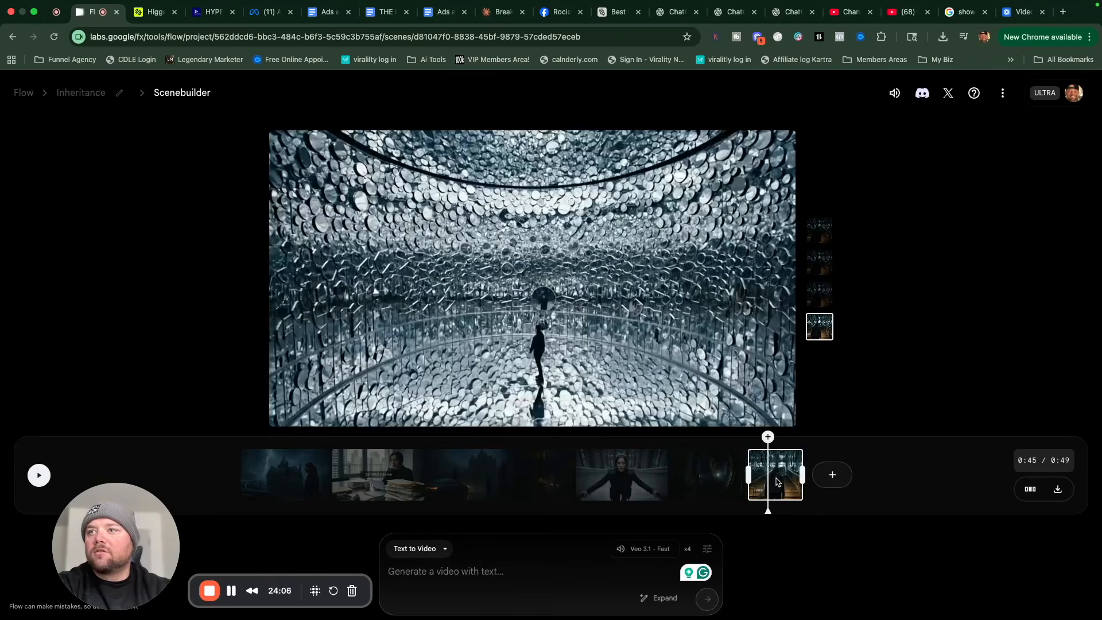
click(1031, 489)
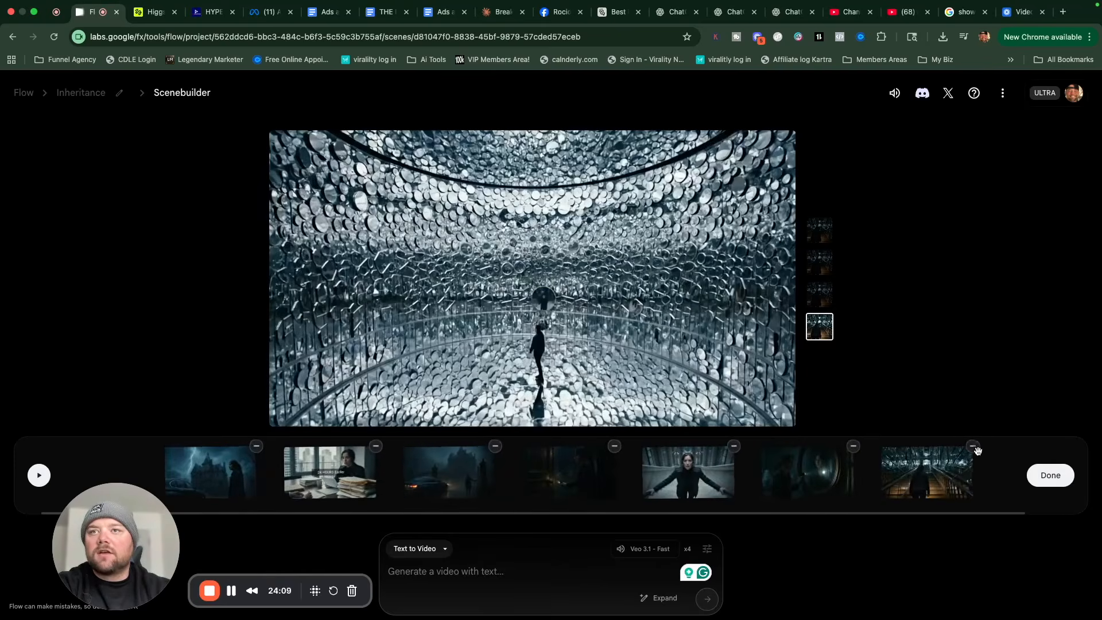
click(974, 447)
click(1062, 484)
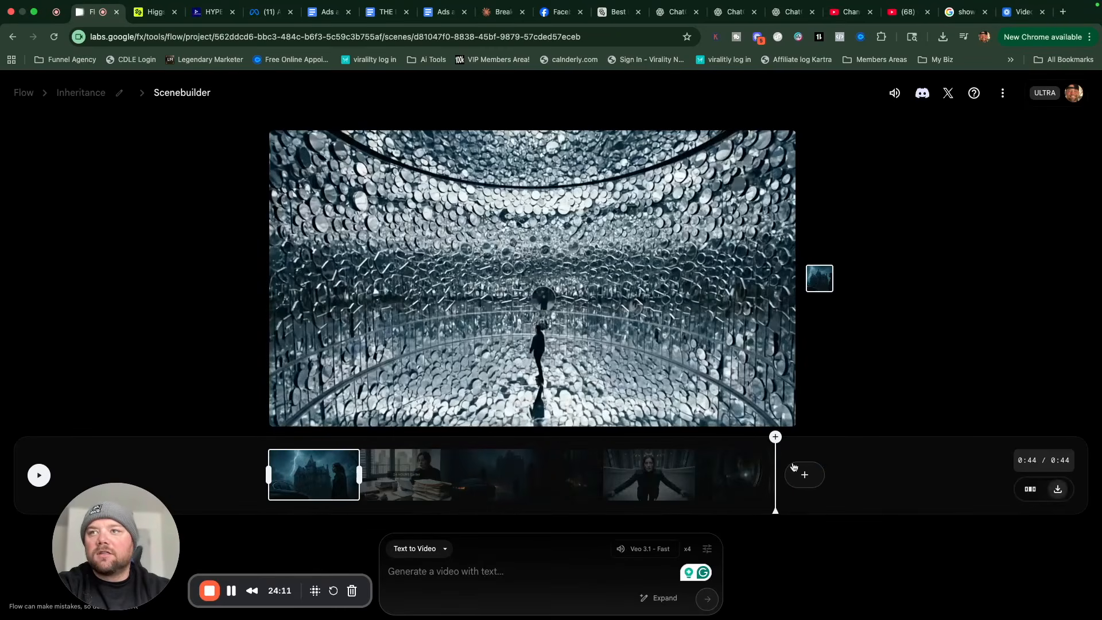
Step: Start extending the last clip from the staircase shot at 0:43 with the prompt text "have her walk to the"
click(747, 472)
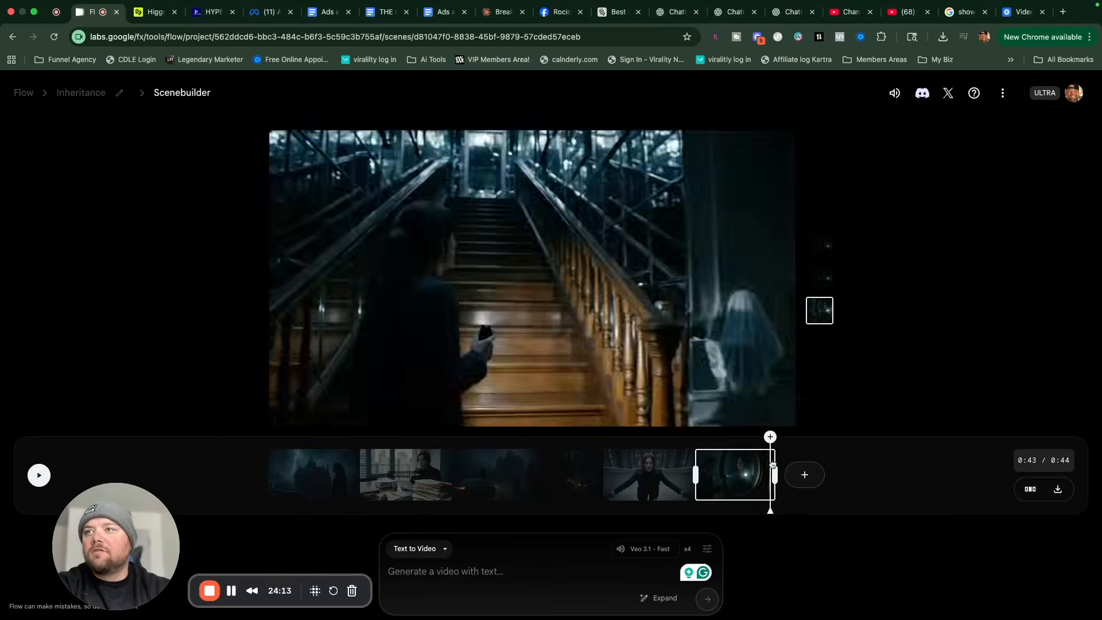
click(804, 475)
click(801, 441)
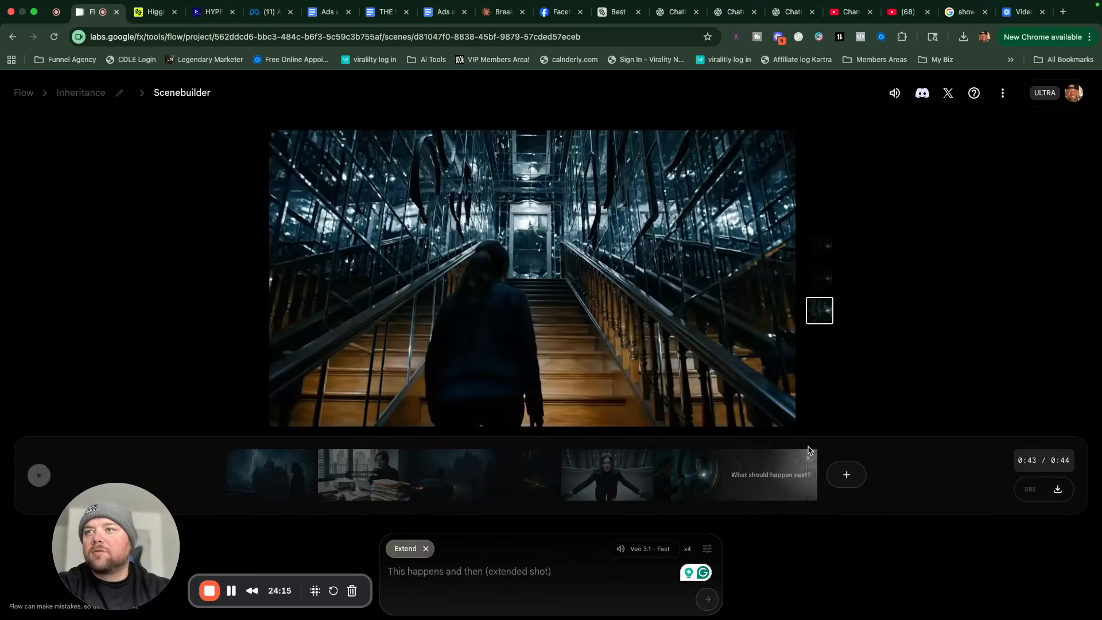
text(have her walk to t)
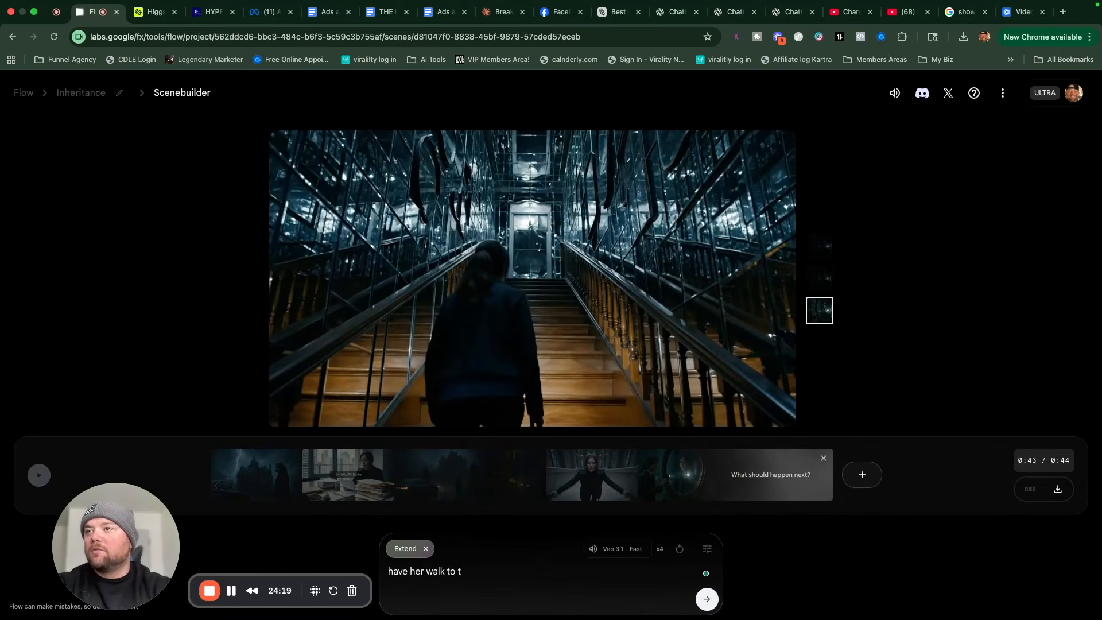
text(he)
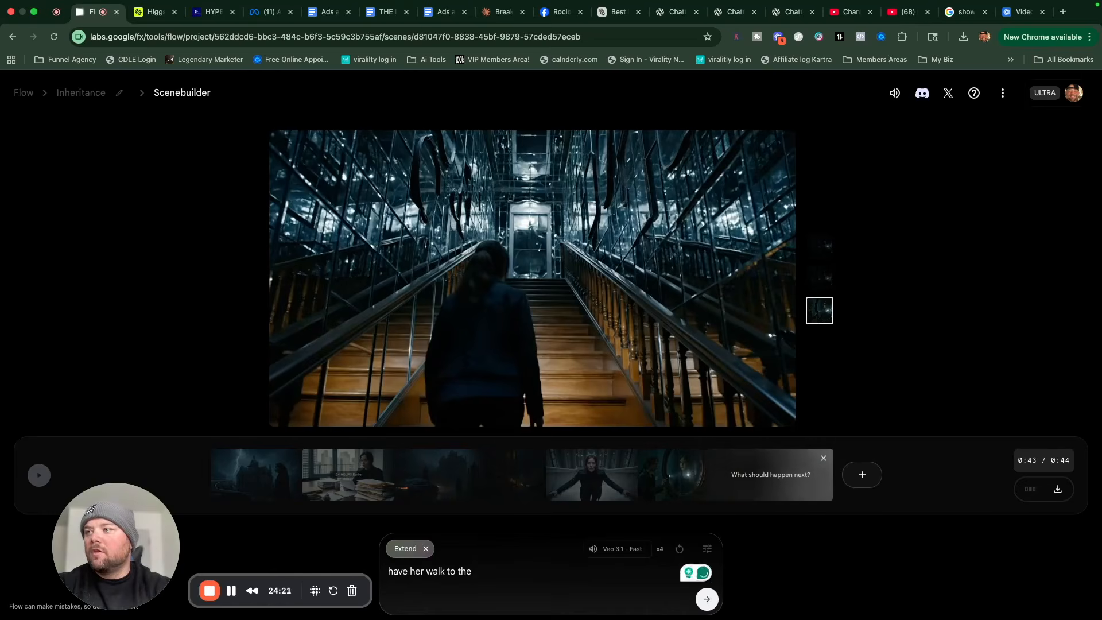
Step: Complete the prompt with "end of the stairs and open a door at the top." and generate the extension
text( end of the stiar)
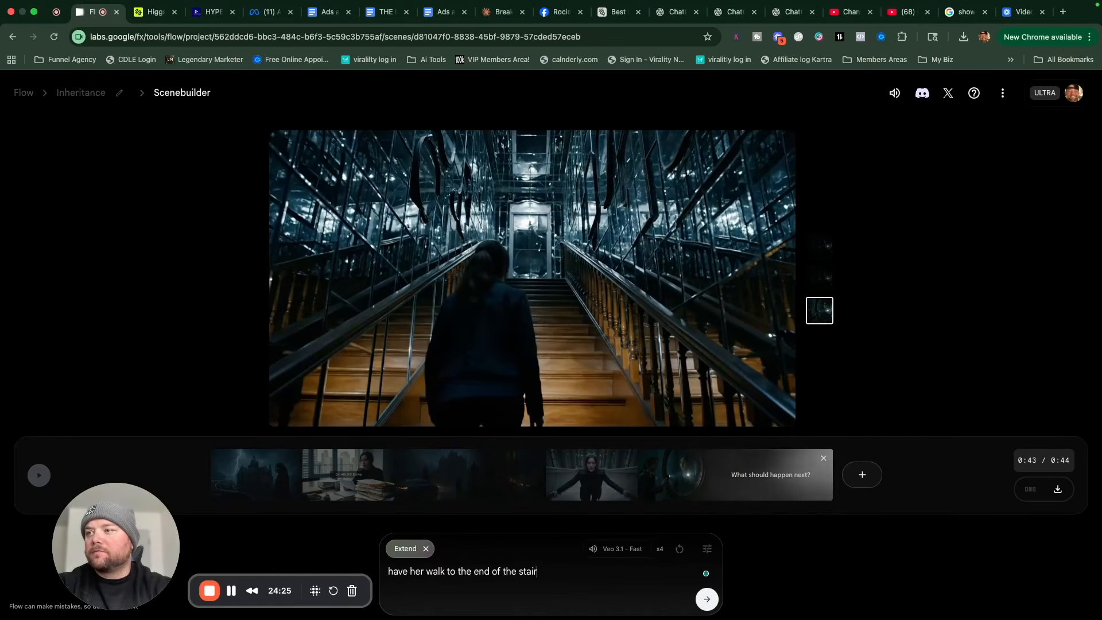
text(rs and opne)
key(BackSpace)
key(BackSpace)
key(BackSpace)
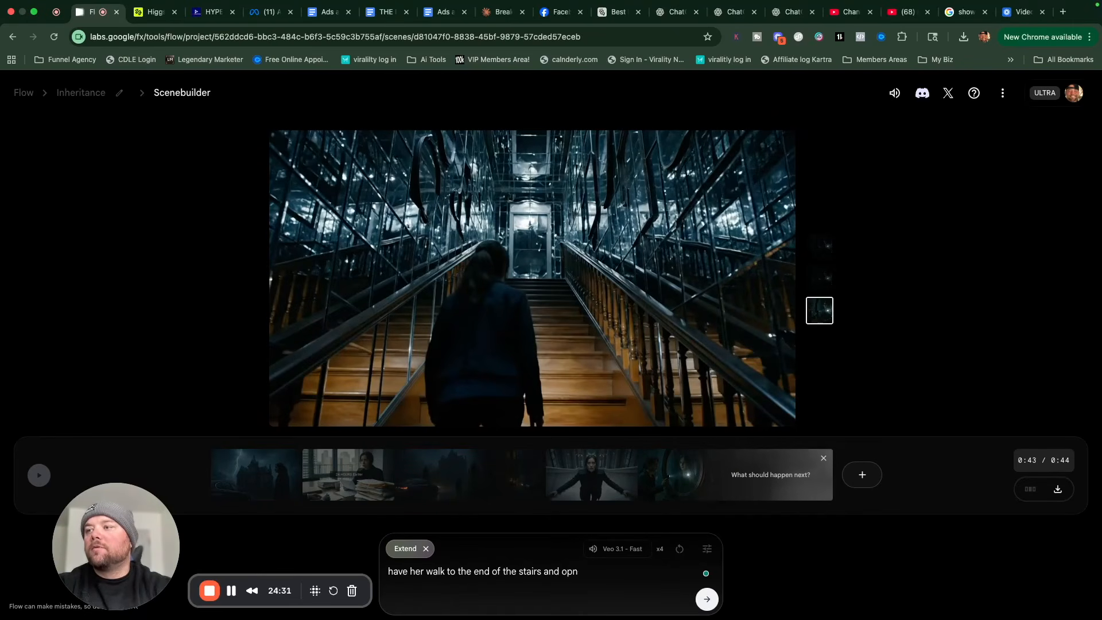
text(a door a)
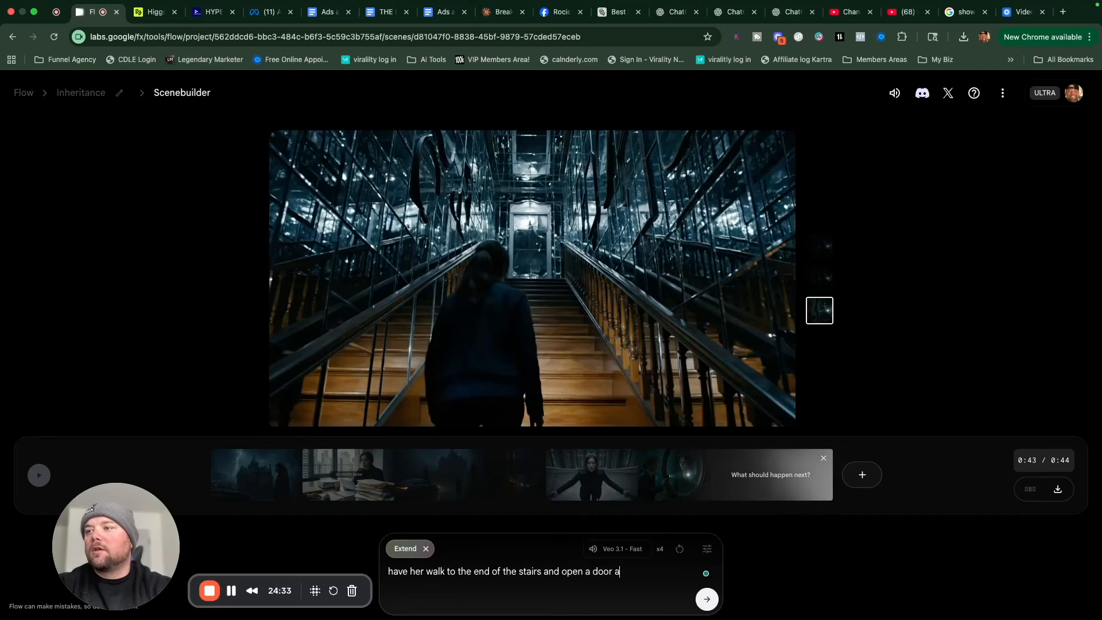
text(t the dot)
key(BackSpace)
key(BackSpace)
key(BackSpace)
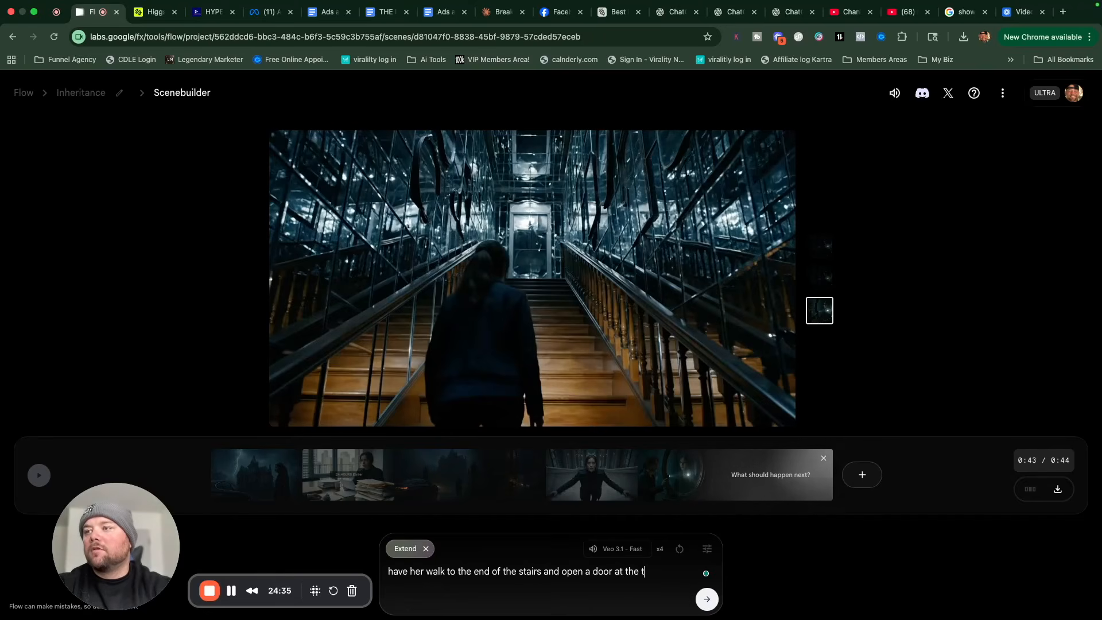
text(top.)
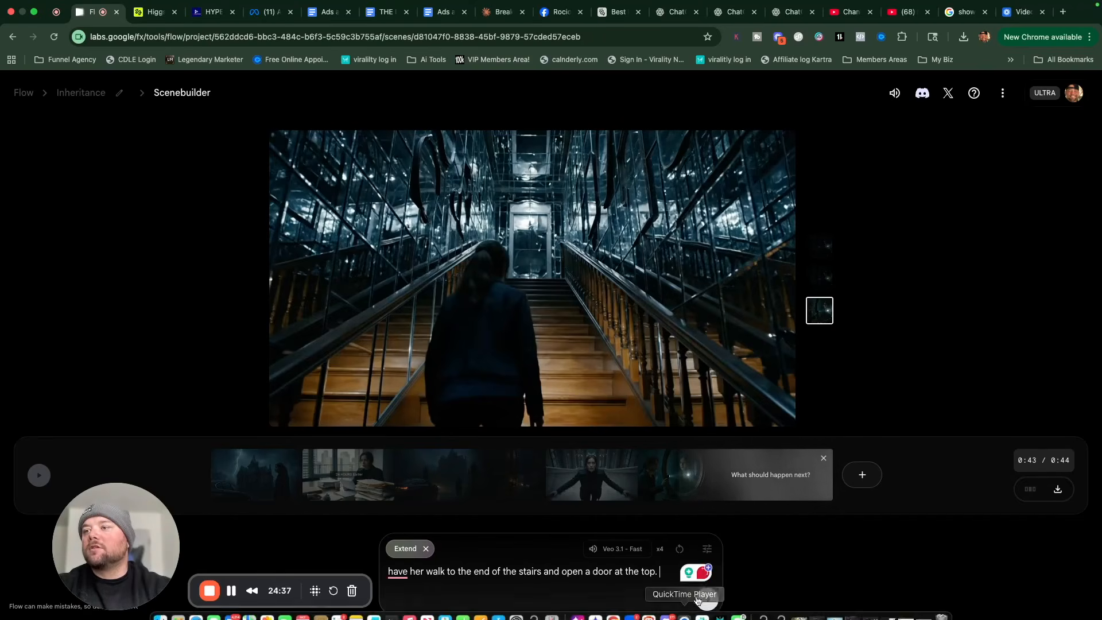
click(707, 600)
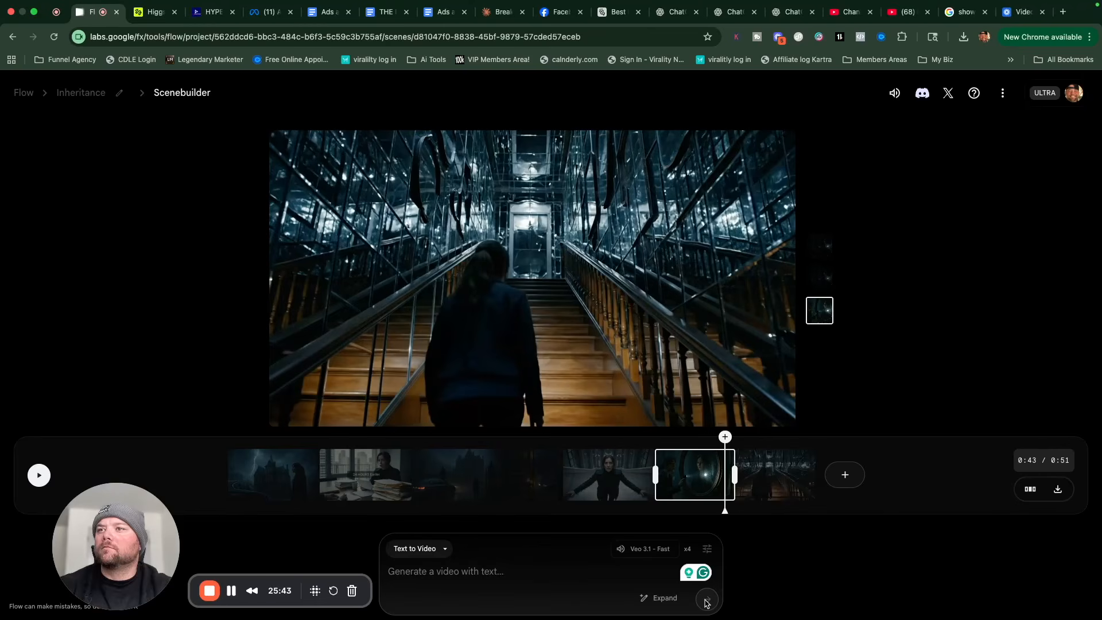
Step: Play the scene and scrub to the new staircase extension at about 0:49 to review it
click(39, 476)
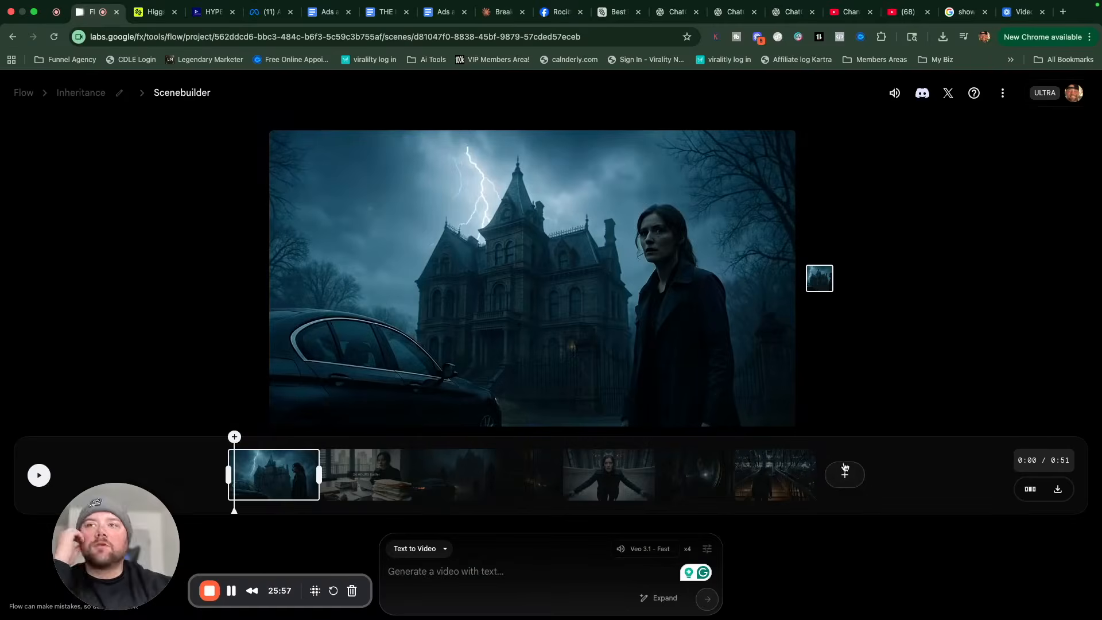
drag(234, 462, 796, 462)
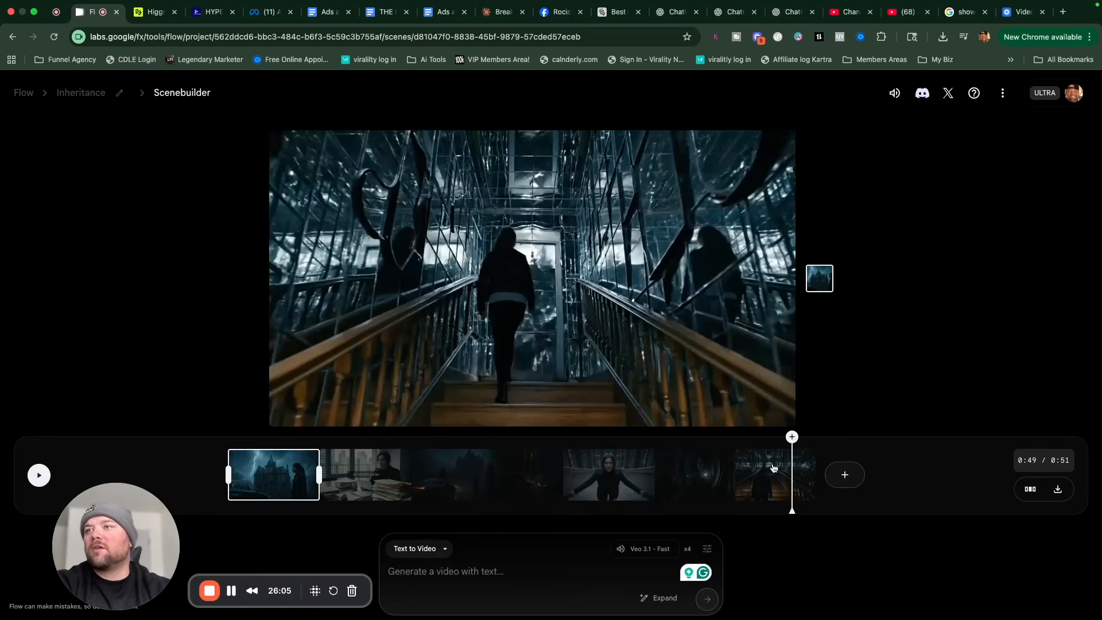
Step: Play the assembled scene from 0:00 to review the whole clip sequence
drag(793, 470, 220, 460)
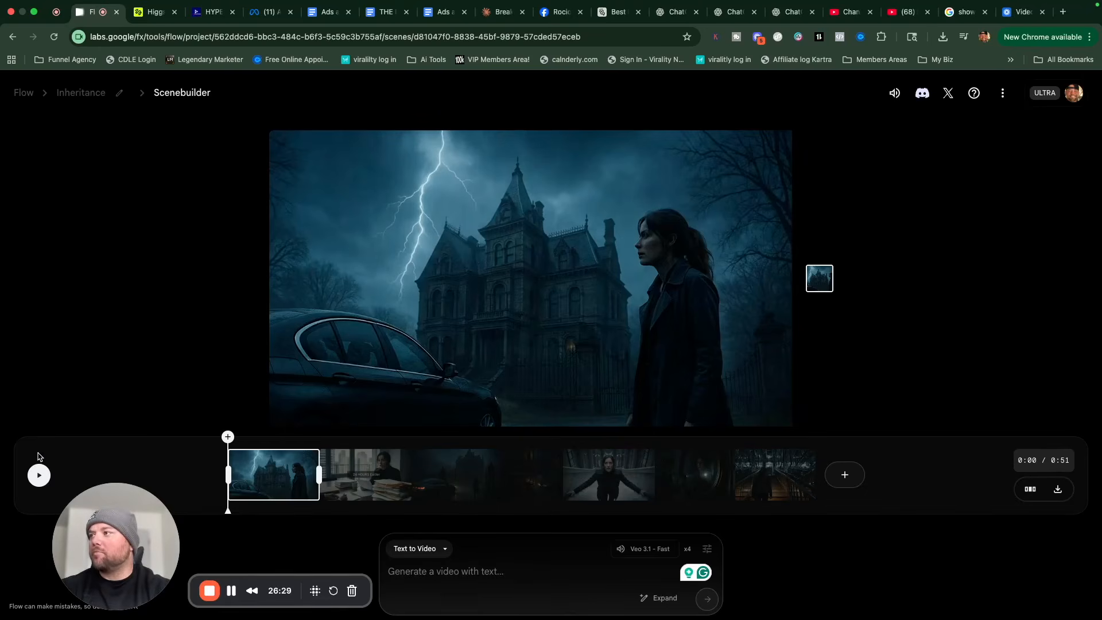
click(40, 475)
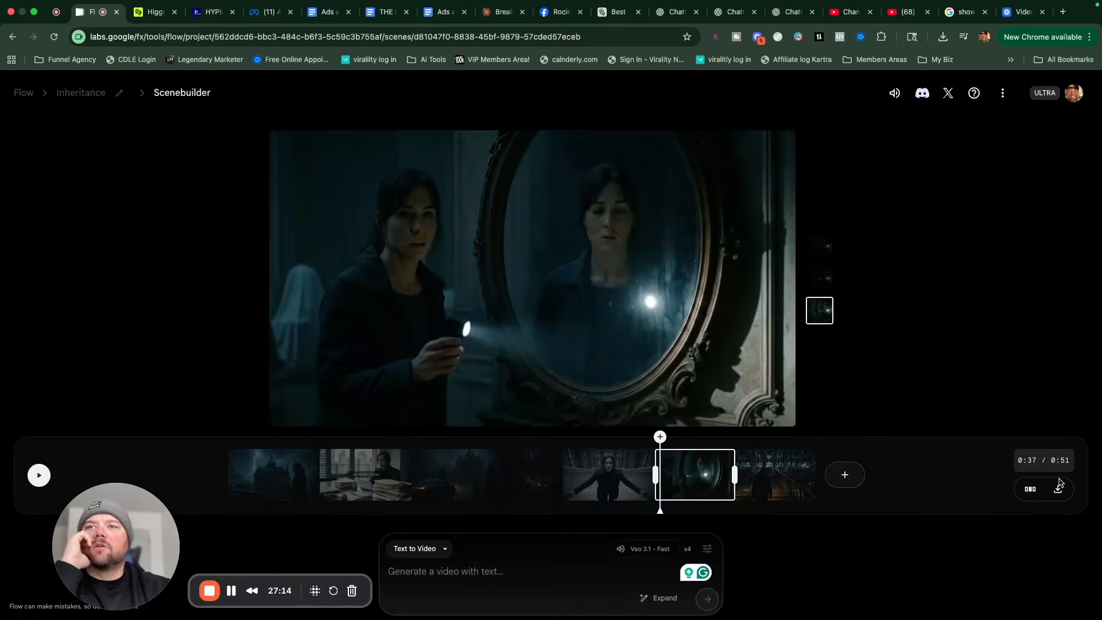
Step: Move the outstretched-arms clip behind the mirror and staircase shots, remove it from the scene, and check the shortened timeline
click(1031, 490)
drag(796, 476, 658, 478)
drag(777, 477, 713, 479)
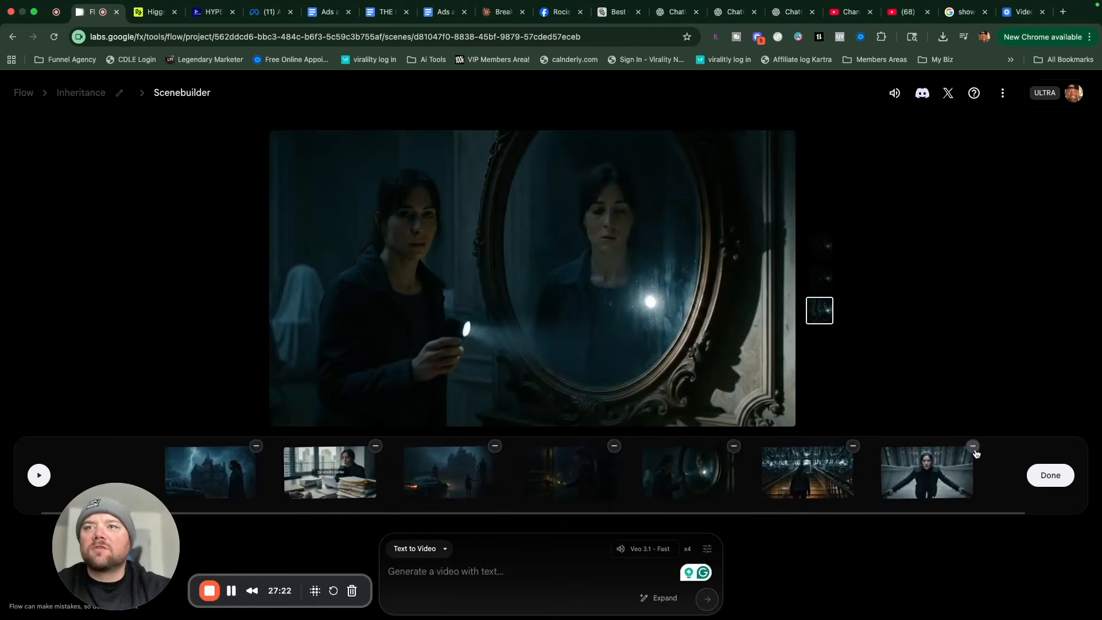
click(975, 450)
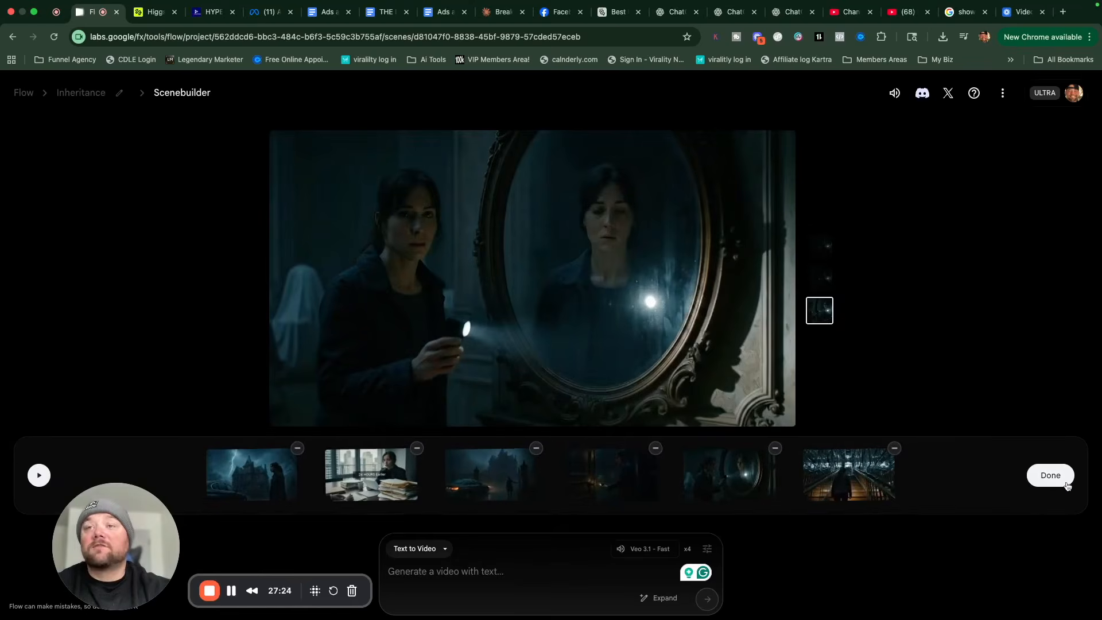
click(1065, 485)
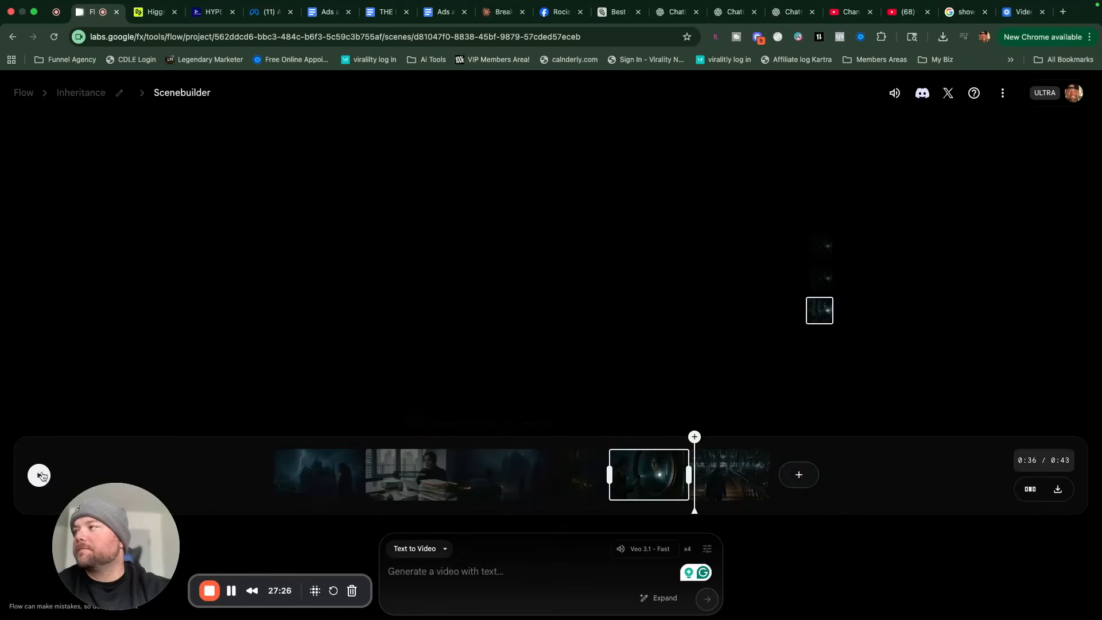
drag(695, 456, 578, 459)
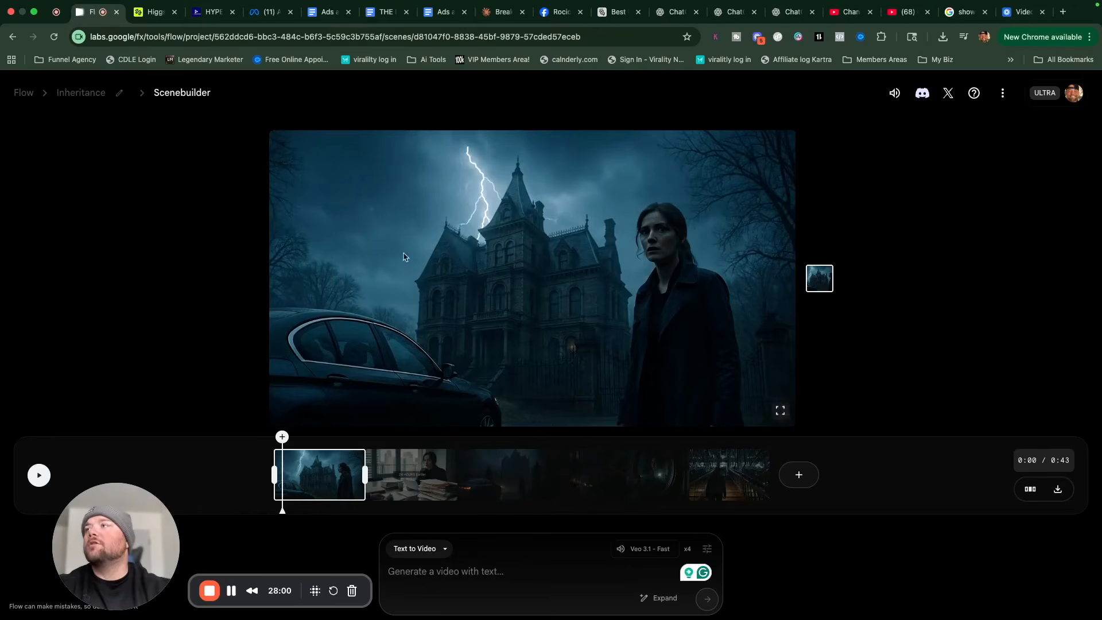
Step: Switch to the browser tab with the Claude chat and load the labs.google site there
click(499, 26)
click(488, 50)
text(la)
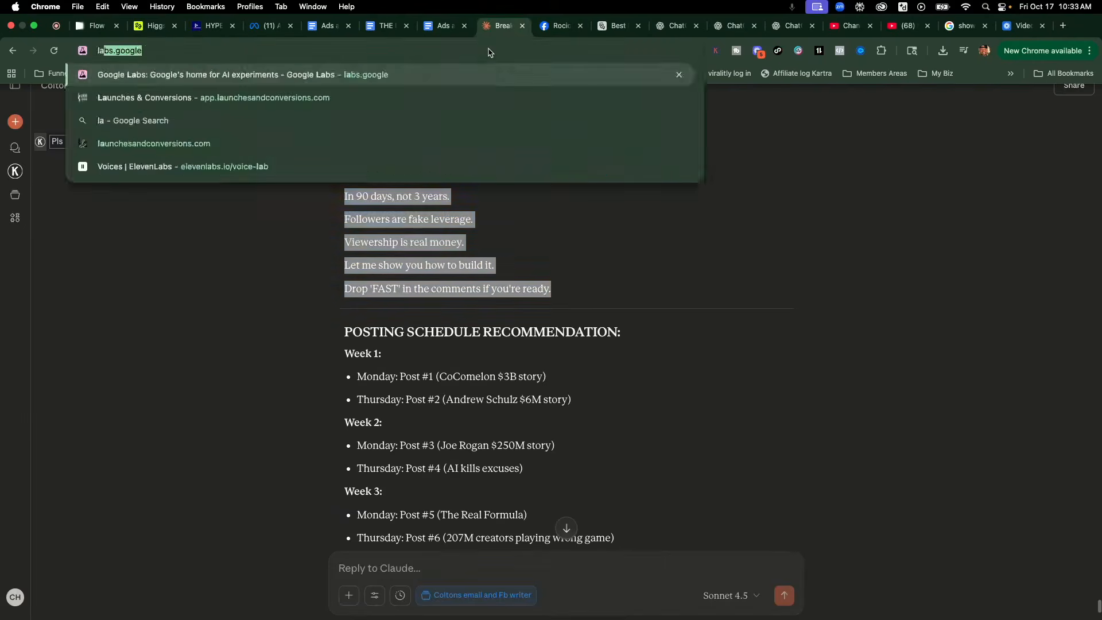
key(Return)
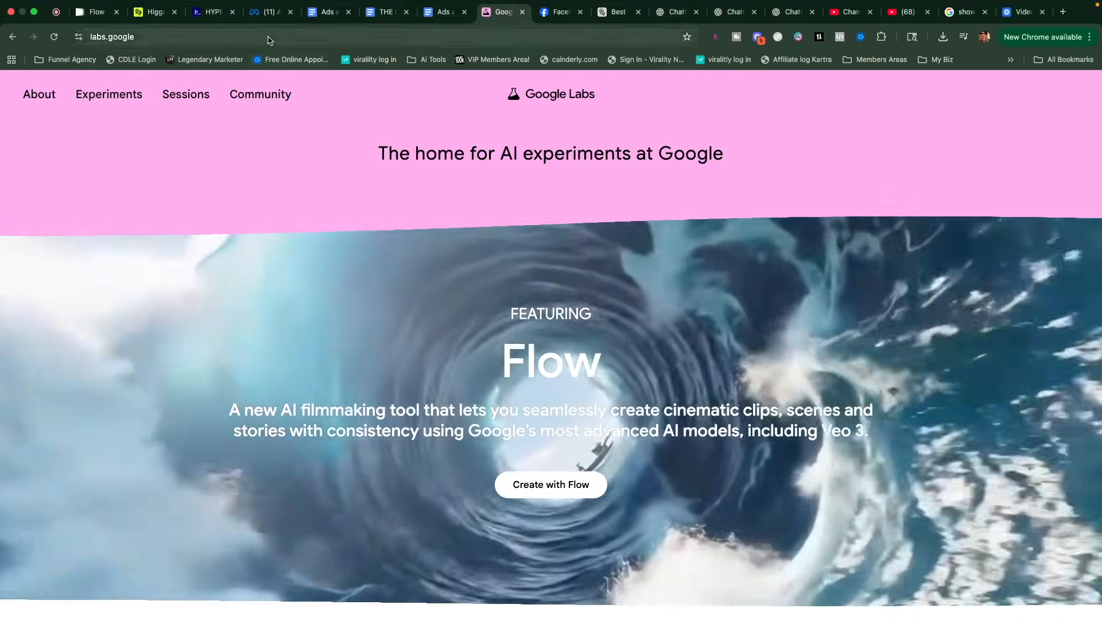
Step: Replace the labs.google page with the AI Rebels site at airebels.yescolton.com
click(270, 37)
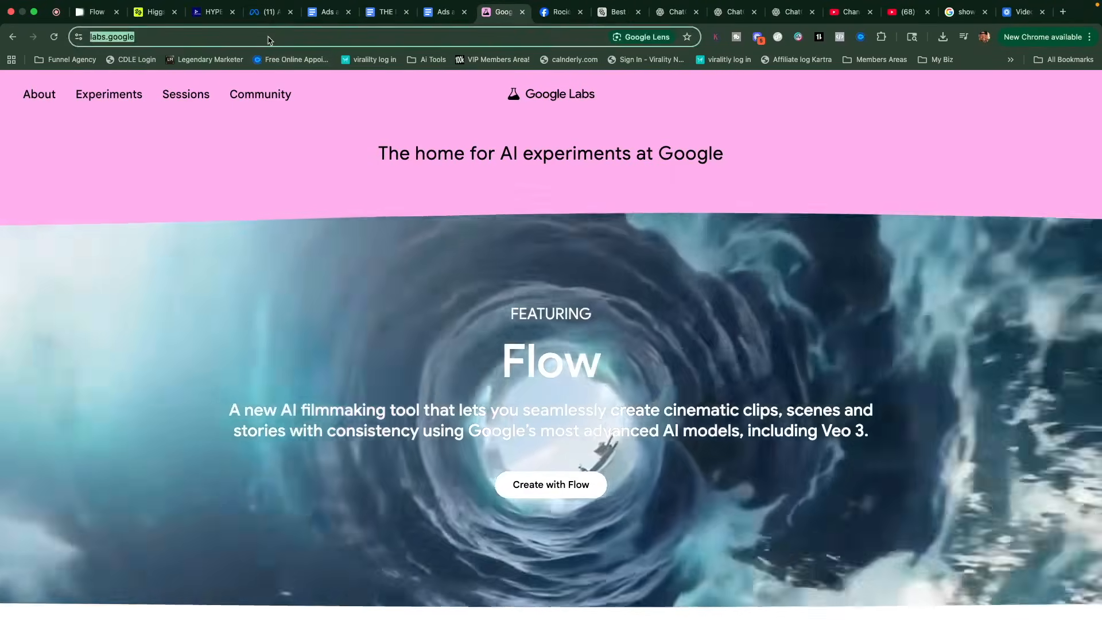
text(a)
key(BackSpace)
text(i)
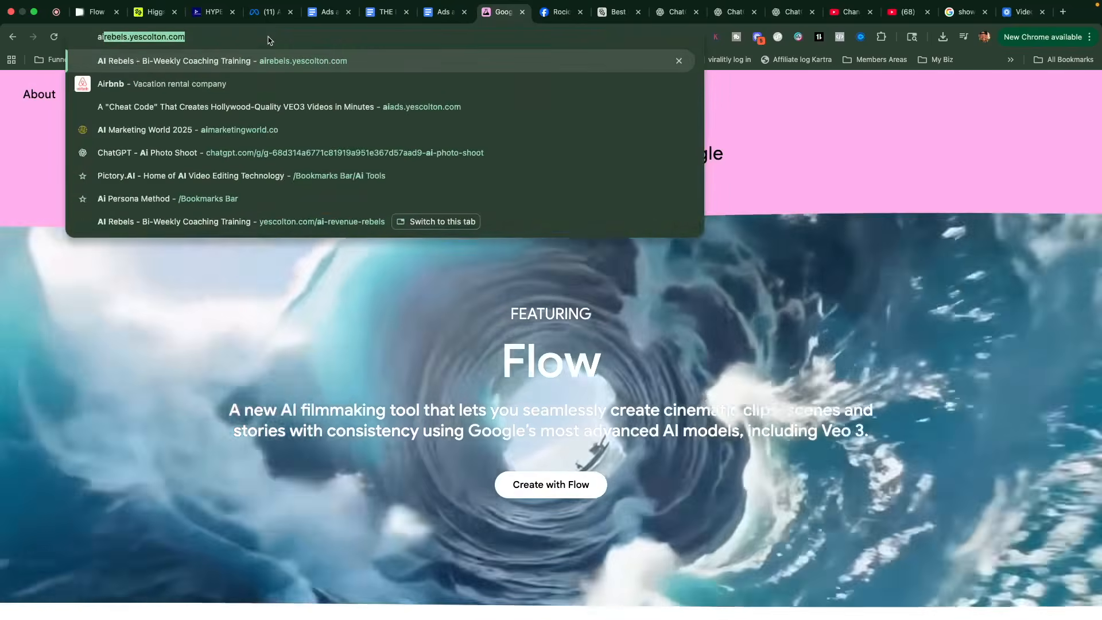
key(Right)
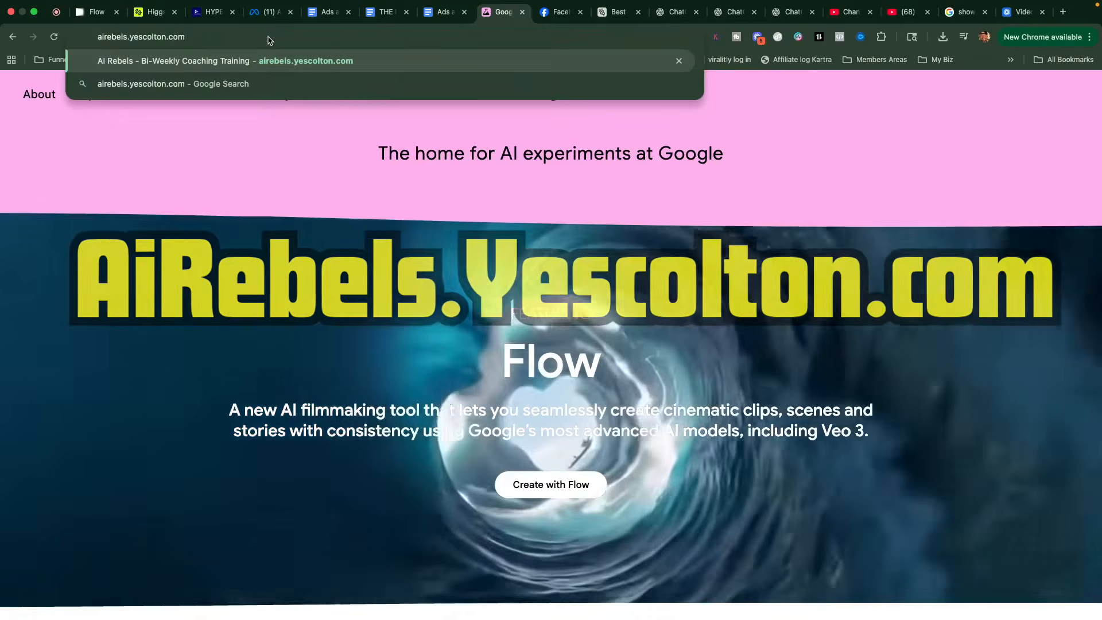
double_click(172, 38)
drag(169, 41, 98, 39)
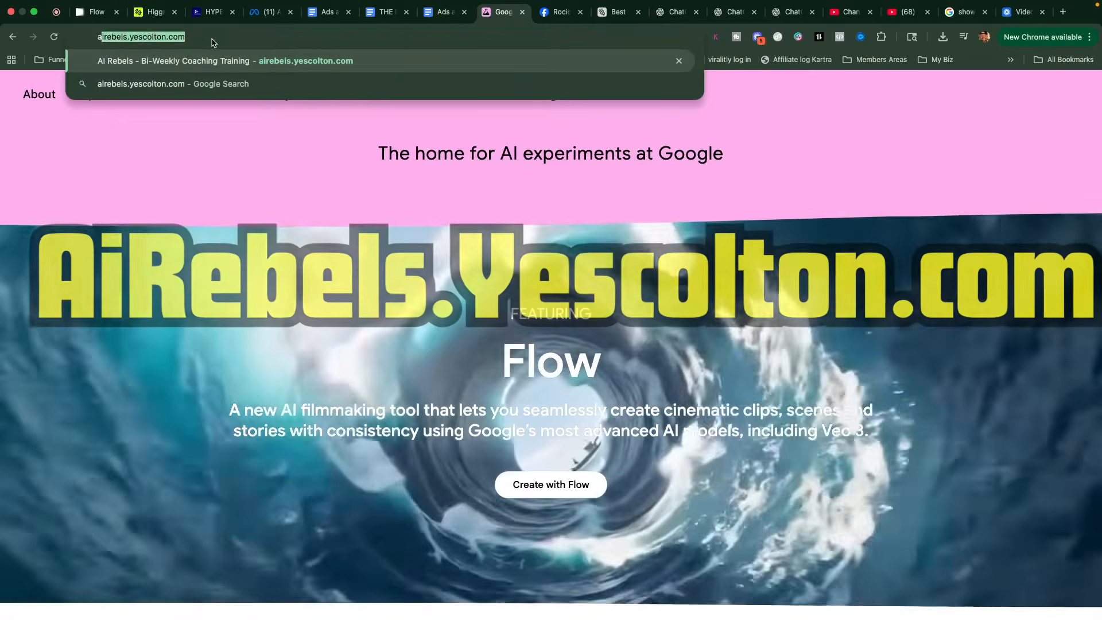
click(222, 41)
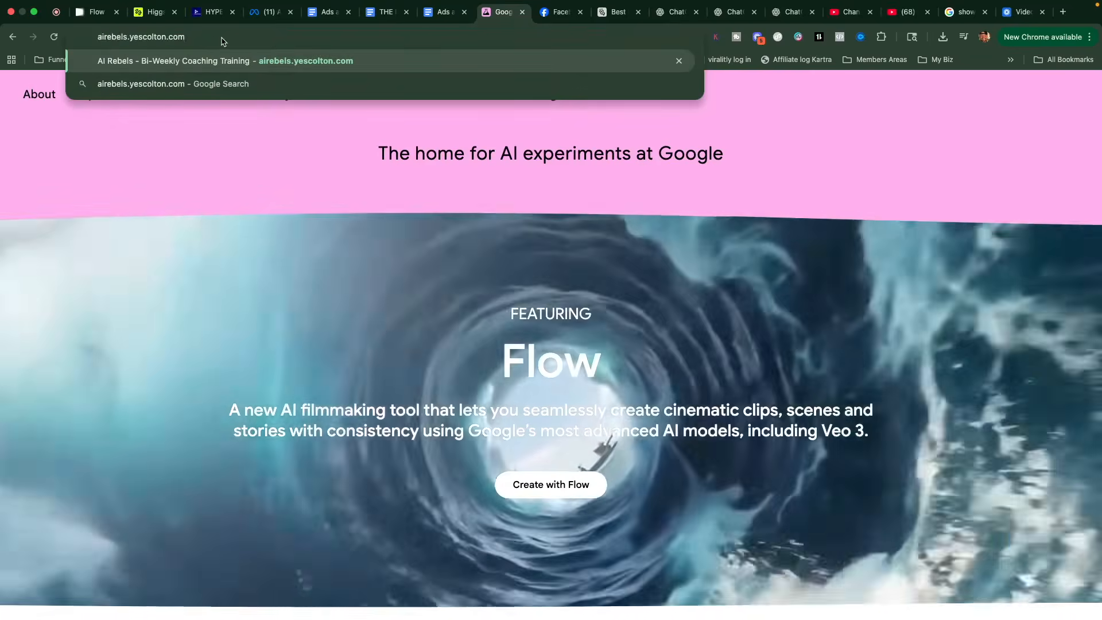
key(Return)
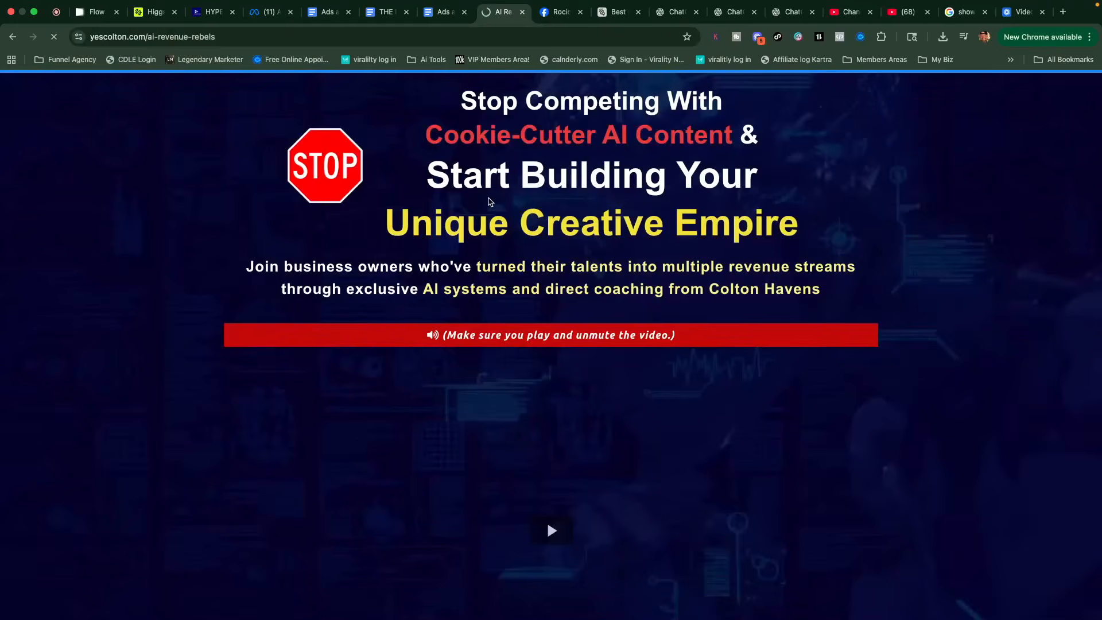
Step: Look through the AI Rebels sales page, examining the membership pricing, testimonials and listed bonuses, and return to its headline
scroll(489, 201, down, 7)
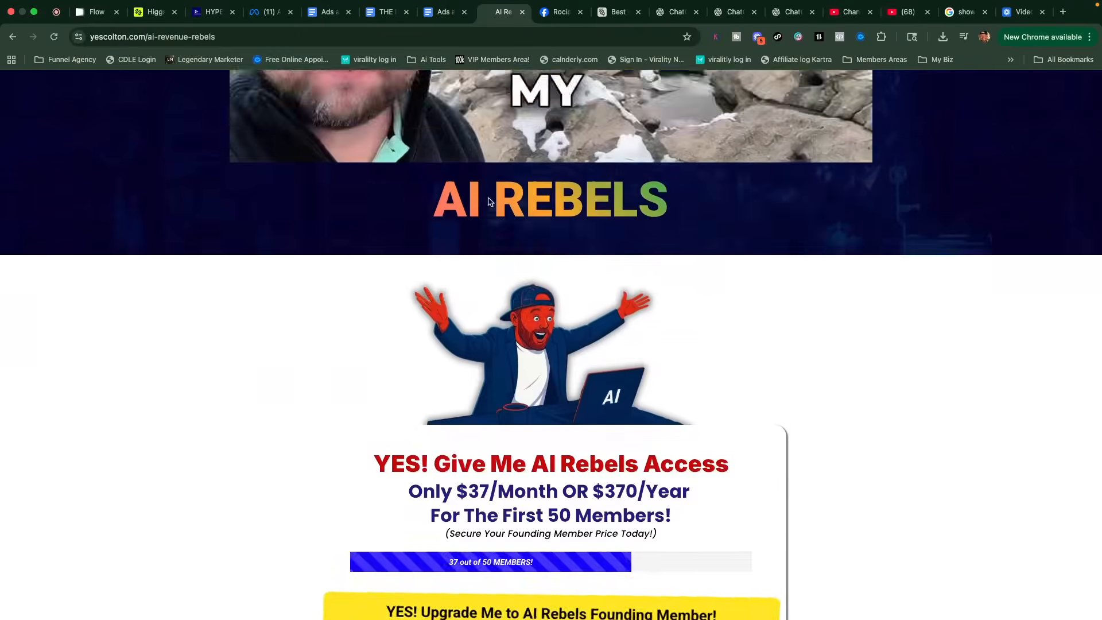
scroll(488, 201, up, 10)
scroll(488, 198, down, 6)
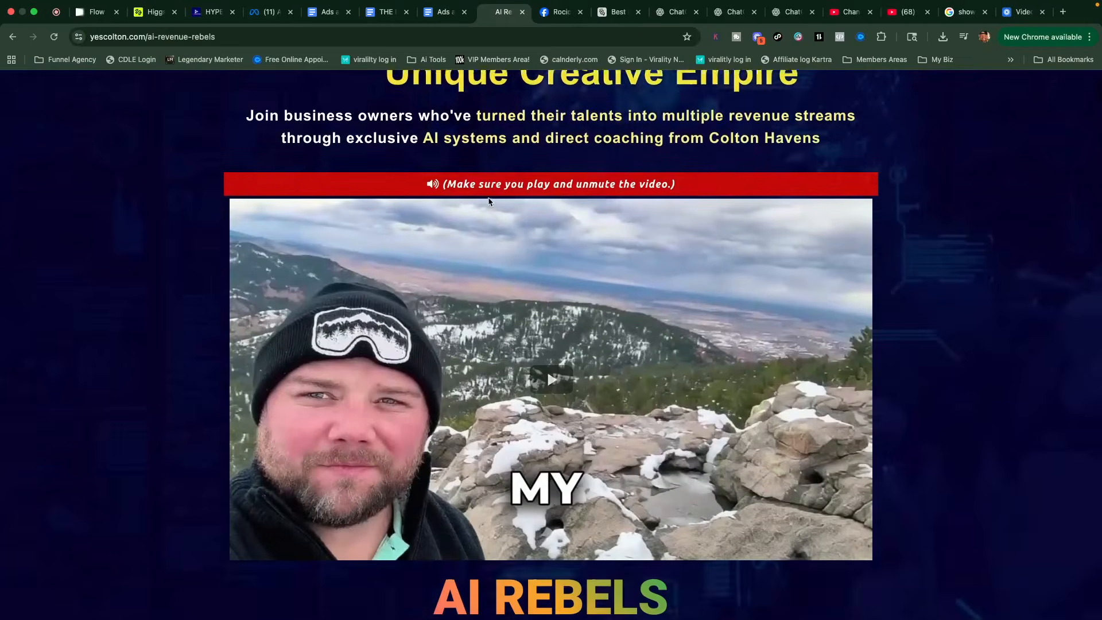
scroll(489, 201, down, 9)
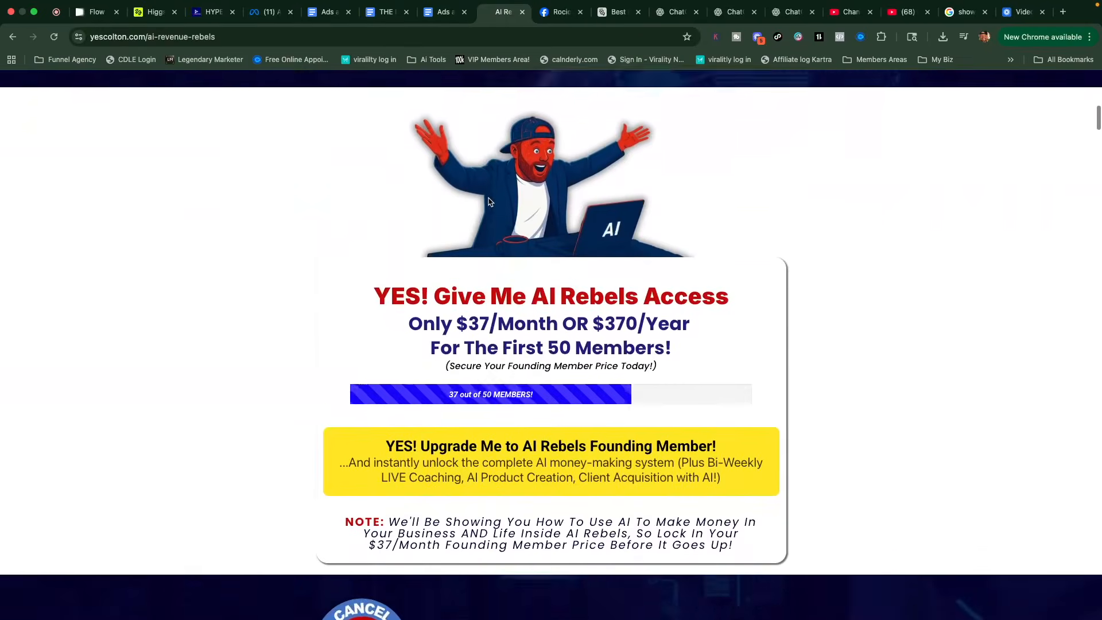
scroll(489, 198, down, 10)
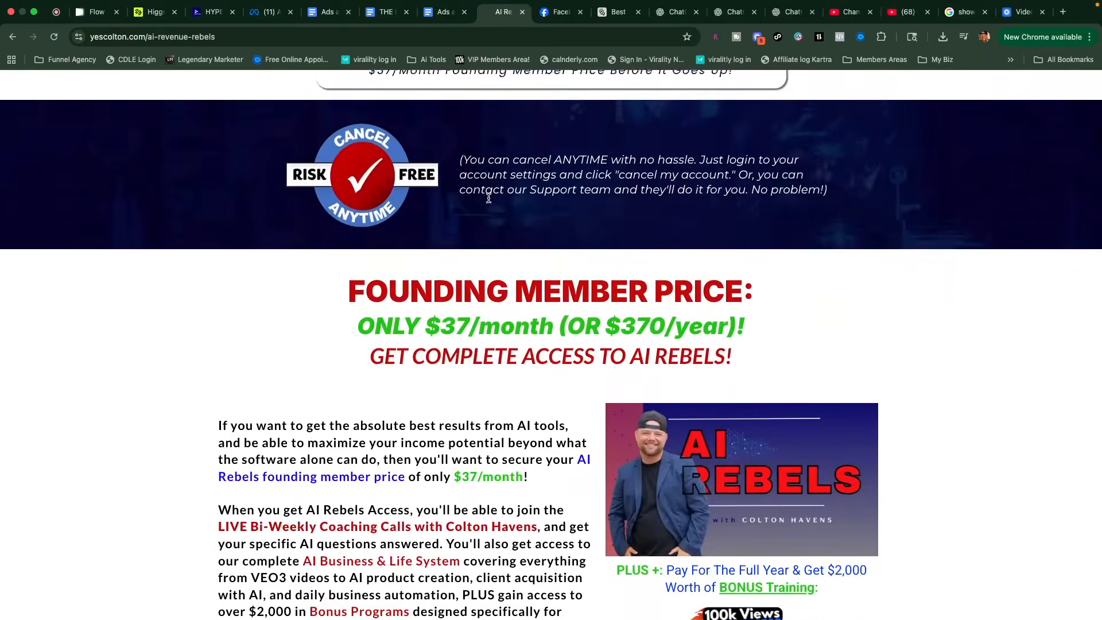
scroll(489, 198, down, 8)
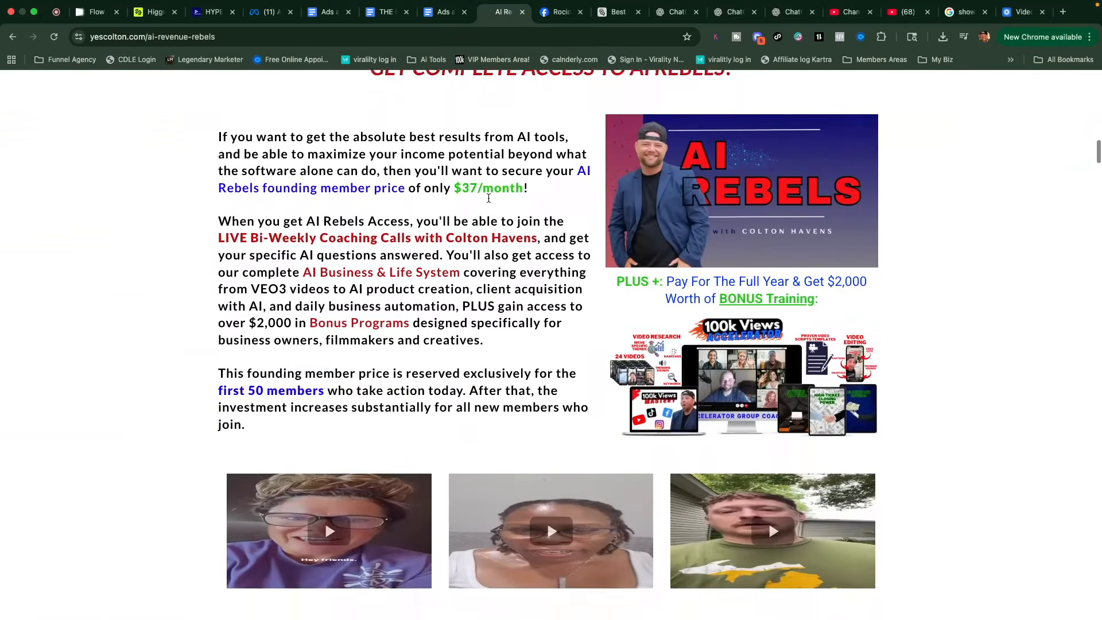
scroll(489, 201, down, 15)
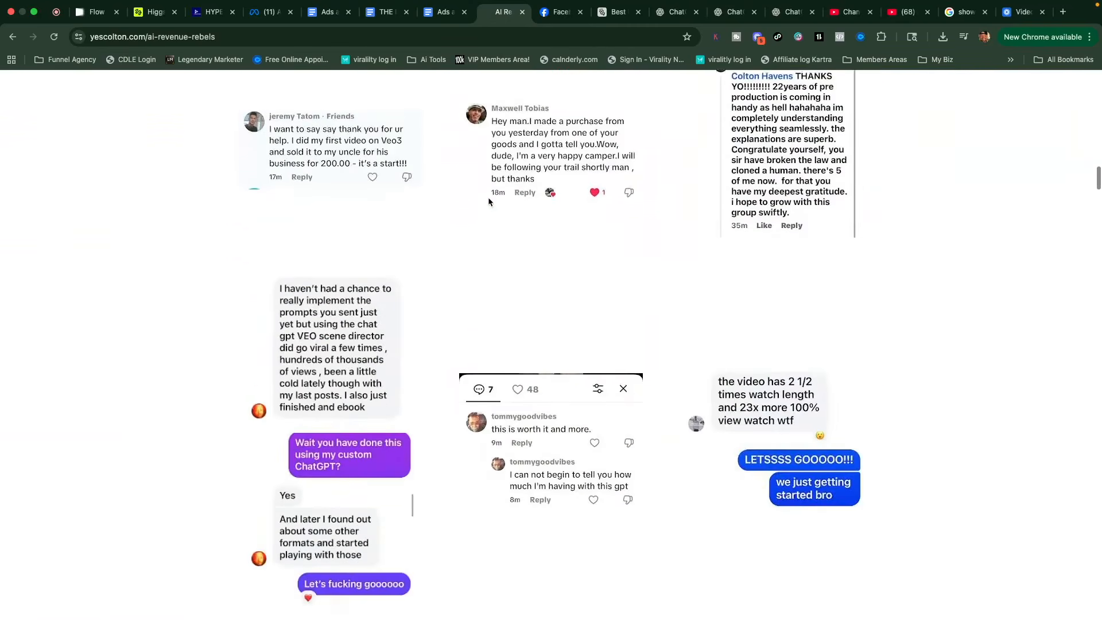
scroll(488, 201, down, 15)
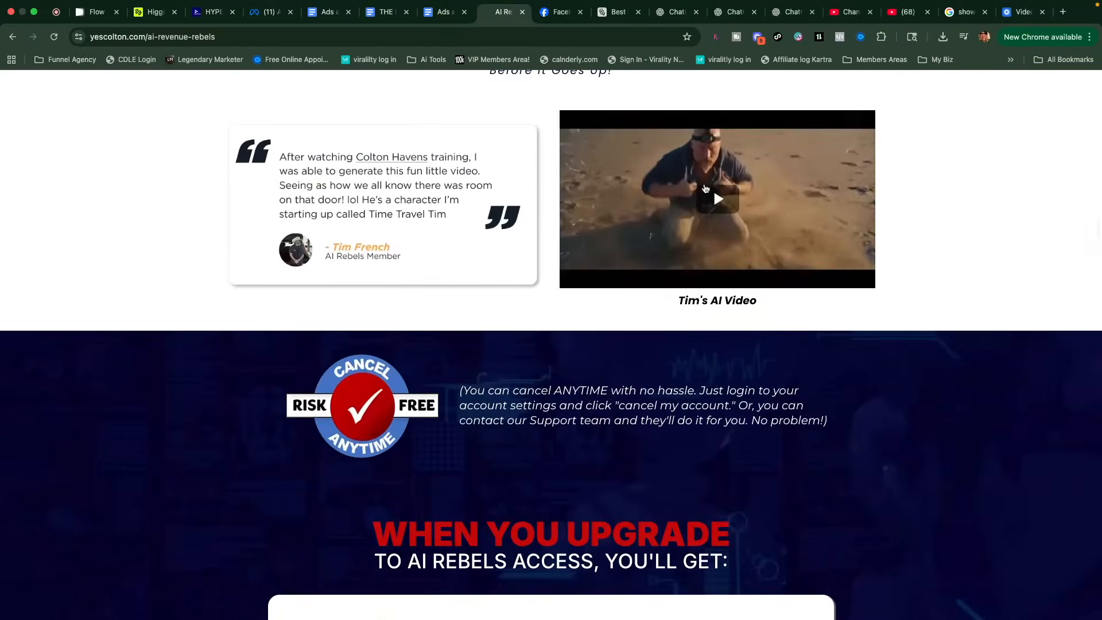
scroll(620, 287, down, 8)
scroll(620, 287, down, 8)
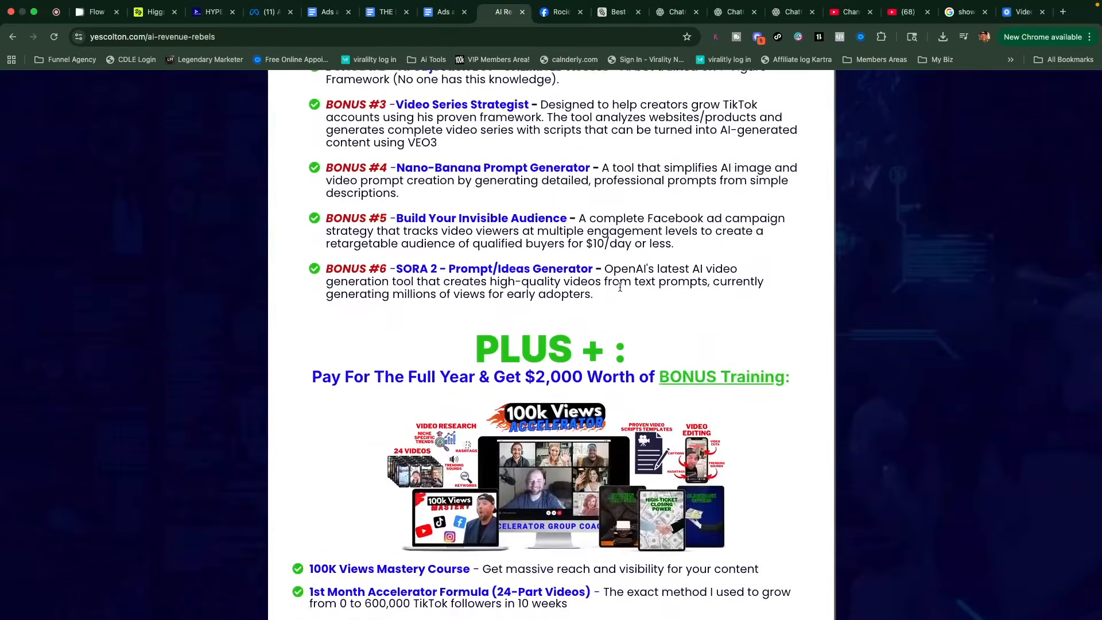
scroll(620, 290, up, 20)
scroll(620, 291, up, 3)
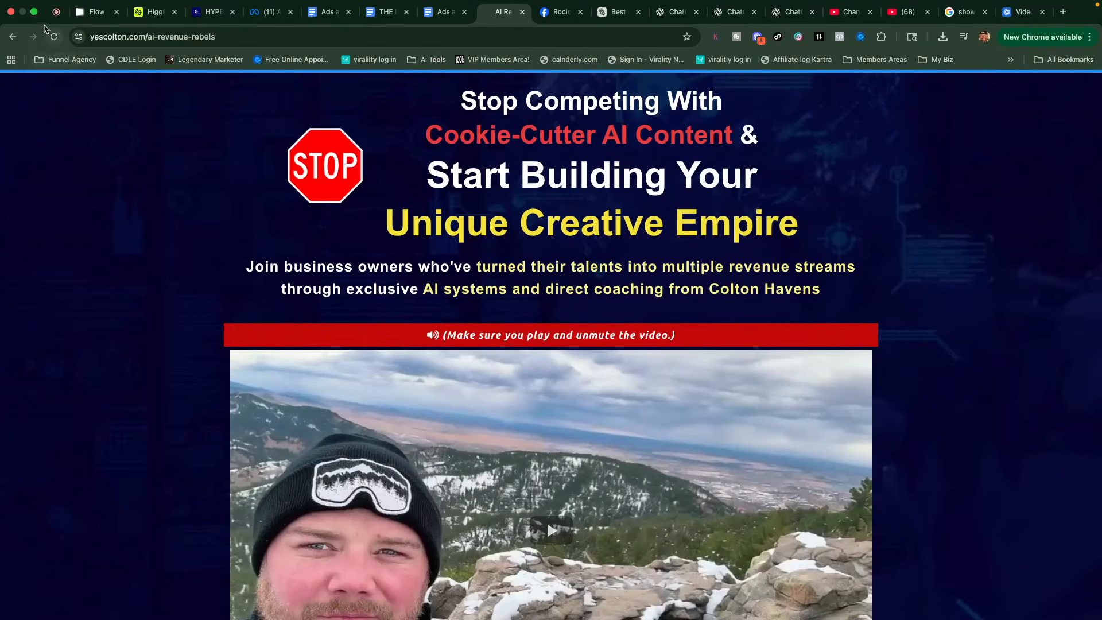
Step: Switch to the Loom tab and end the screen recording
click(52, 19)
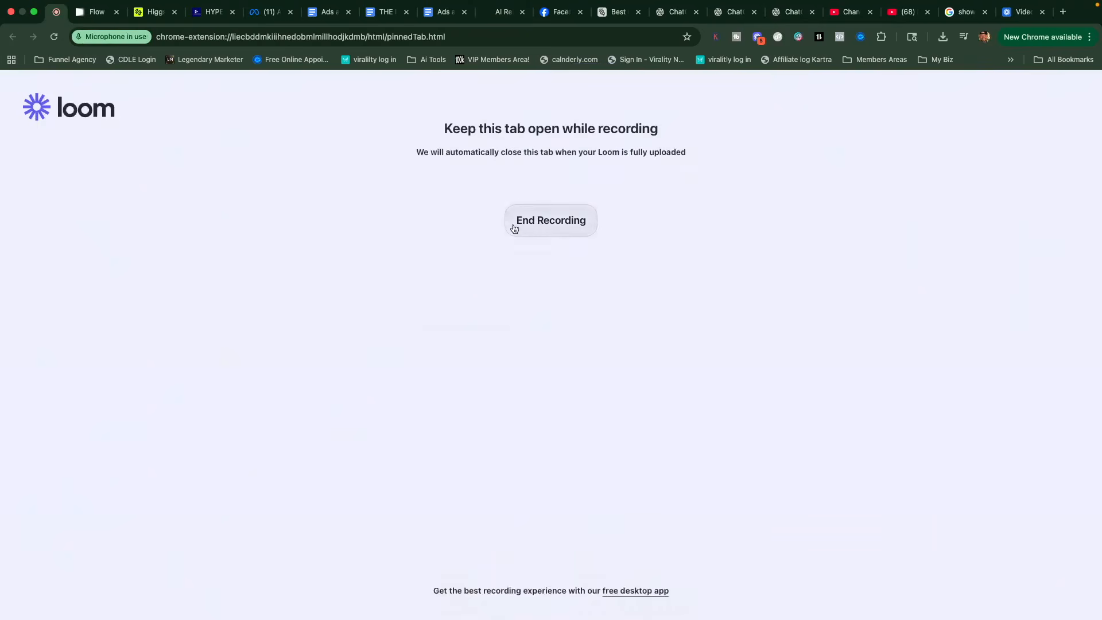
click(515, 229)
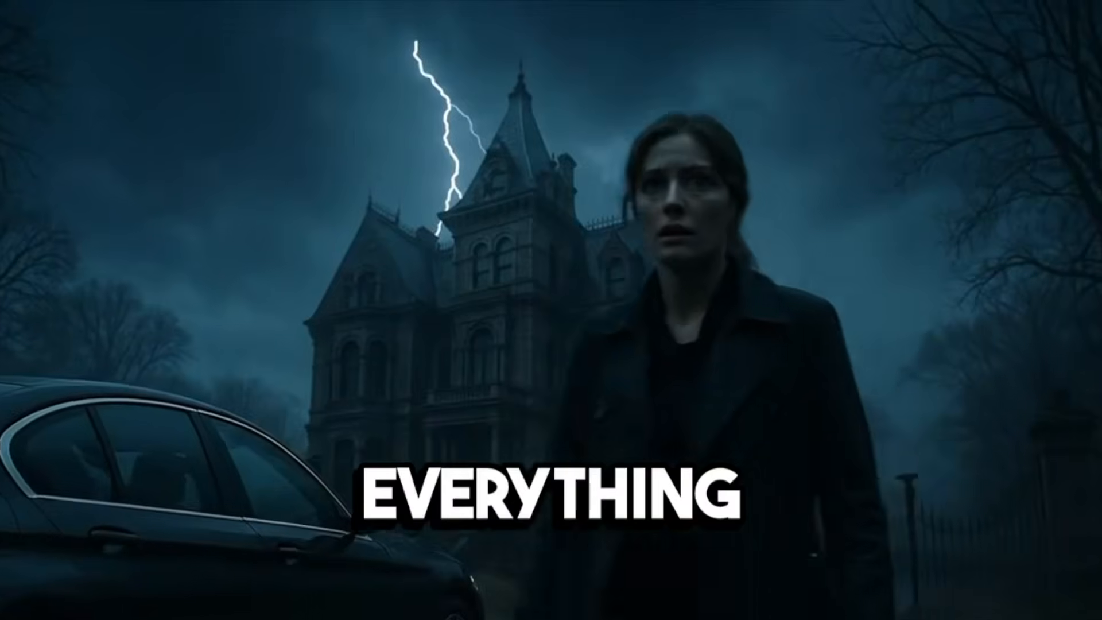